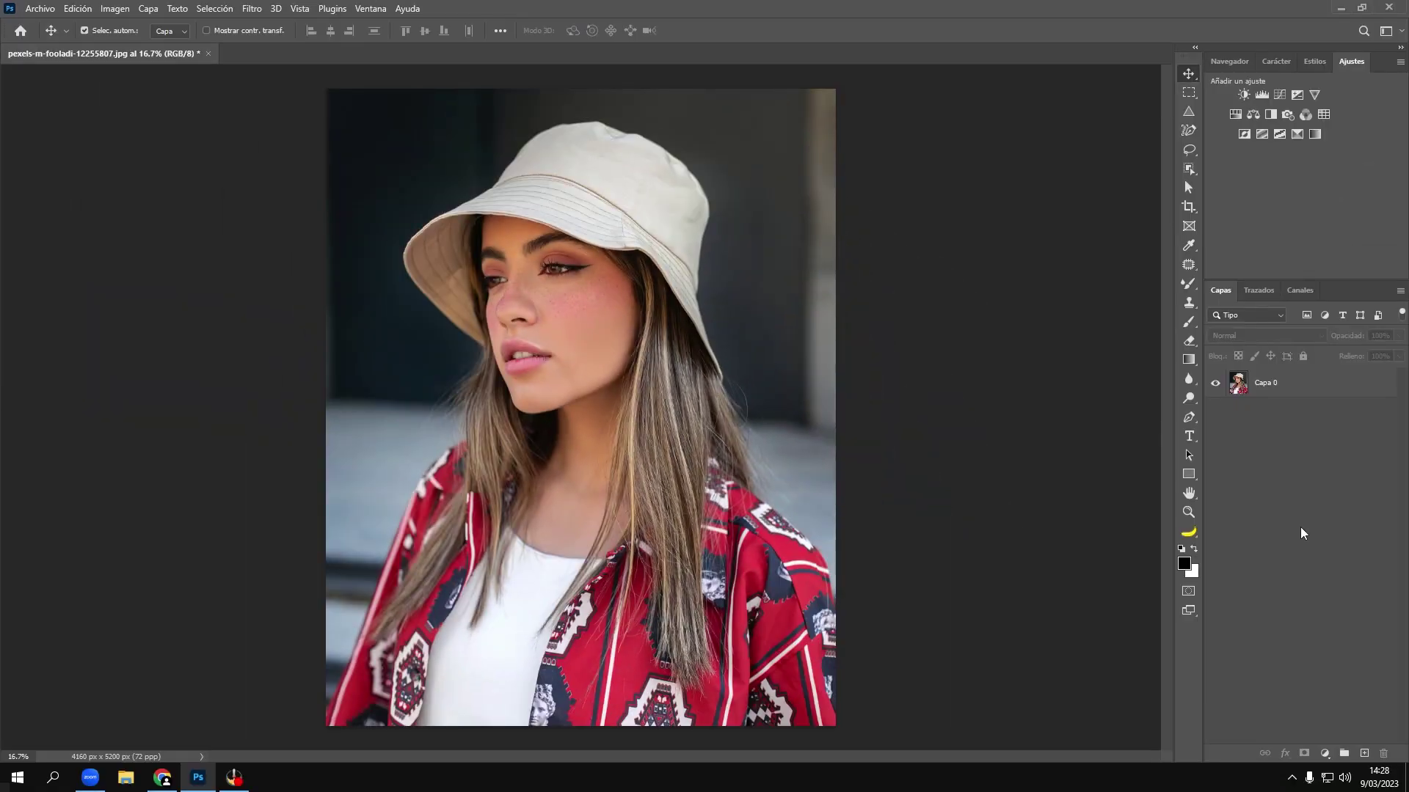
# Step: Make Capa 0 the active layer and show the fill or adjustment layer list
pyautogui.click(1269, 385)
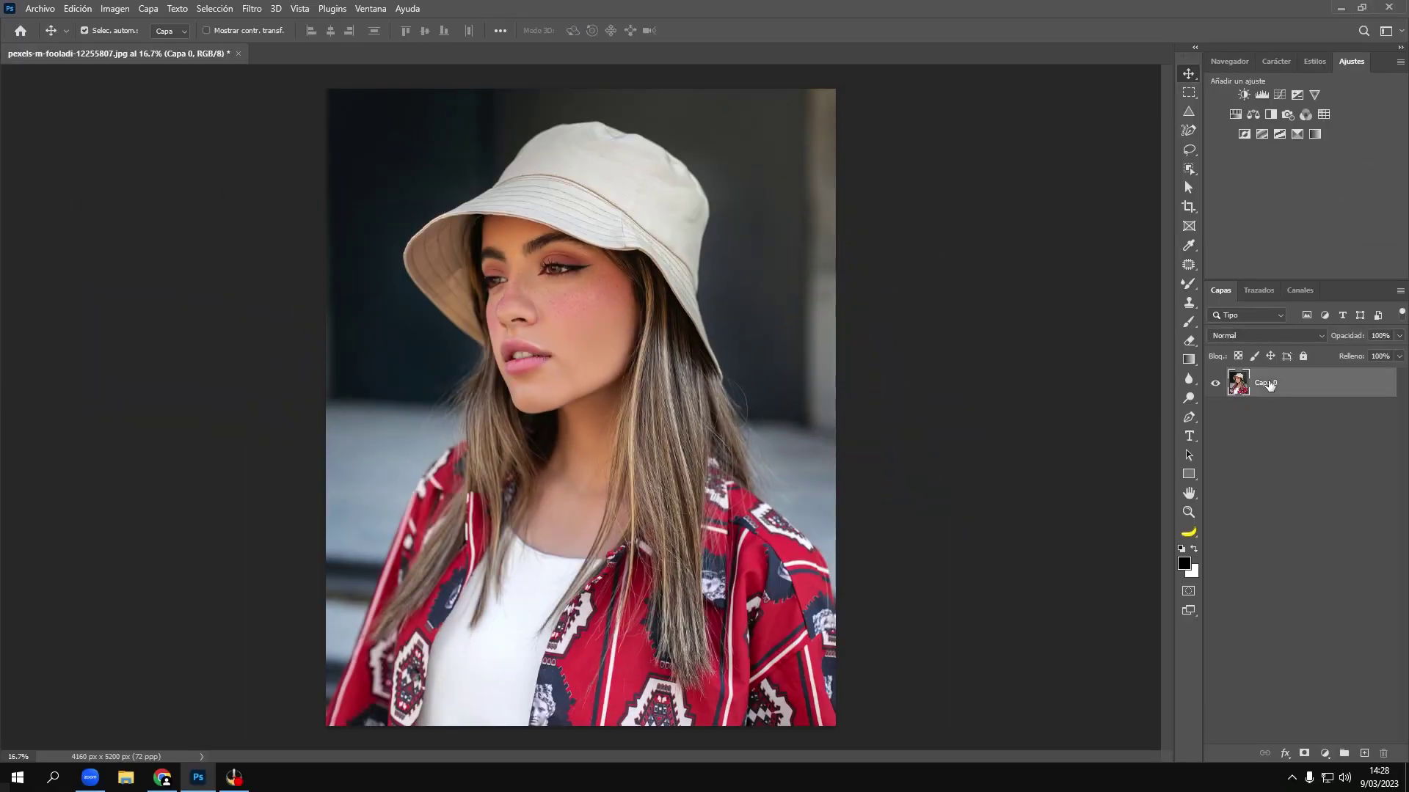
pyautogui.click(1324, 753)
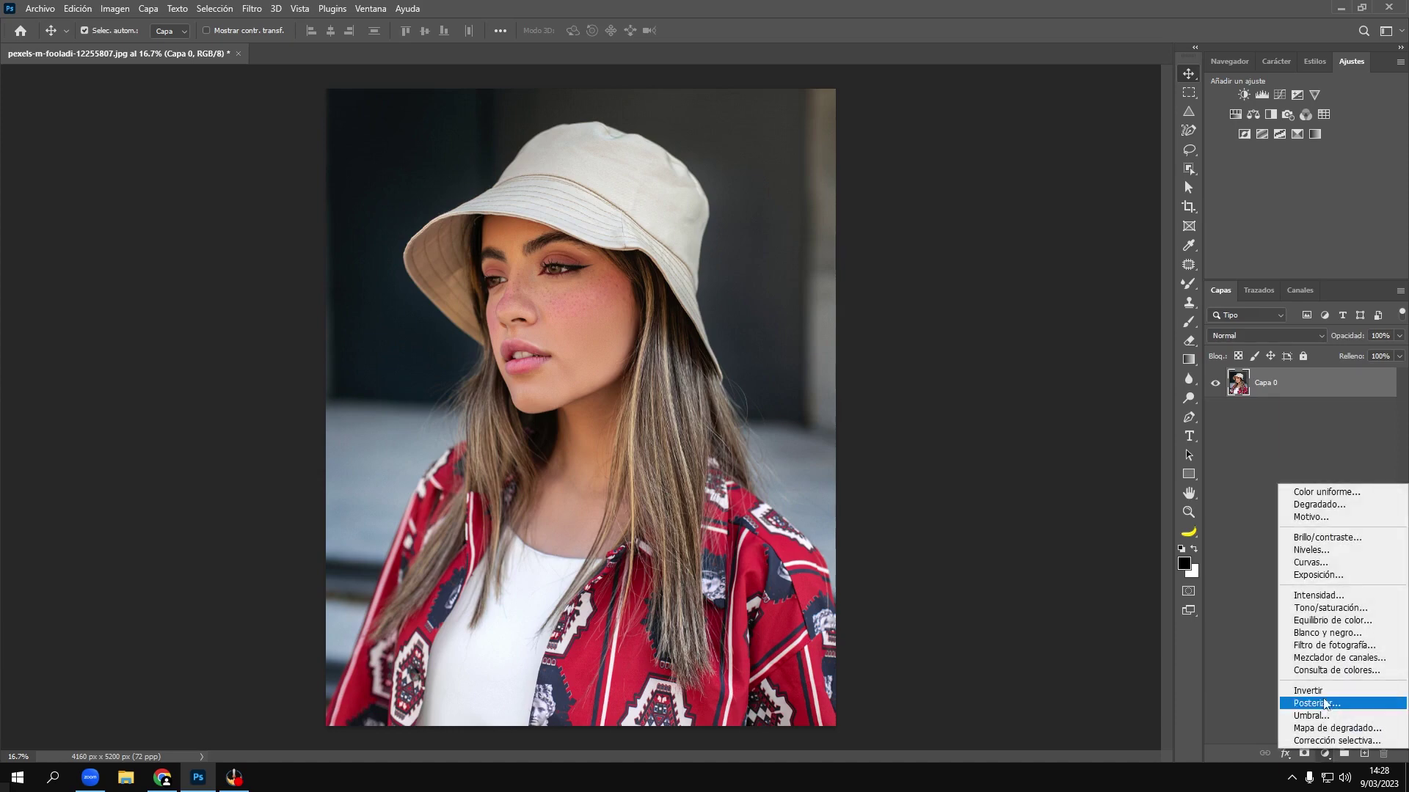
# Step: Add a clipped Hue/Saturation layer at saturation -66, lightness +2, with its mask inverted to black
pyautogui.click(1325, 614)
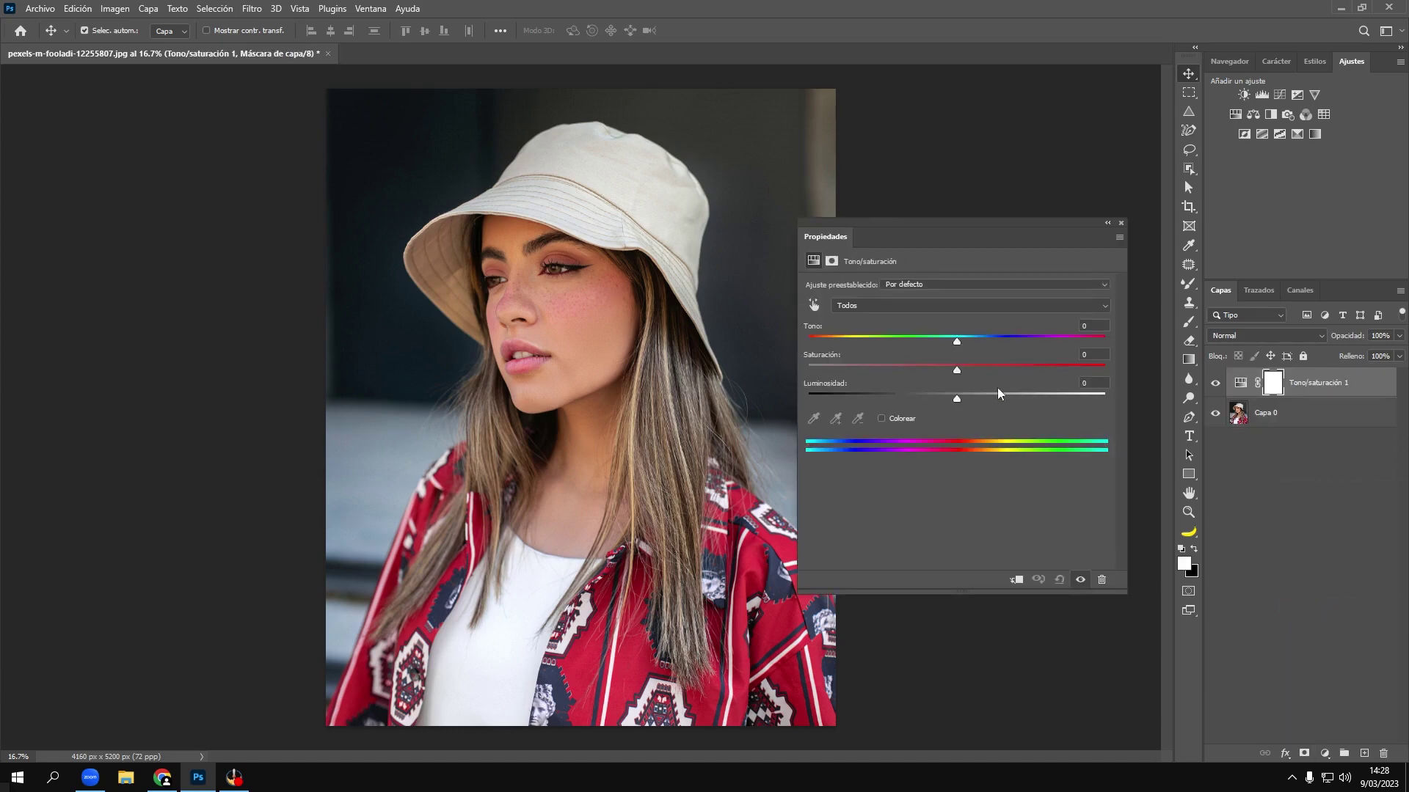
pyautogui.moveTo(958, 372); pyautogui.dragTo(841, 375)
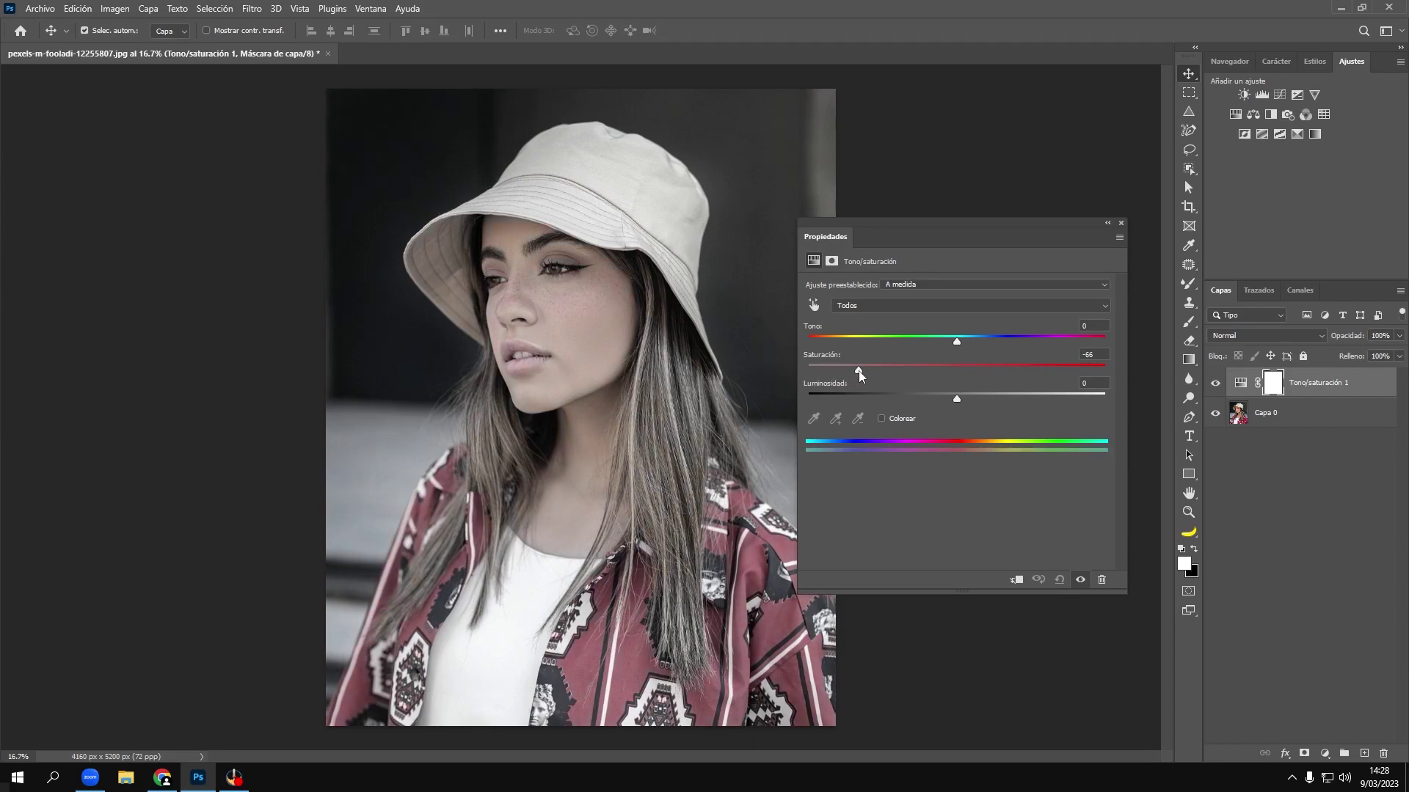
pyautogui.moveTo(963, 398); pyautogui.dragTo(960, 401)
pyautogui.click(1016, 581)
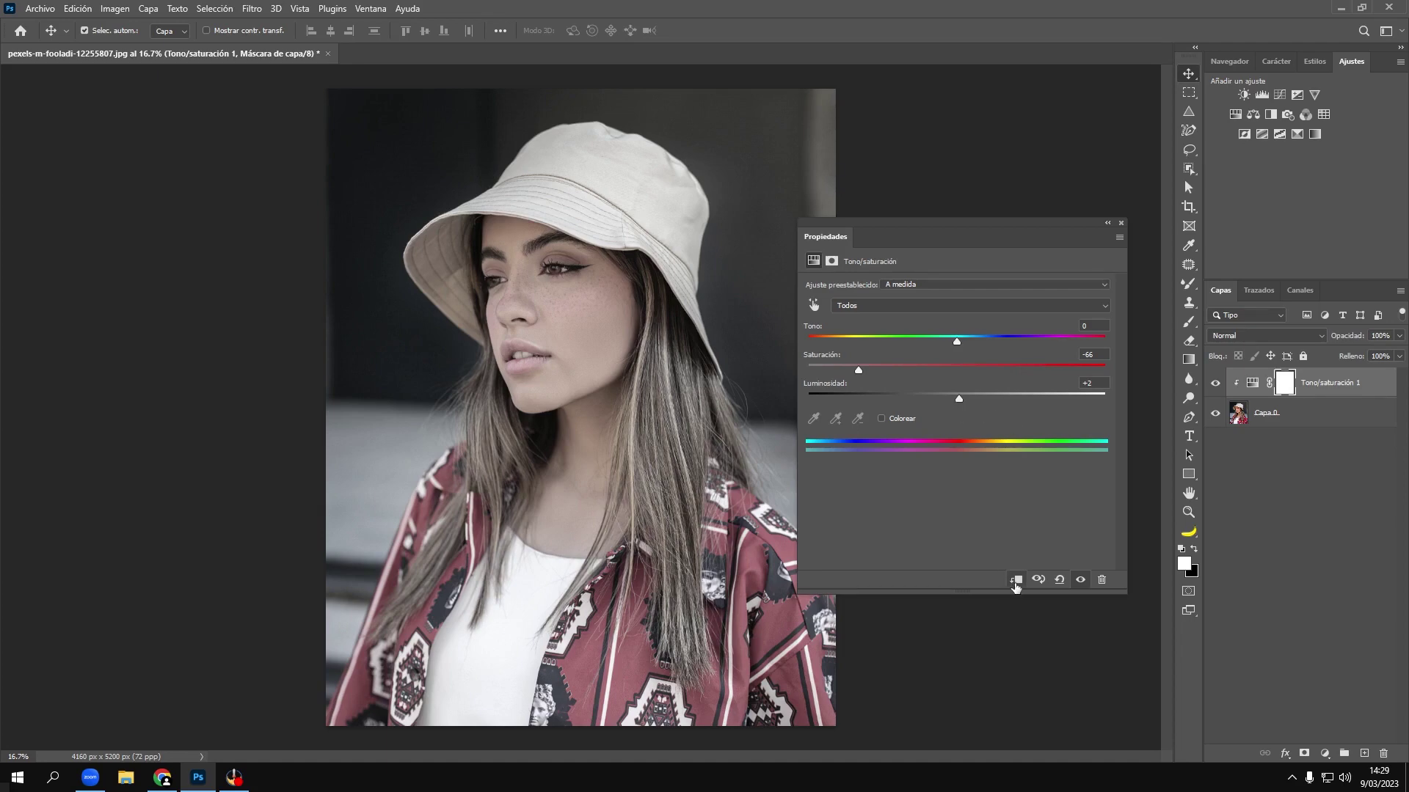
pyautogui.click(1120, 223)
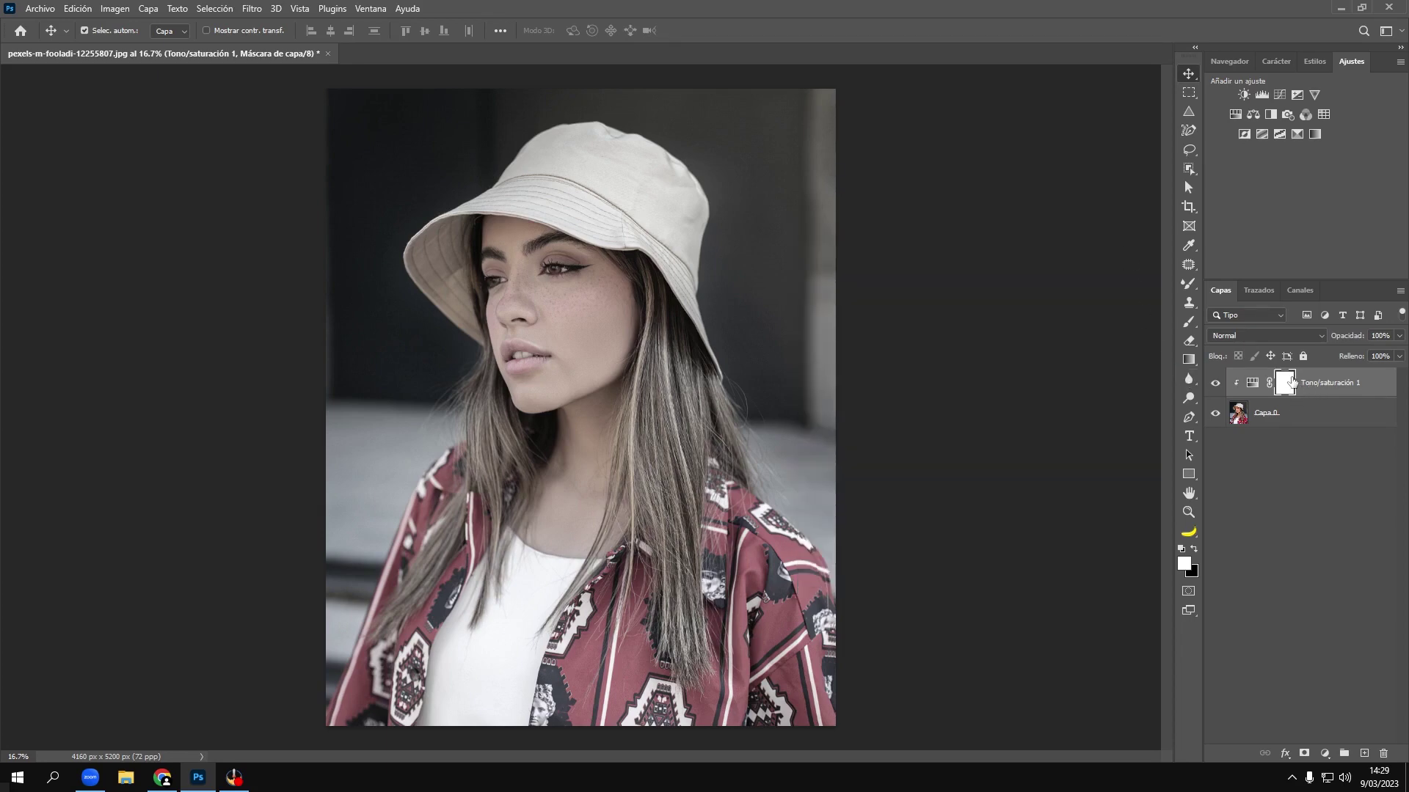
pyautogui.hotkey('ctrl', 'i')
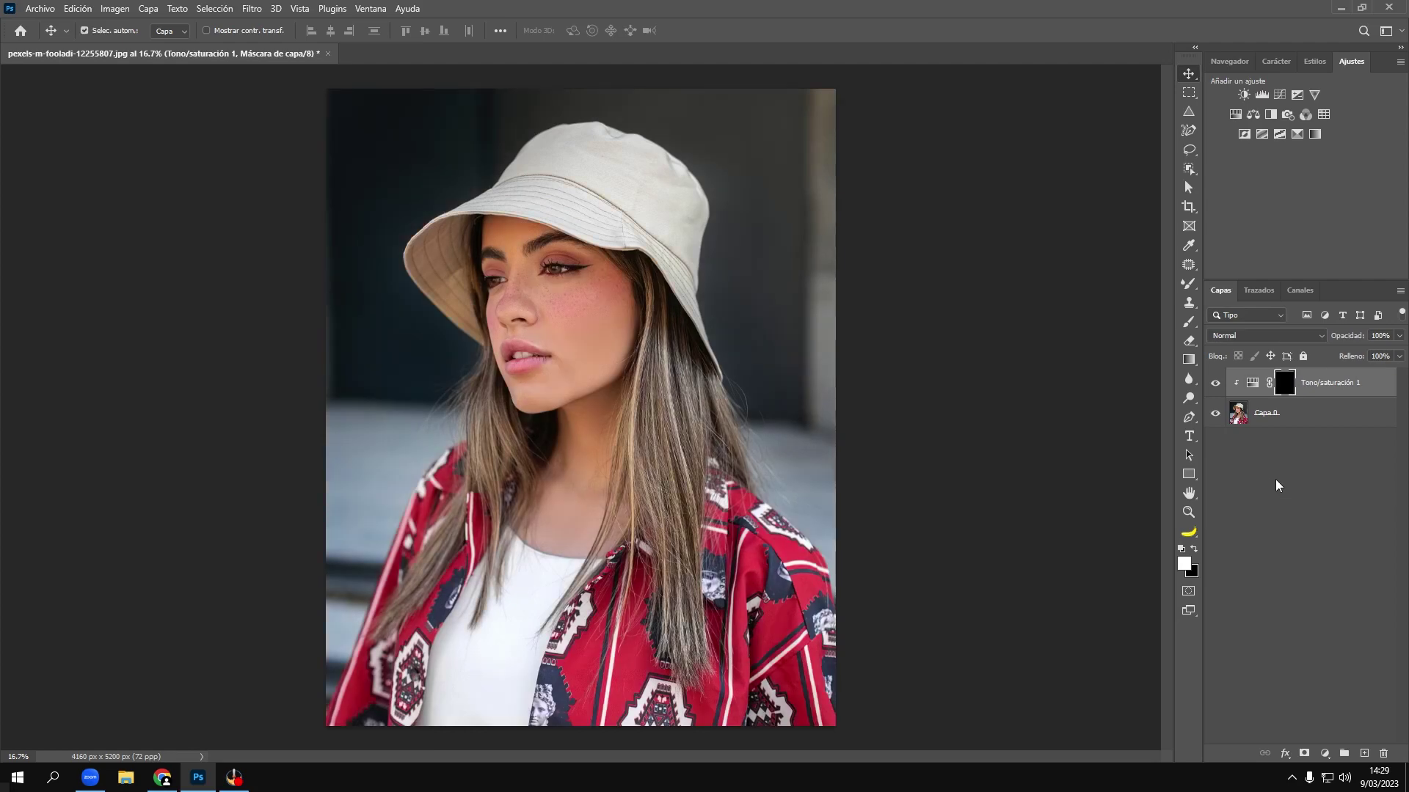
# Step: Add a clipped, colorized Hue/Saturation layer at saturation 69, lightness -12, with an inverted mask
pyautogui.click(1328, 754)
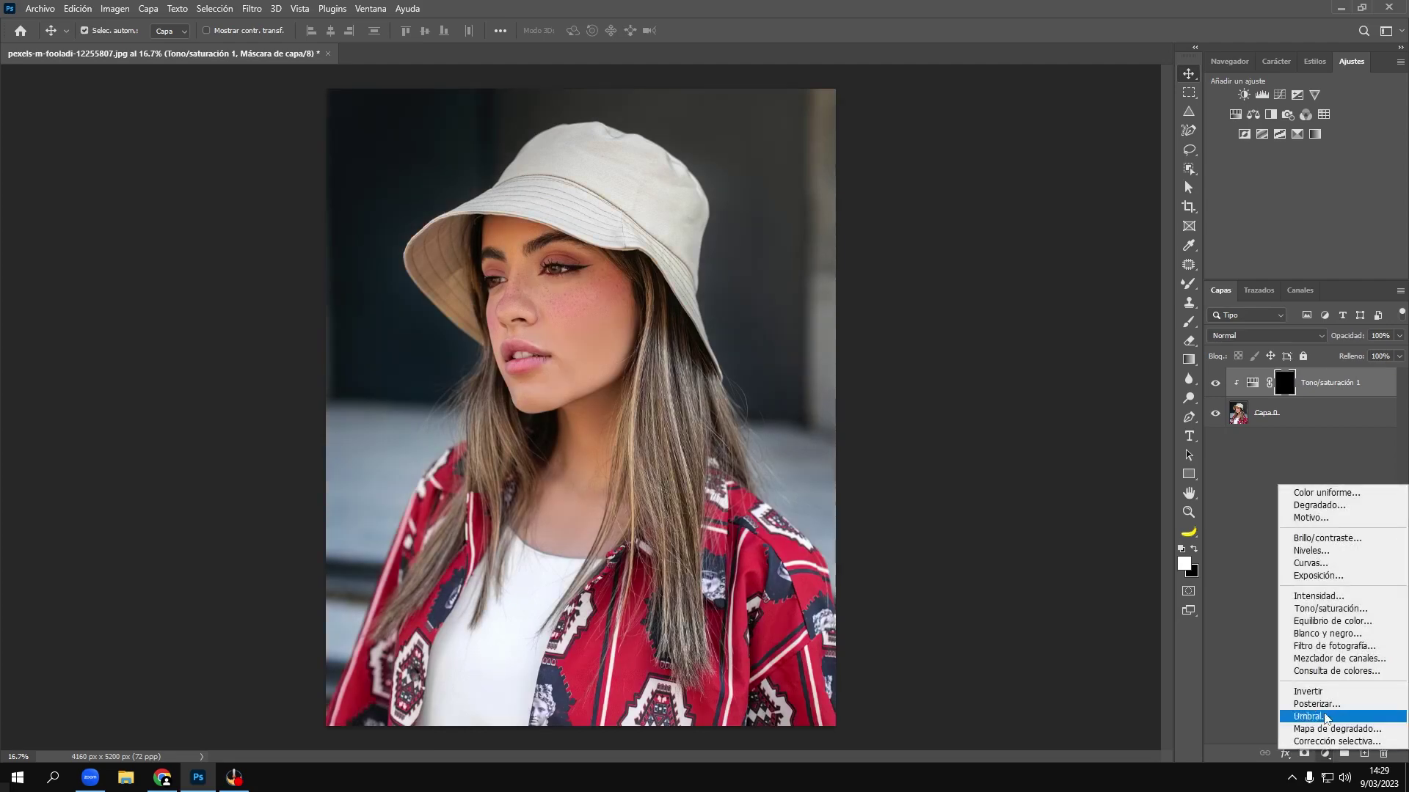
pyautogui.click(1325, 609)
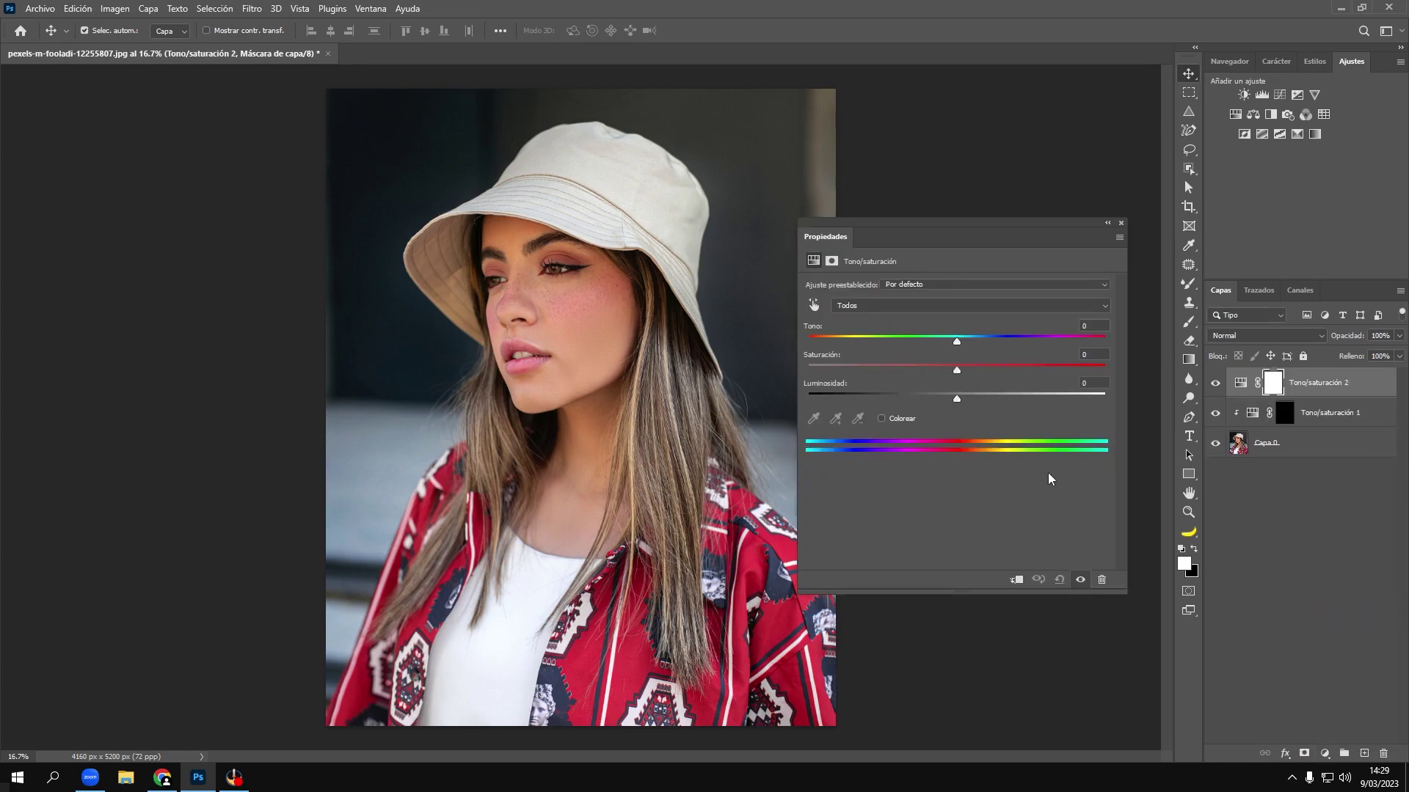
pyautogui.click(882, 419)
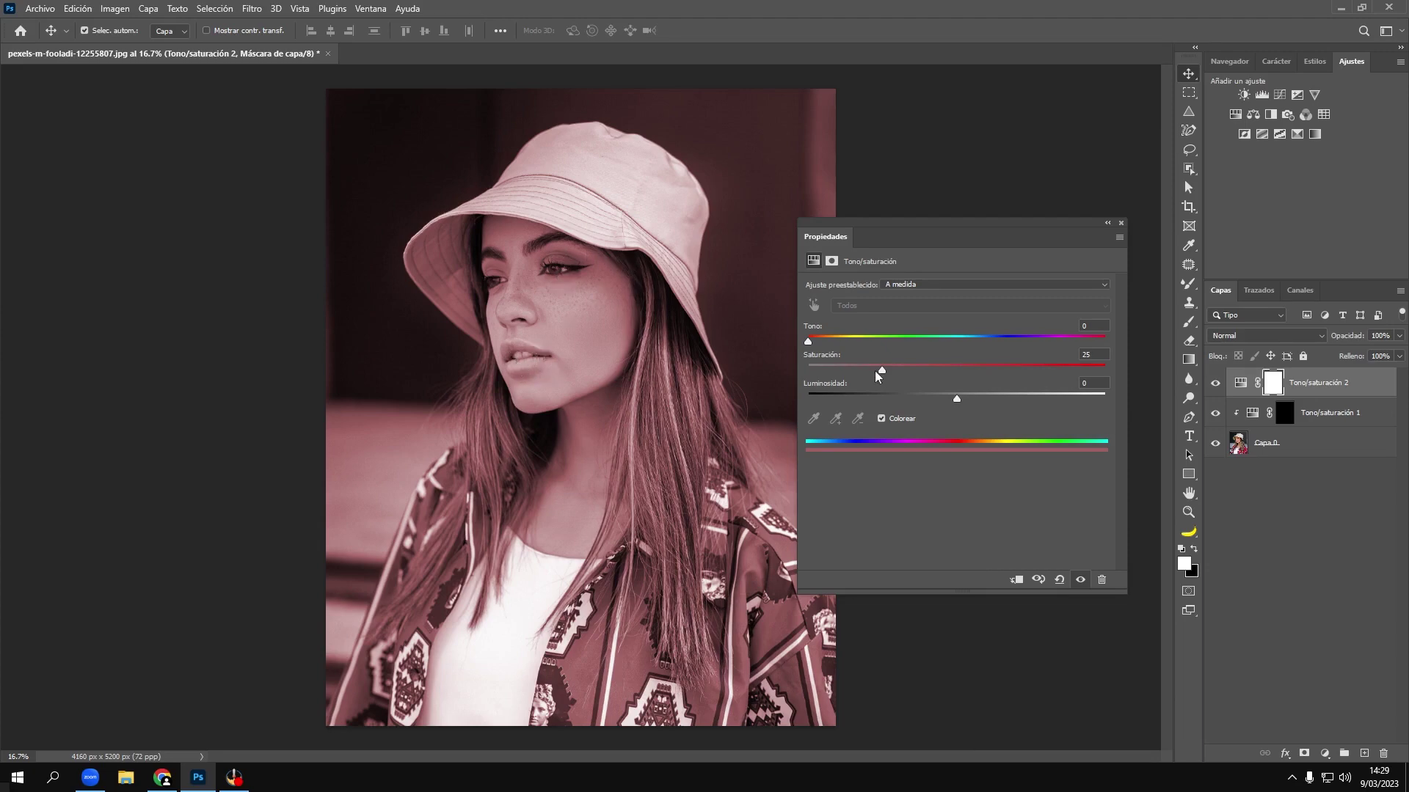
pyautogui.moveTo(903, 373); pyautogui.dragTo(1025, 371)
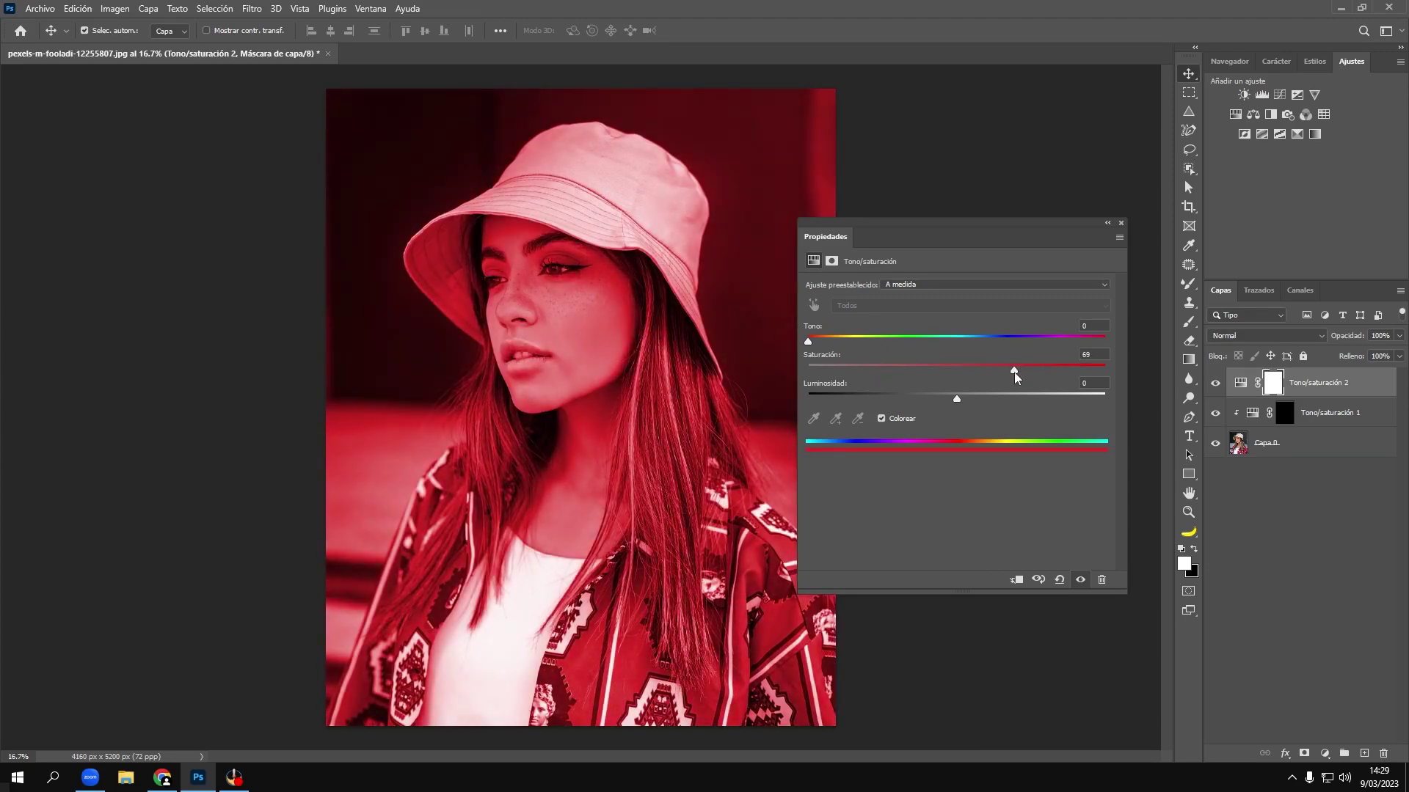
pyautogui.moveTo(955, 398); pyautogui.dragTo(936, 399)
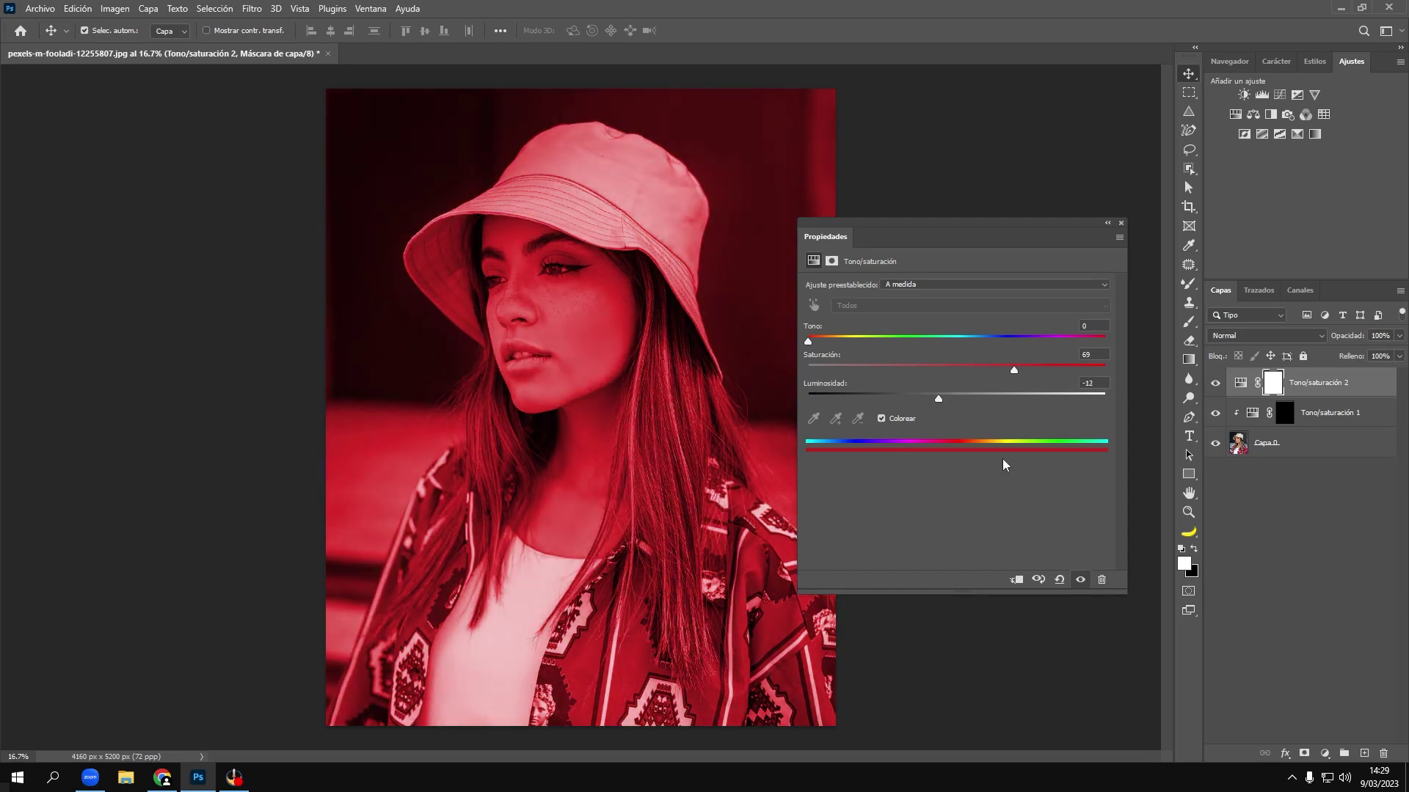
pyautogui.click(1016, 581)
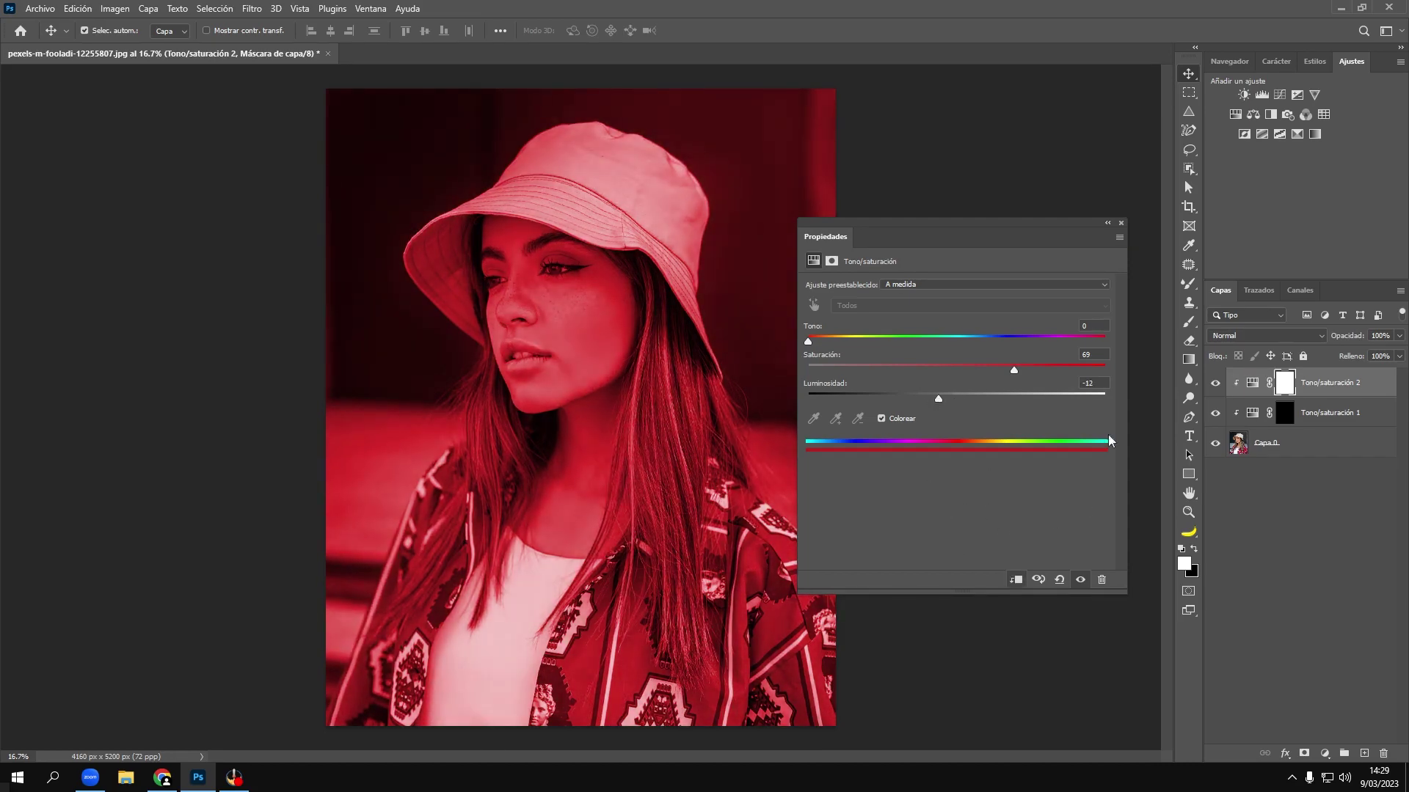
pyautogui.click(1120, 223)
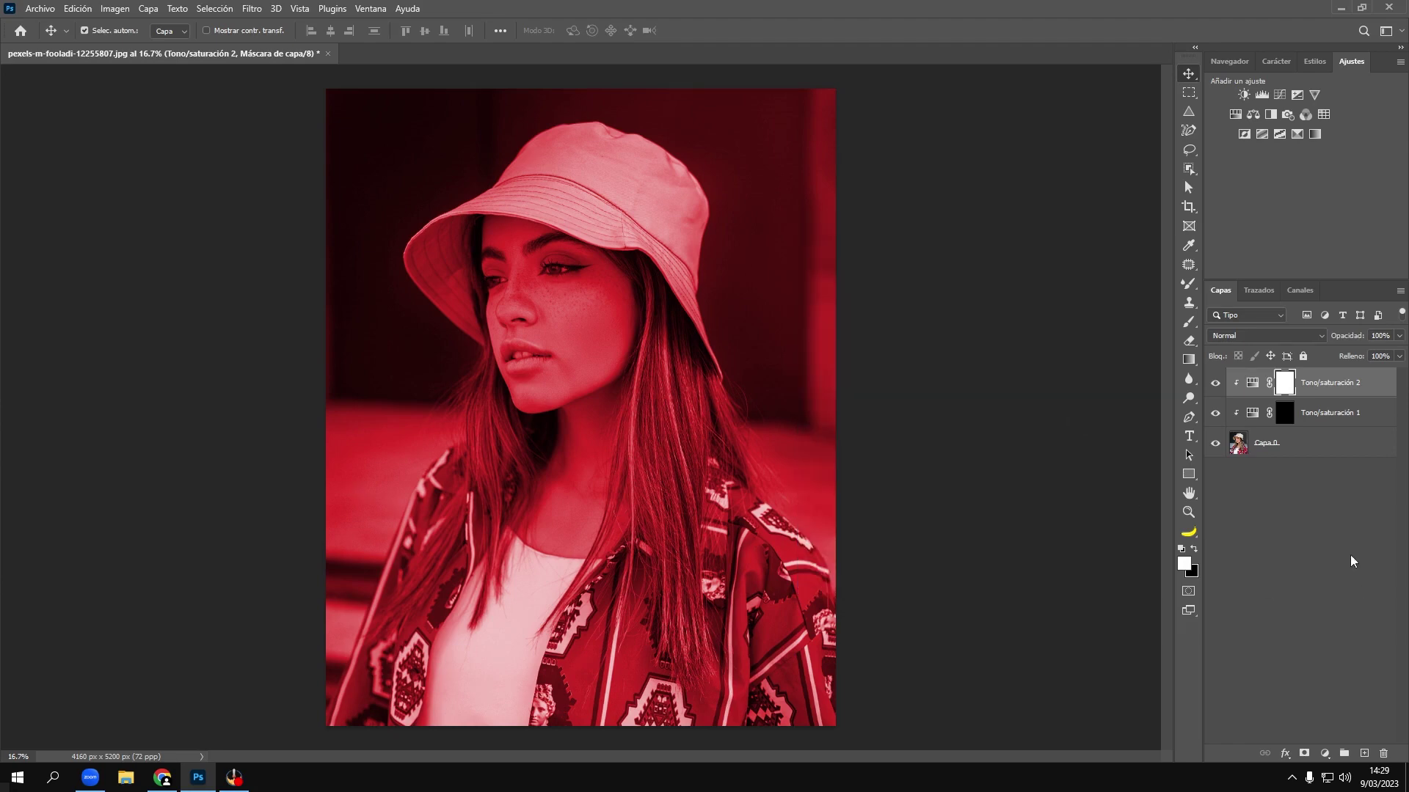
pyautogui.hotkey('ctrl', 'i')
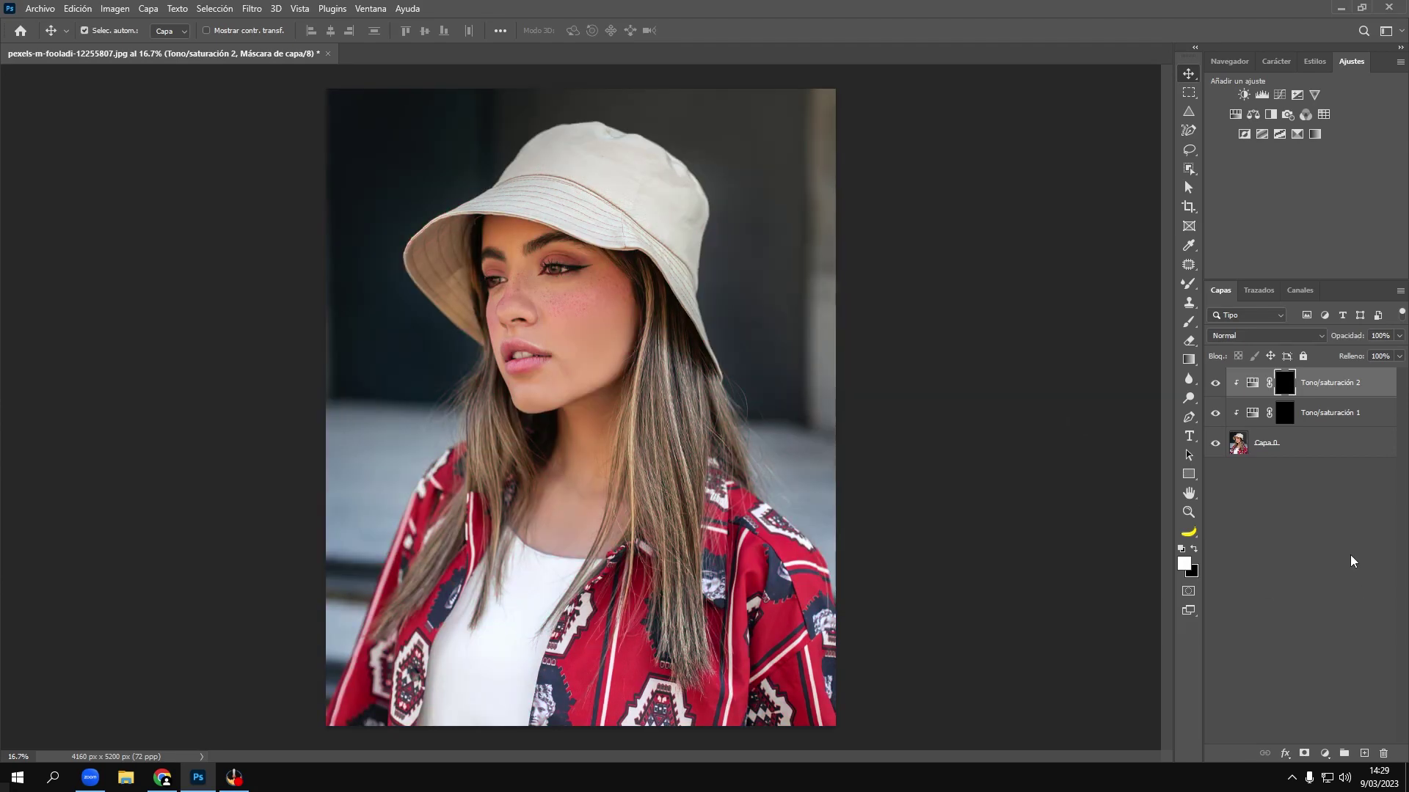
# Step: Target the Tono/saturación 1 mask and set up a white brush
pyautogui.click(1281, 421)
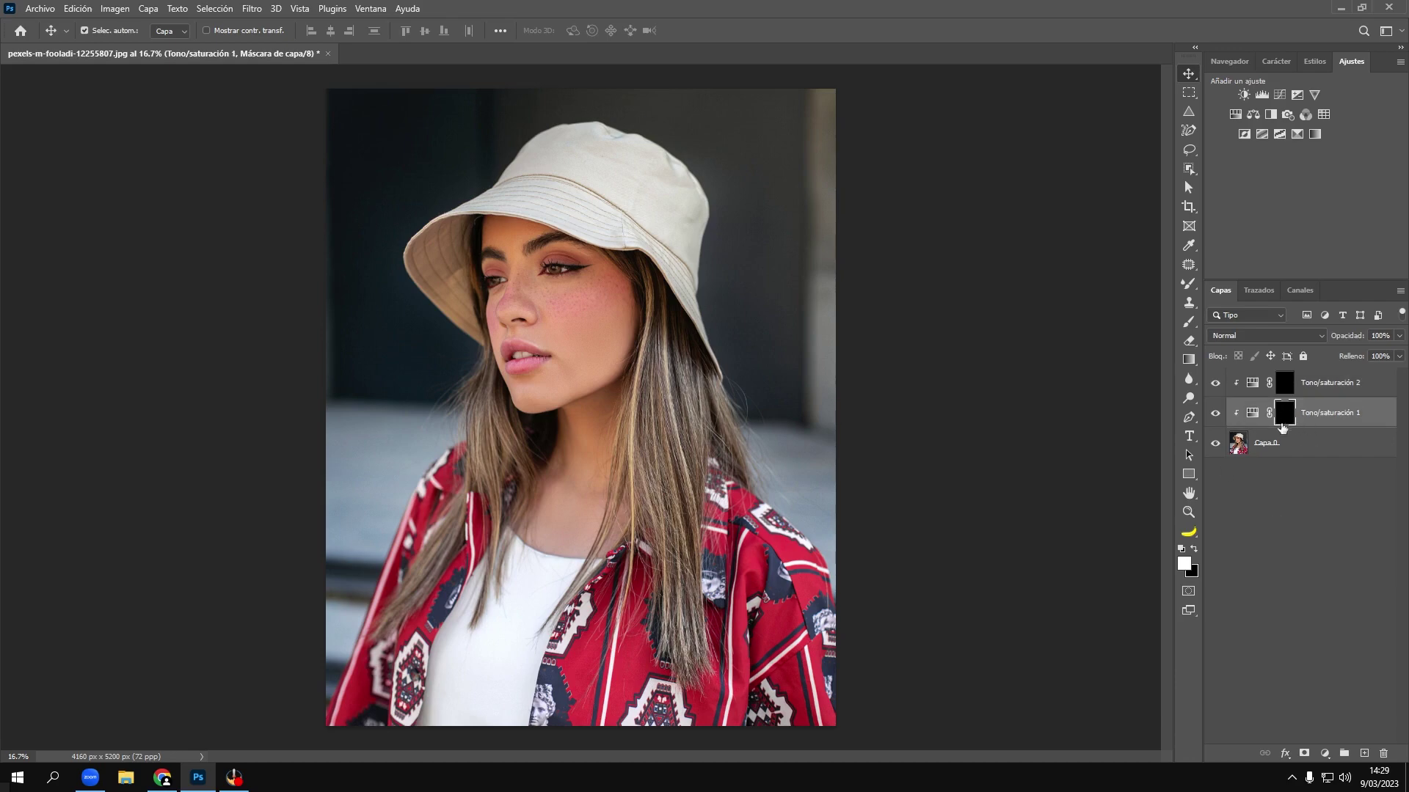
pyautogui.press('b')
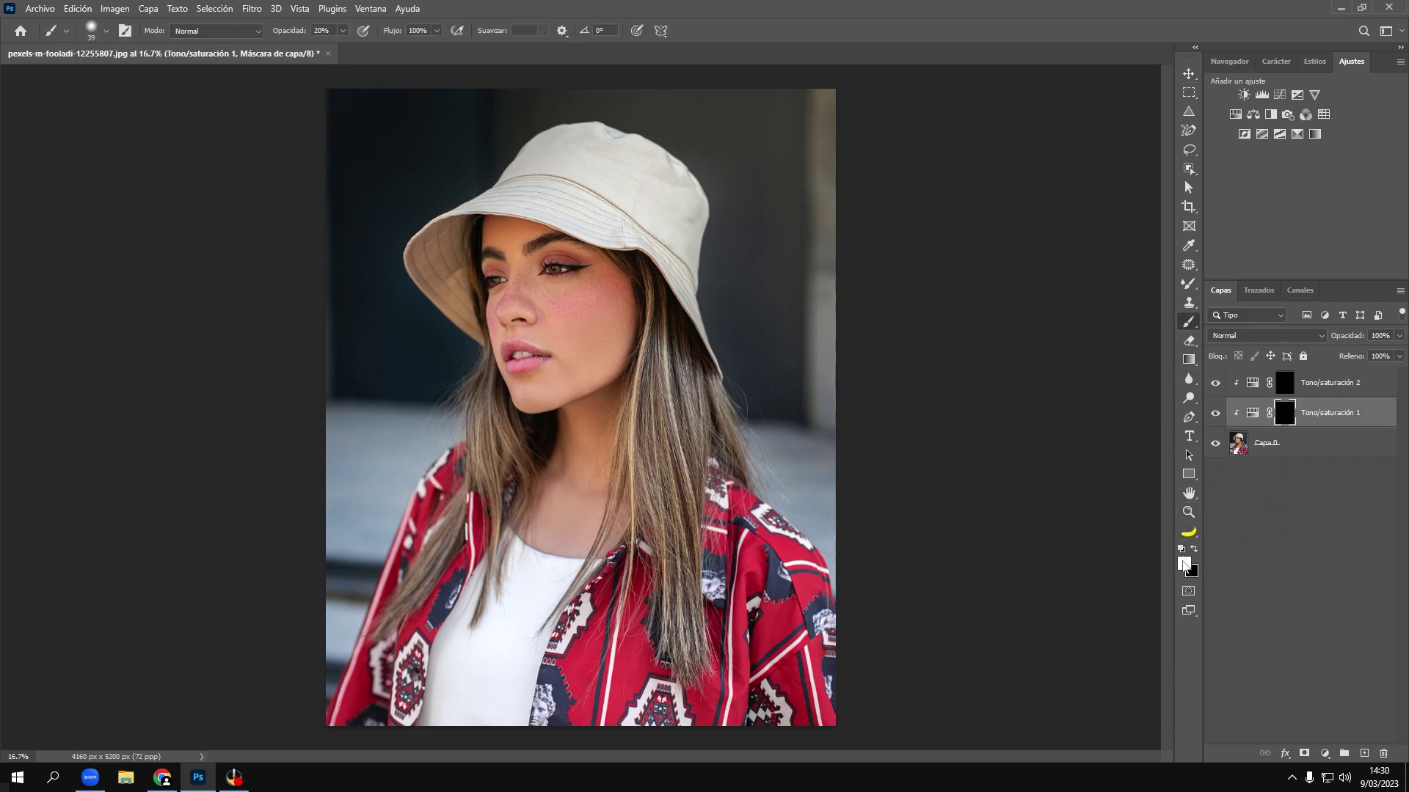
pyautogui.click(1184, 565)
pyautogui.click(936, 308)
pyautogui.scroll(5, 557, 279)
pyautogui.scroll(2, 558, 278)
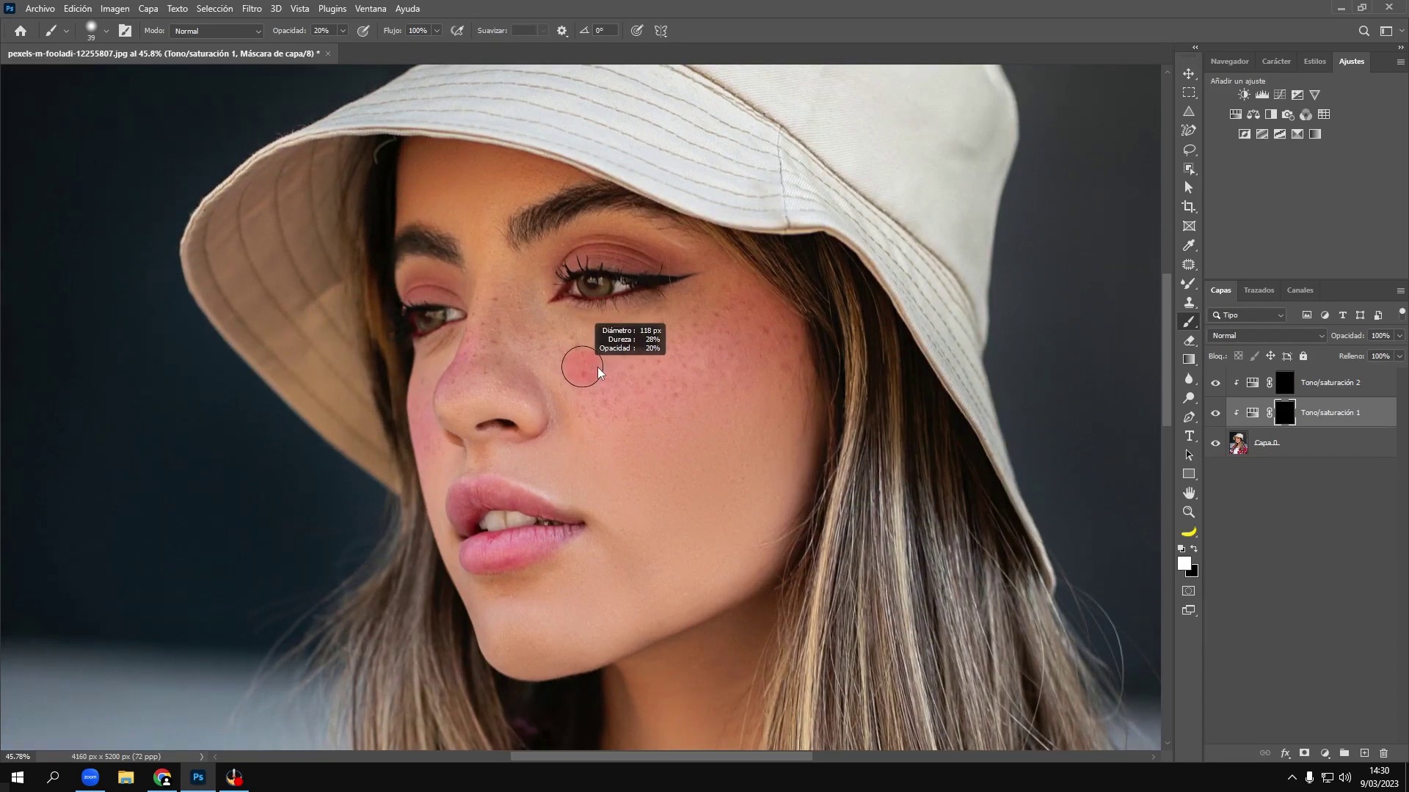
# Step: Set the brush to about 236 px at 100% opacity
pyautogui.moveTo(624, 371); pyautogui.dragTo(629, 489)
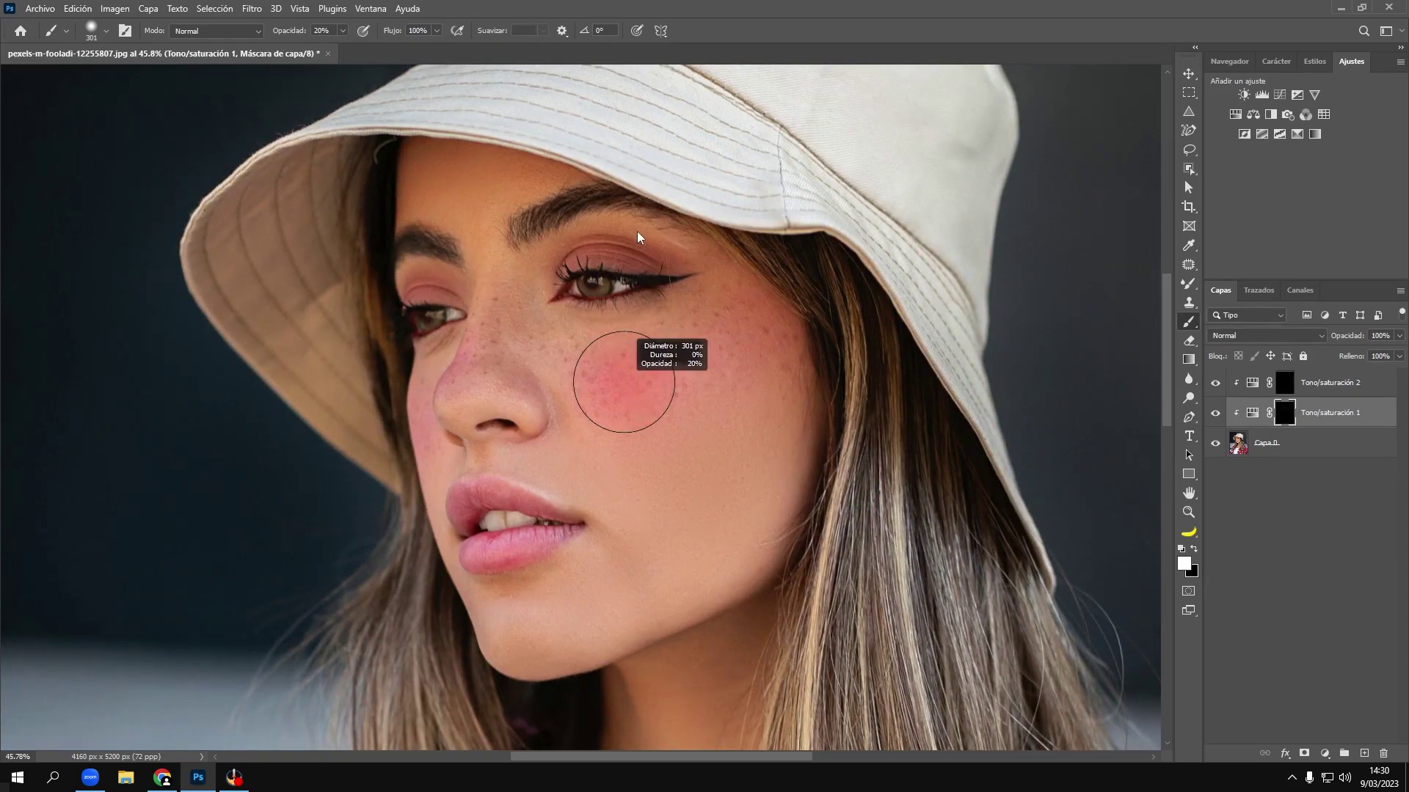
pyautogui.keyDown('alt'); pyautogui.rightClick(635, 335); pyautogui.keyUp('alt')
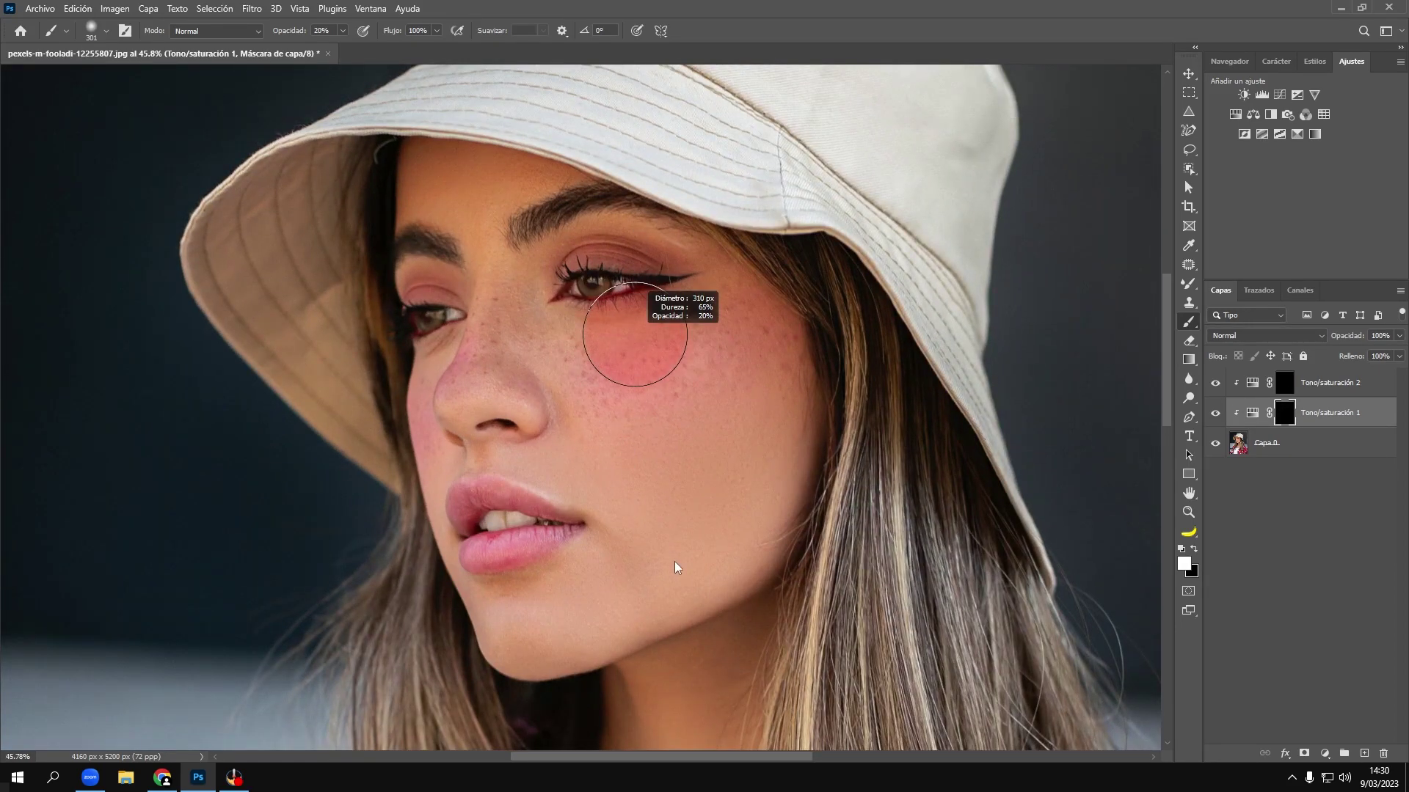
pyautogui.keyDown('alt'); pyautogui.rightClick(682, 502); pyautogui.keyUp('alt')
pyautogui.click(344, 31)
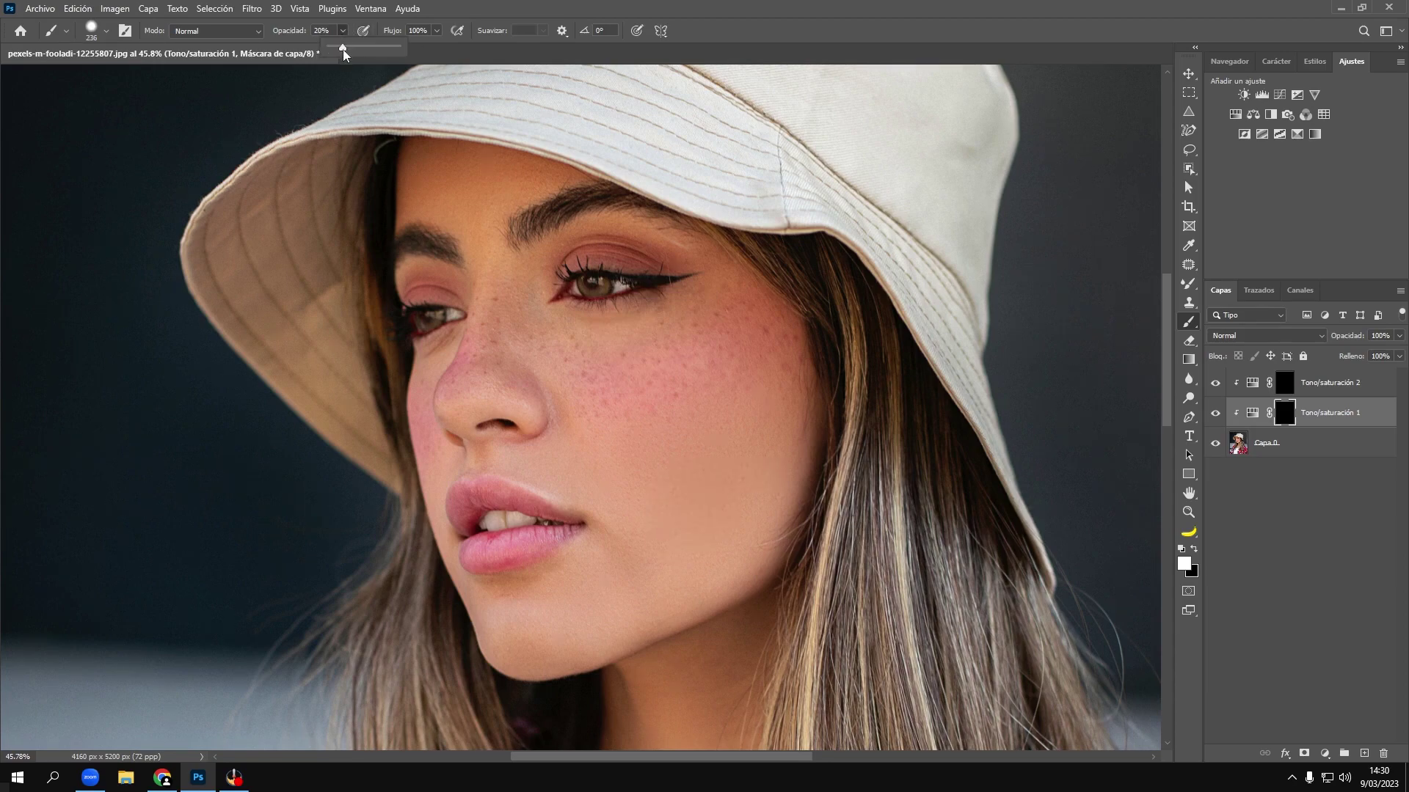
pyautogui.moveTo(342, 47); pyautogui.dragTo(424, 45)
pyautogui.keyDown('alt'); pyautogui.rightClick(746, 328); pyautogui.keyUp('alt')
# Step: Paint the cheek, jaw, nostril and upper lip pale, restoring the lip corner with black
pyautogui.moveTo(776, 362)
pyautogui.mouseDown()
pyautogui.moveTo(790, 421)
pyautogui.moveTo(764, 324)
pyautogui.moveTo(734, 315)
pyautogui.moveTo(698, 582)
pyautogui.moveTo(717, 560)
pyautogui.moveTo(608, 572)
pyautogui.mouseUp()
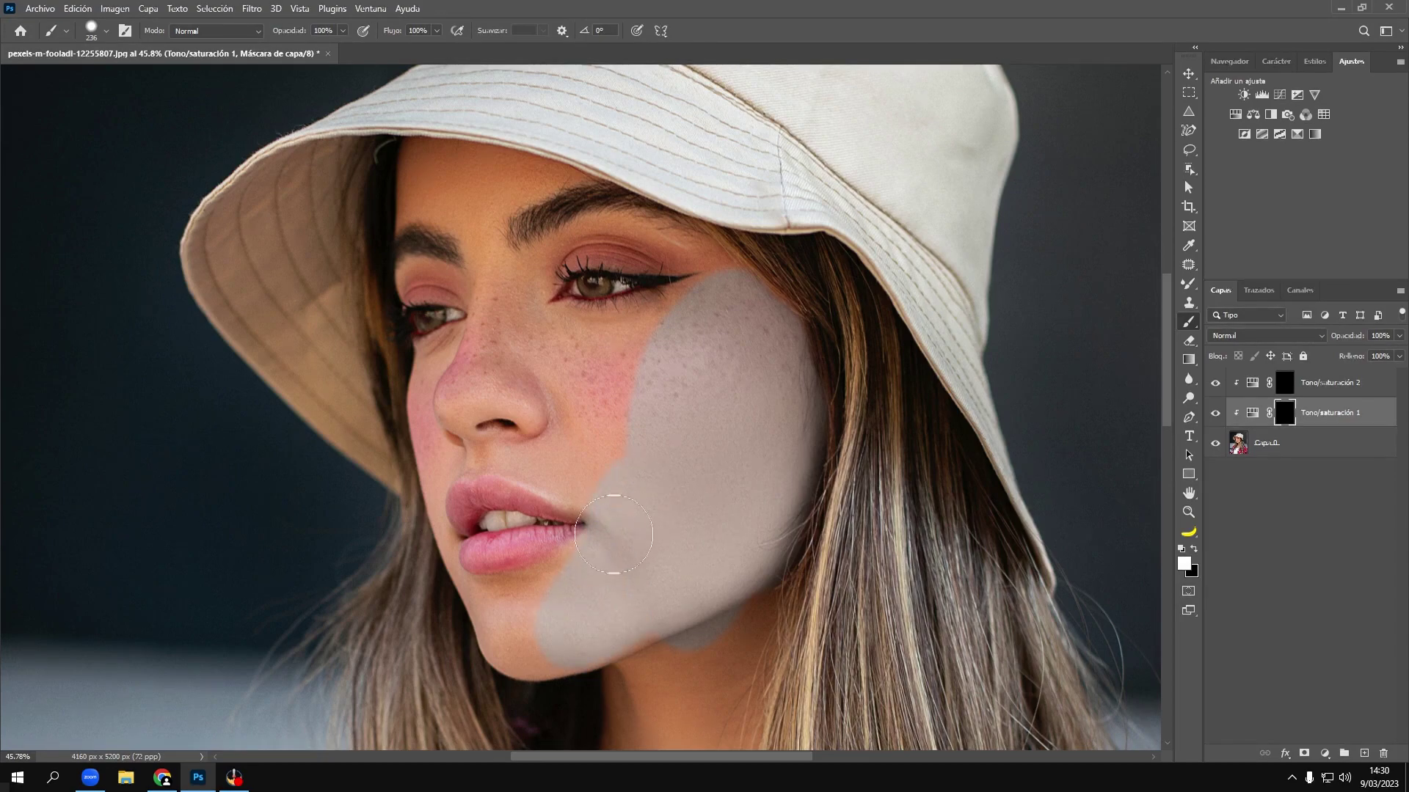
pyautogui.press('x')
pyautogui.moveTo(580, 523); pyautogui.dragTo(568, 523)
pyautogui.scroll(3, 562, 482)
pyautogui.press('x')
pyautogui.moveTo(411, 462)
pyautogui.mouseDown()
pyautogui.moveTo(484, 432)
pyautogui.moveTo(729, 193)
pyautogui.moveTo(582, 213)
pyautogui.mouseUp()
# Step: Paint the nose bridge, forehead, both eyelids, nose tip and left cheek pale
pyautogui.scroll(-5, 686, 236)
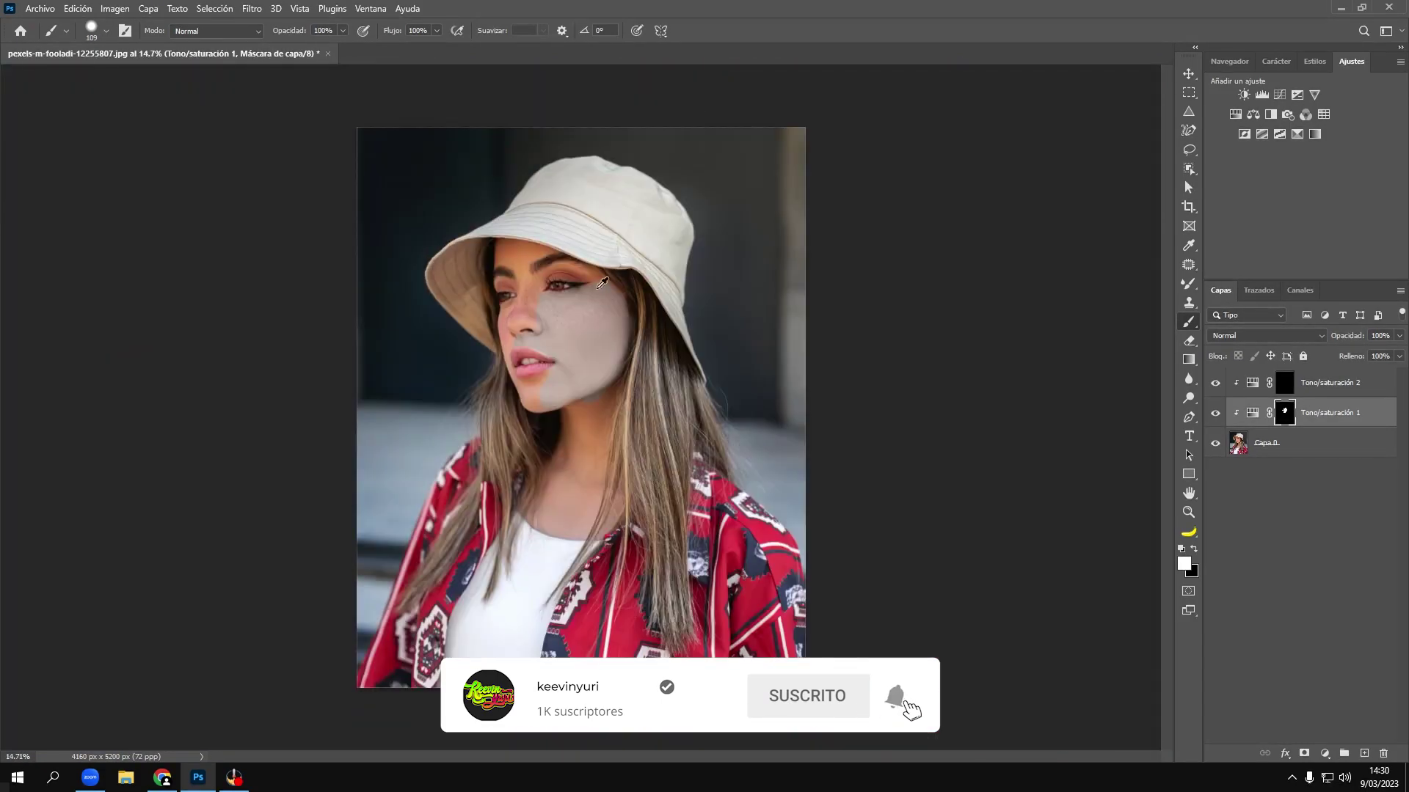
pyautogui.scroll(6, 461, 347)
pyautogui.moveTo(461, 348)
pyautogui.mouseDown()
pyautogui.moveTo(477, 169)
pyautogui.moveTo(528, 242)
pyautogui.moveTo(903, 308)
pyautogui.moveTo(1027, 366)
pyautogui.mouseUp()
pyautogui.moveTo(570, 315); pyautogui.dragTo(308, 374)
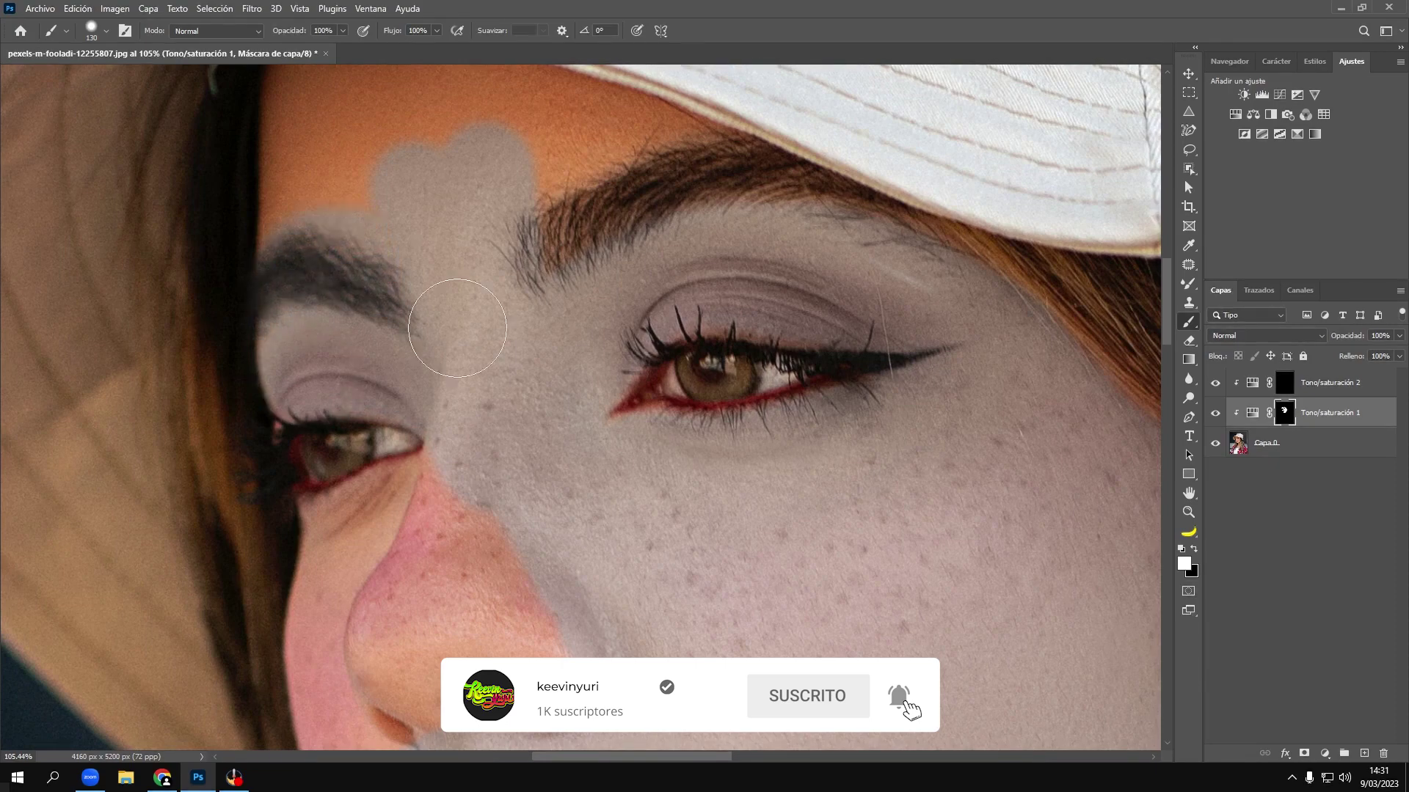
pyautogui.scroll(-5, 522, 519)
pyautogui.scroll(-3, 521, 518)
pyautogui.scroll(8, 511, 276)
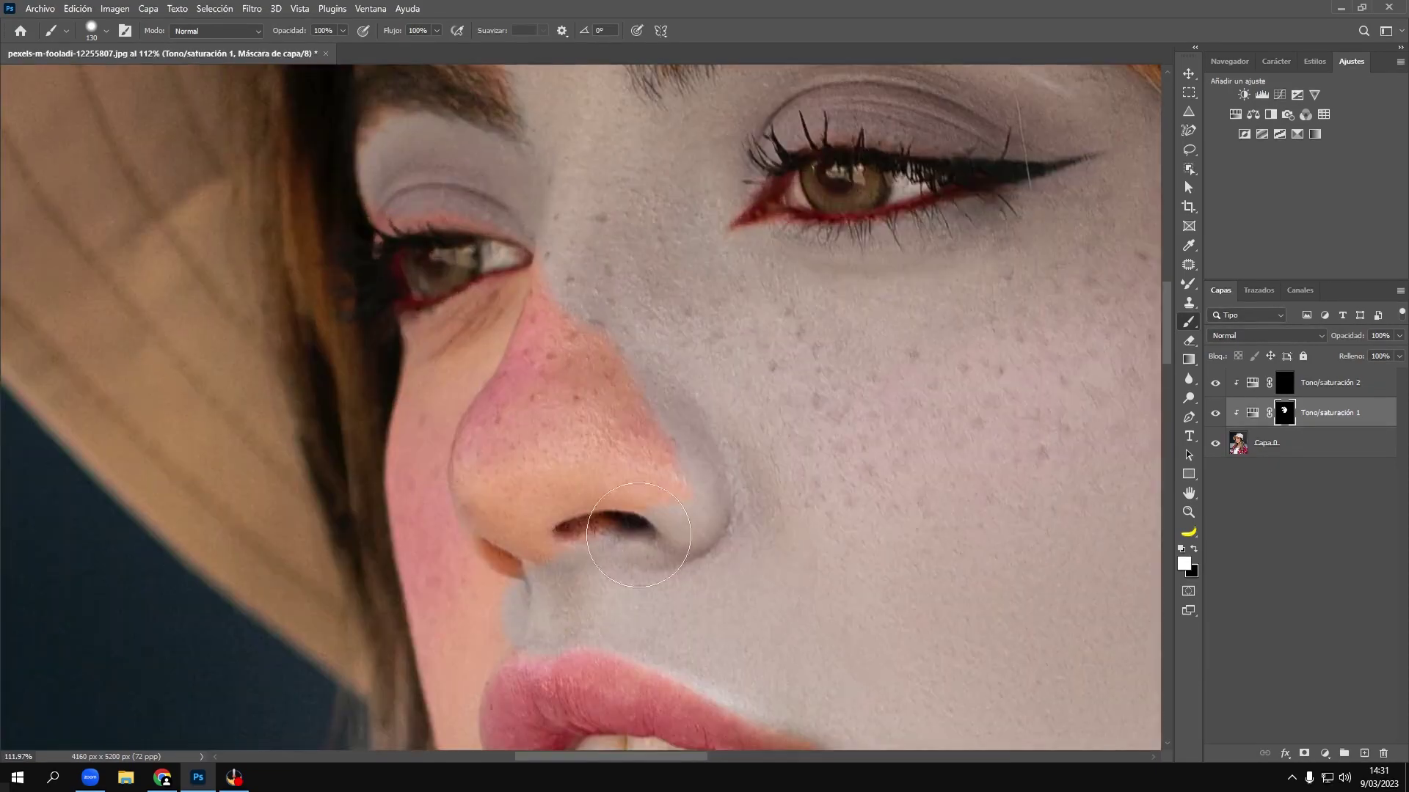
pyautogui.moveTo(514, 440)
pyautogui.mouseDown()
pyautogui.moveTo(628, 504)
pyautogui.moveTo(455, 394)
pyautogui.moveTo(455, 351)
pyautogui.mouseUp()
# Step: Extend the pale skin tone over the chin
pyautogui.scroll(2, 462, 337)
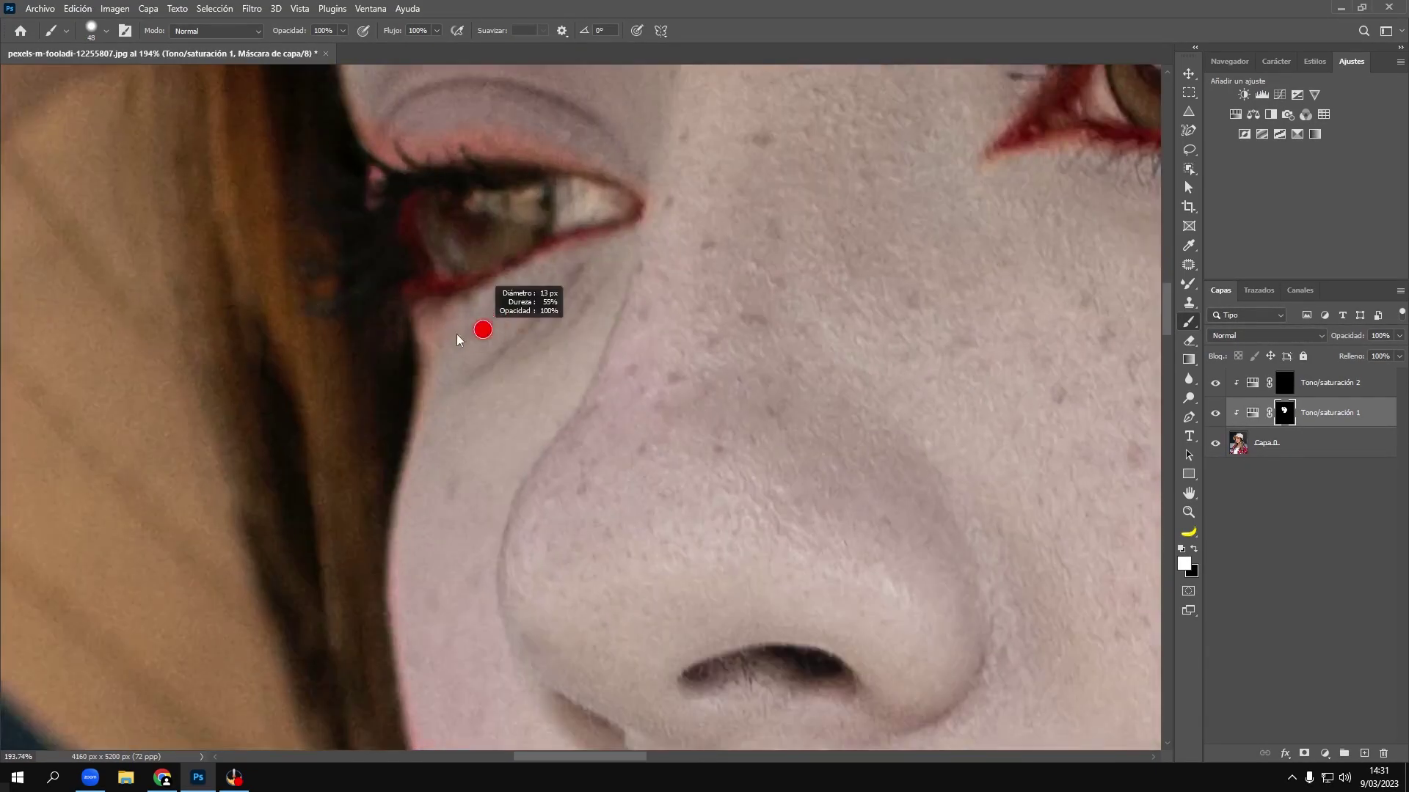
pyautogui.scroll(2, 440, 308)
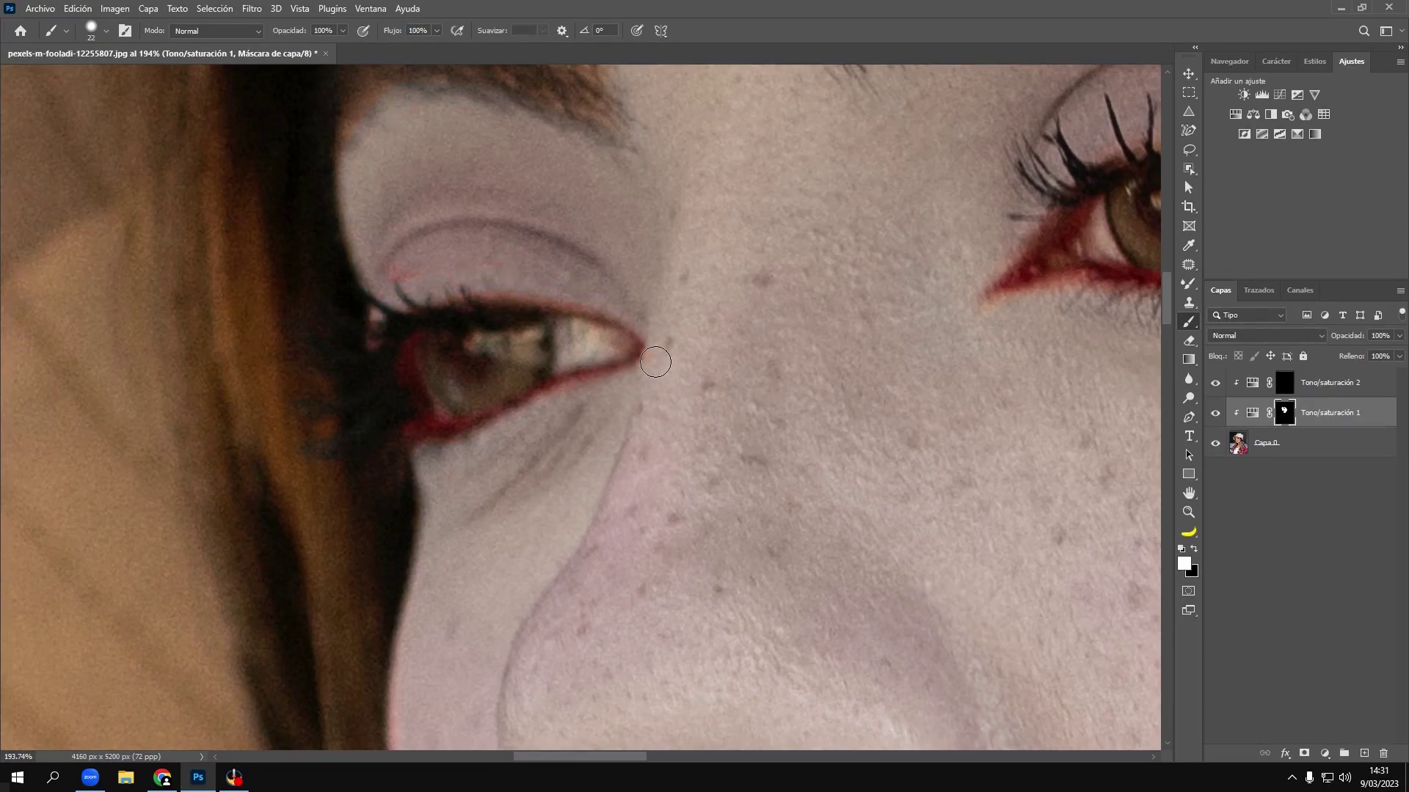
pyautogui.scroll(-3, 395, 273)
pyautogui.scroll(2, 676, 582)
pyautogui.moveTo(796, 582); pyautogui.dragTo(707, 629)
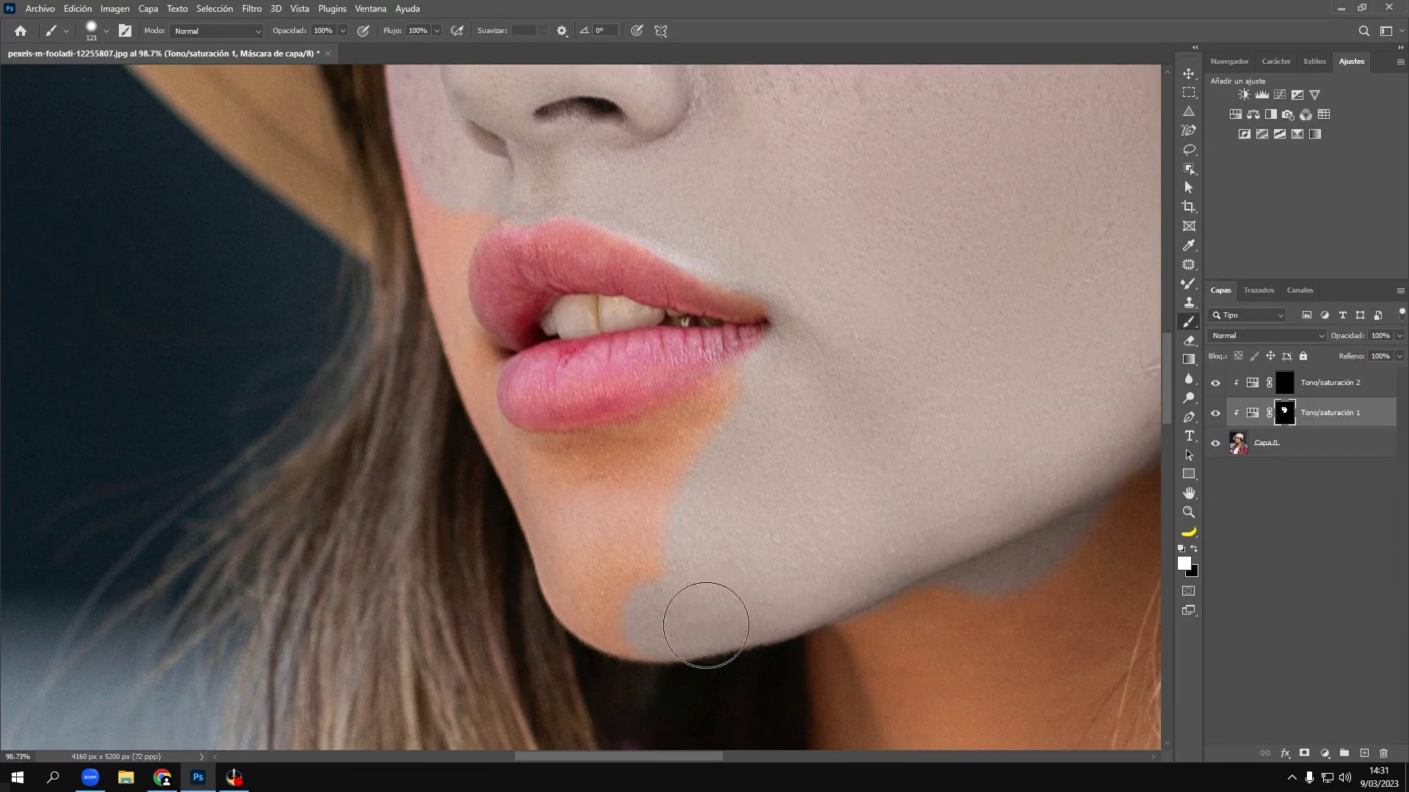
pyautogui.moveTo(565, 572)
pyautogui.mouseDown()
pyautogui.moveTo(589, 477)
pyautogui.moveTo(671, 452)
pyautogui.mouseUp()
# Step: Cover the orange patches left of the lips and on the forehead
pyautogui.scroll(2, 418, 393)
pyautogui.scroll(2, 591, 667)
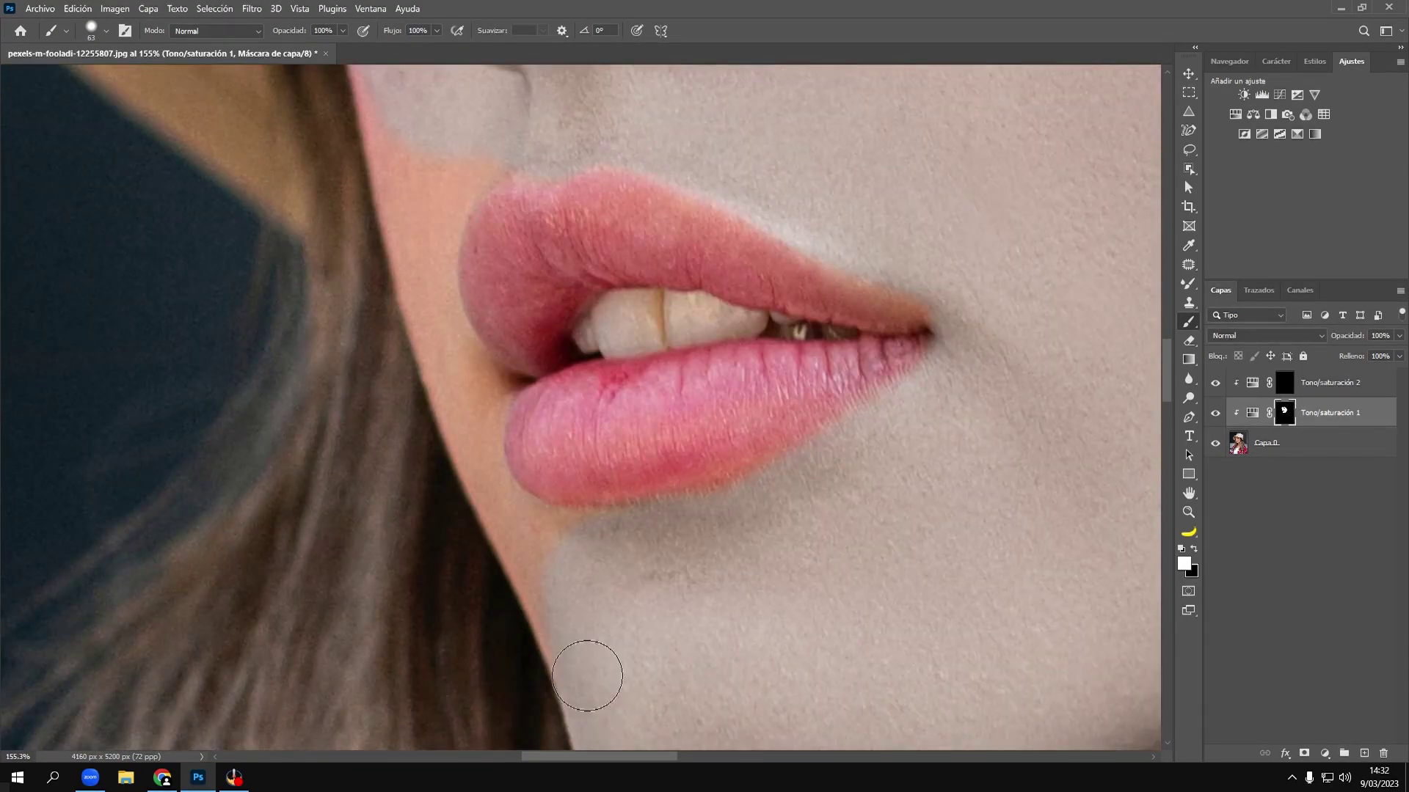
pyautogui.scroll(2, 528, 585)
pyautogui.moveTo(440, 362); pyautogui.dragTo(487, 541)
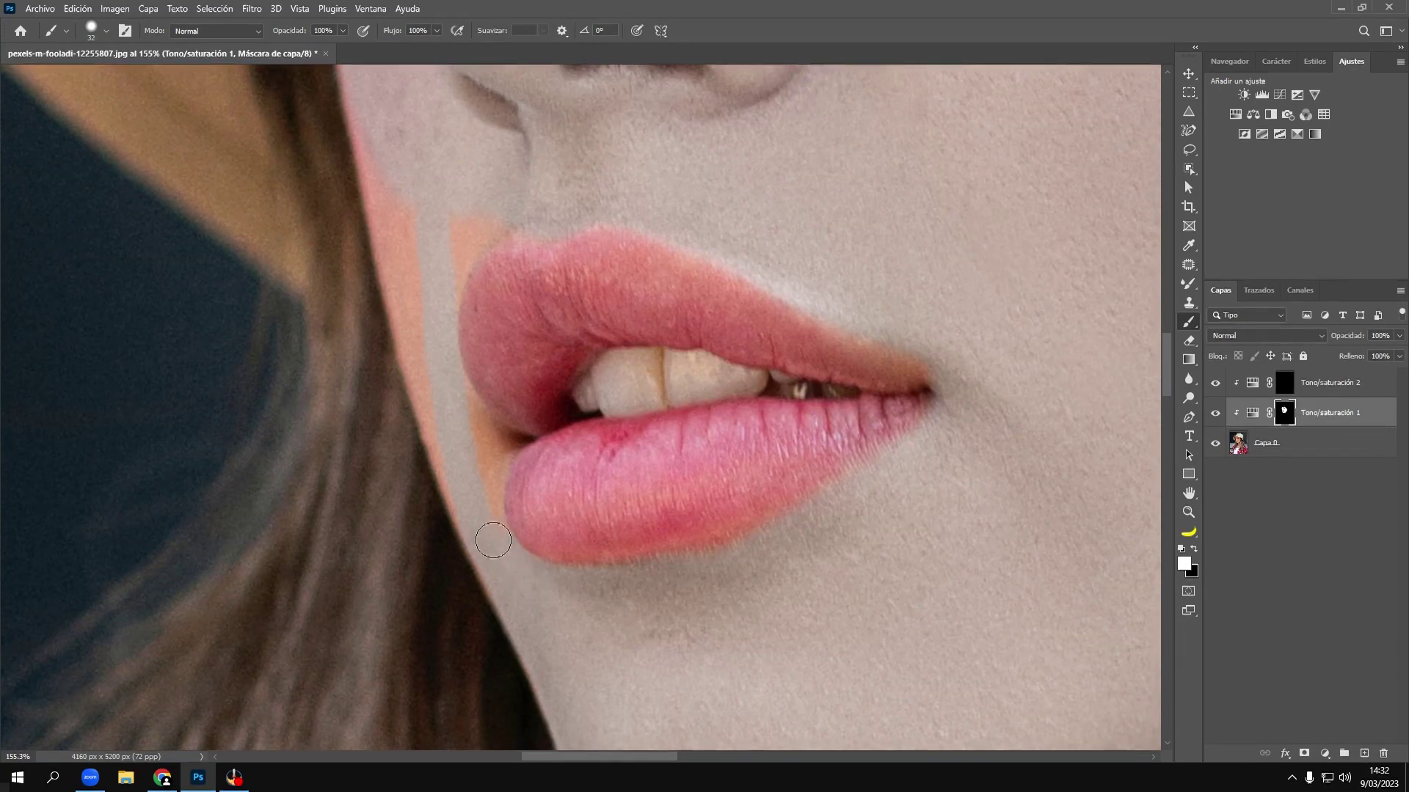
pyautogui.scroll(3, 487, 506)
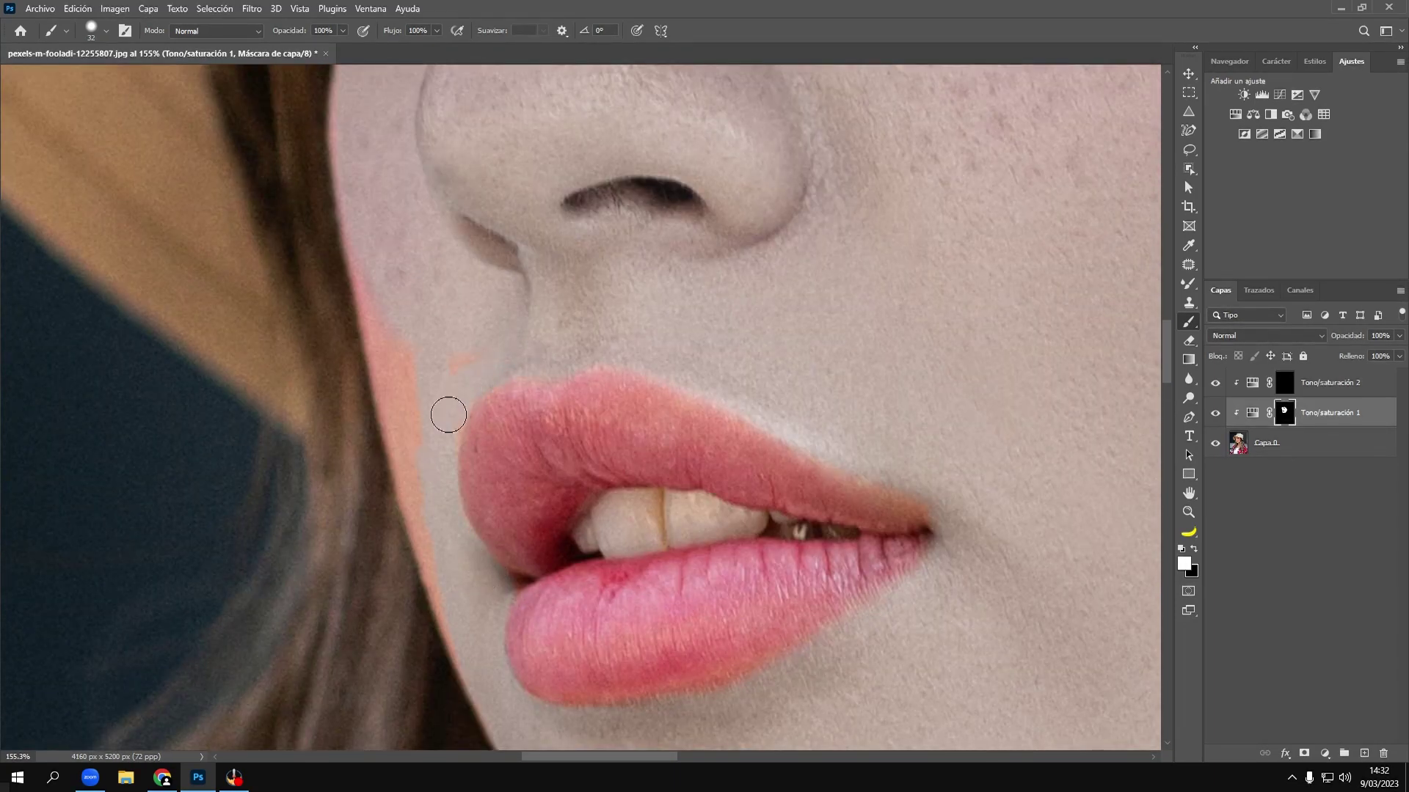
pyautogui.moveTo(450, 412); pyautogui.dragTo(478, 340)
pyautogui.moveTo(377, 314); pyautogui.dragTo(400, 463)
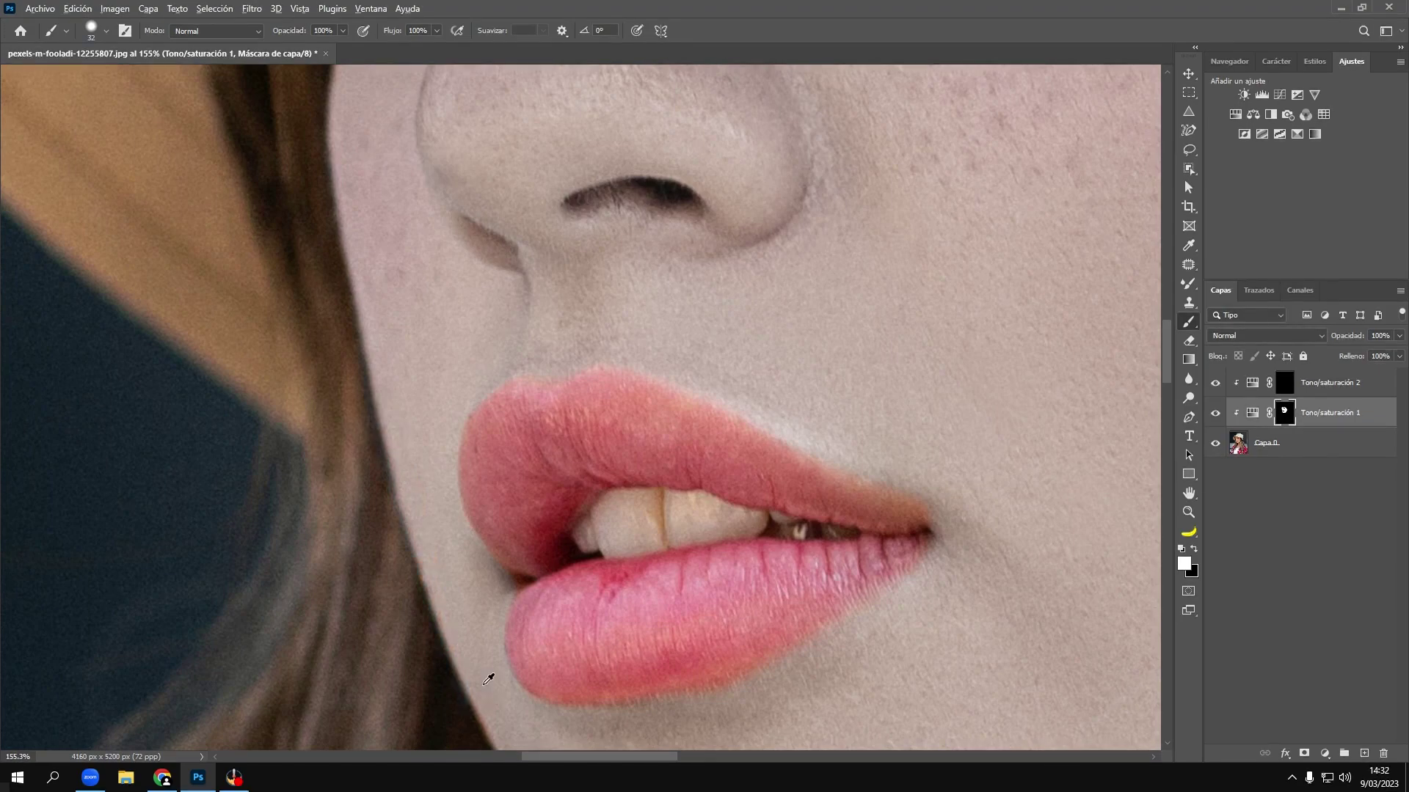
pyautogui.moveTo(526, 304)
pyautogui.mouseDown()
pyautogui.moveTo(236, 277)
pyautogui.moveTo(237, 480)
pyautogui.mouseUp()
pyautogui.moveTo(583, 389); pyautogui.dragTo(468, 352)
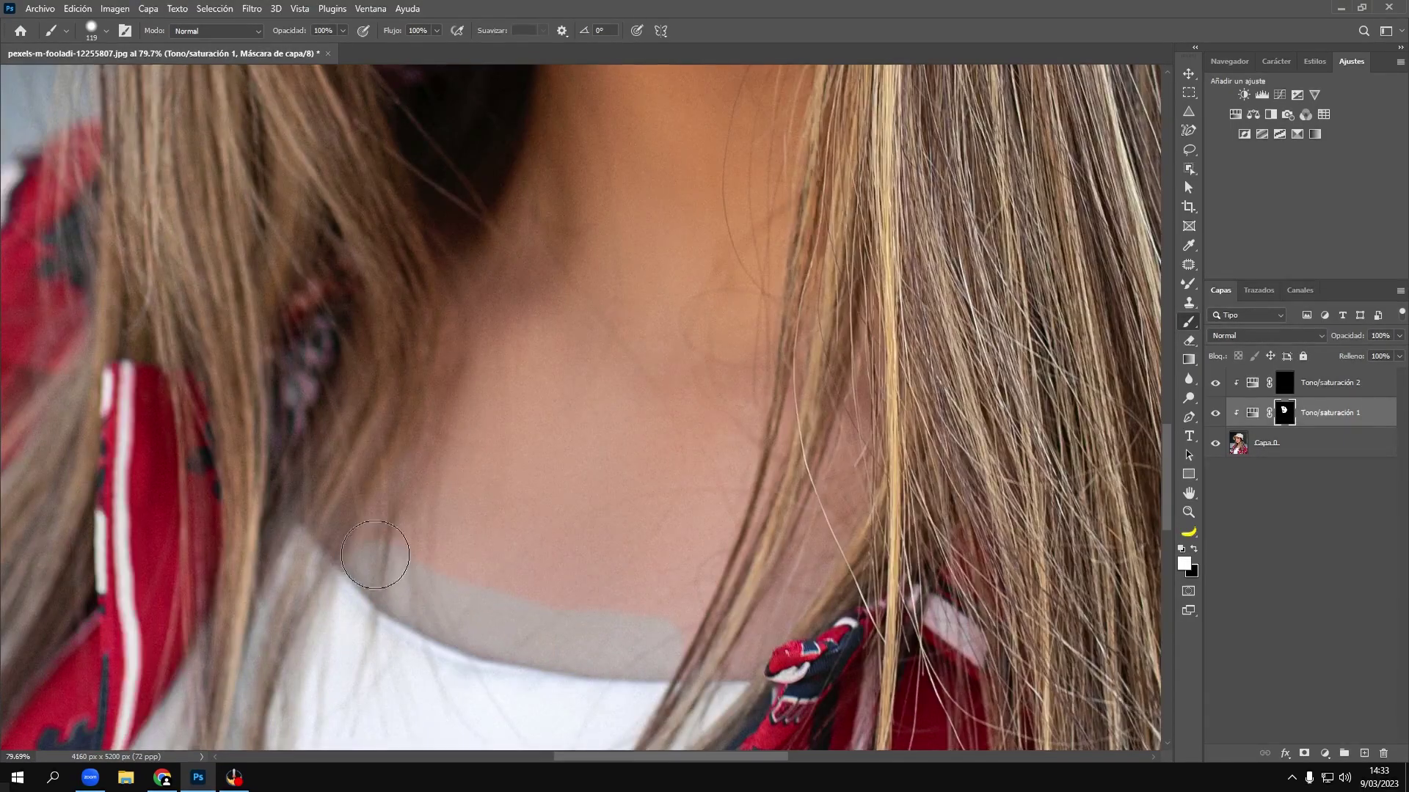
# Step: Paint the neck pale at 50% brush opacity with a smaller brush, then fit the photo on screen
pyautogui.moveTo(375, 555)
pyautogui.mouseDown()
pyautogui.moveTo(542, 519)
pyautogui.moveTo(730, 374)
pyautogui.moveTo(657, 488)
pyautogui.mouseUp()
pyautogui.scroll(2, 583, 394)
pyautogui.scroll(2, 583, 394)
pyautogui.press('[')
pyautogui.press('[')
pyautogui.press('[')
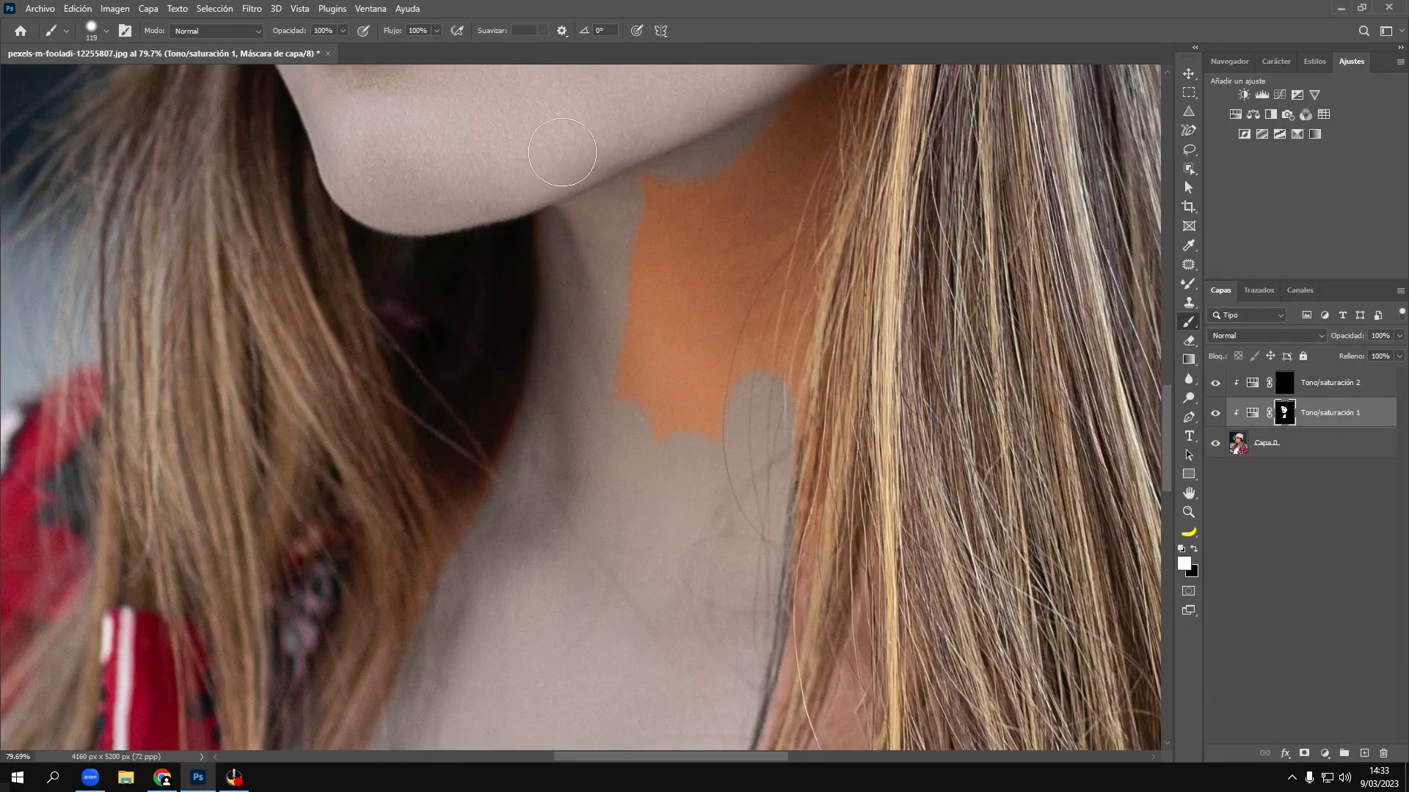
pyautogui.moveTo(660, 293)
pyautogui.mouseDown()
pyautogui.moveTo(685, 132)
pyautogui.moveTo(786, 227)
pyautogui.mouseUp()
pyautogui.write('0')
pyautogui.press('Return')
pyautogui.scroll(-1, 466, 669)
pyautogui.scroll(-1, 492, 334)
pyautogui.scroll(-1, 734, 337)
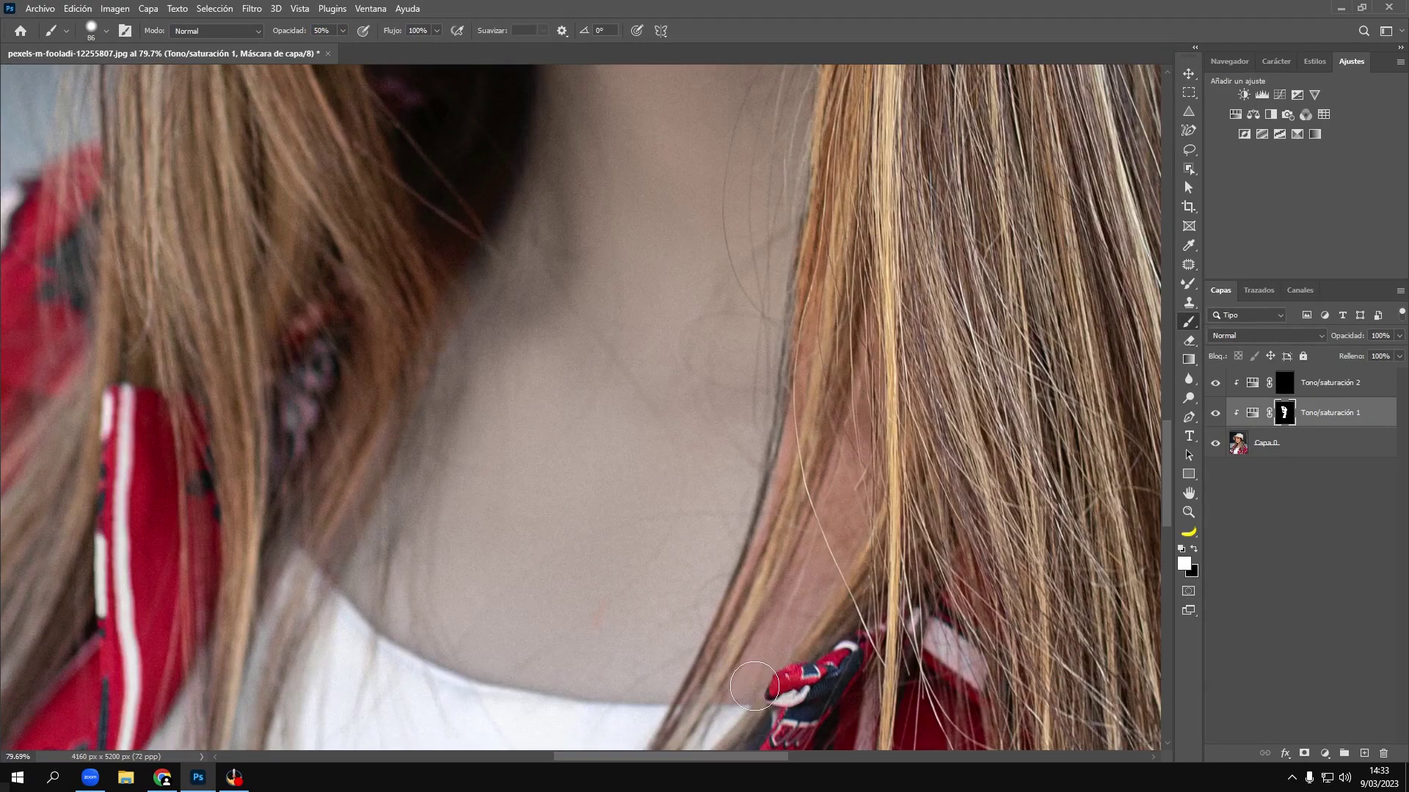
pyautogui.press('[')
pyautogui.press('[')
pyautogui.press('[')
pyautogui.hotkey('ctrl', '0')
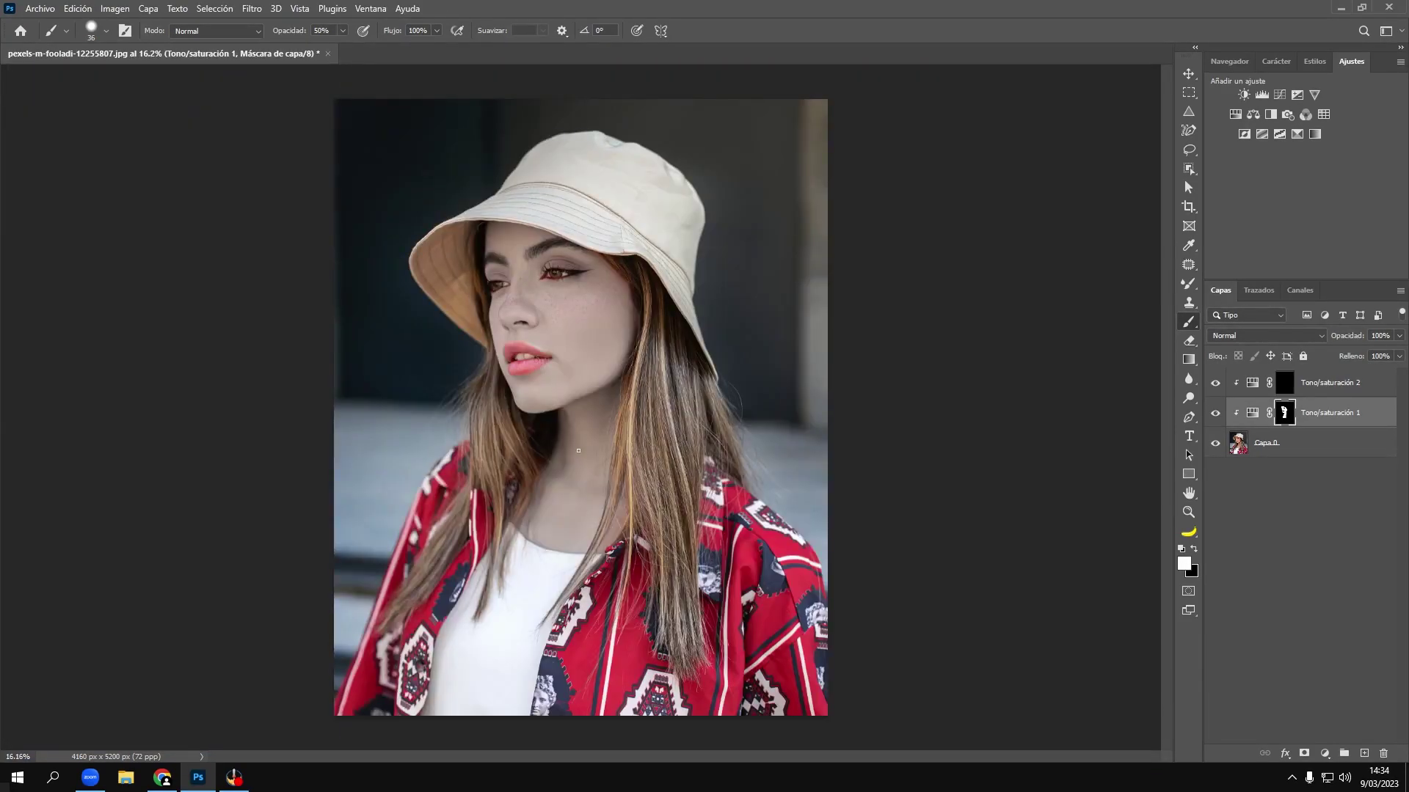
# Step: On the Tono/saturación 2 mask, paint the right-hand iris red with a roughly 28 px brush
pyautogui.click(1302, 377)
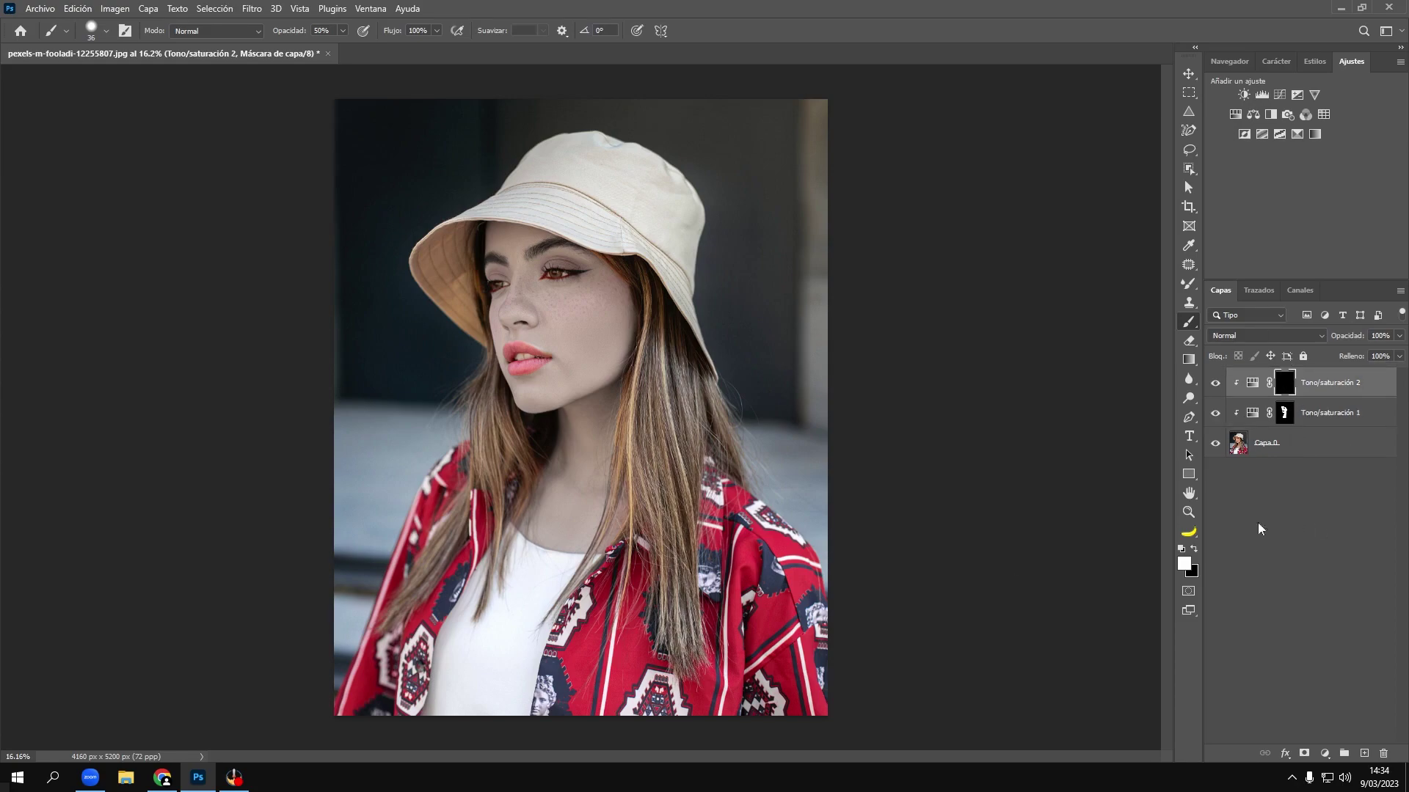
pyautogui.scroll(3, 505, 282)
pyautogui.scroll(2, 558, 308)
pyautogui.scroll(2, 609, 323)
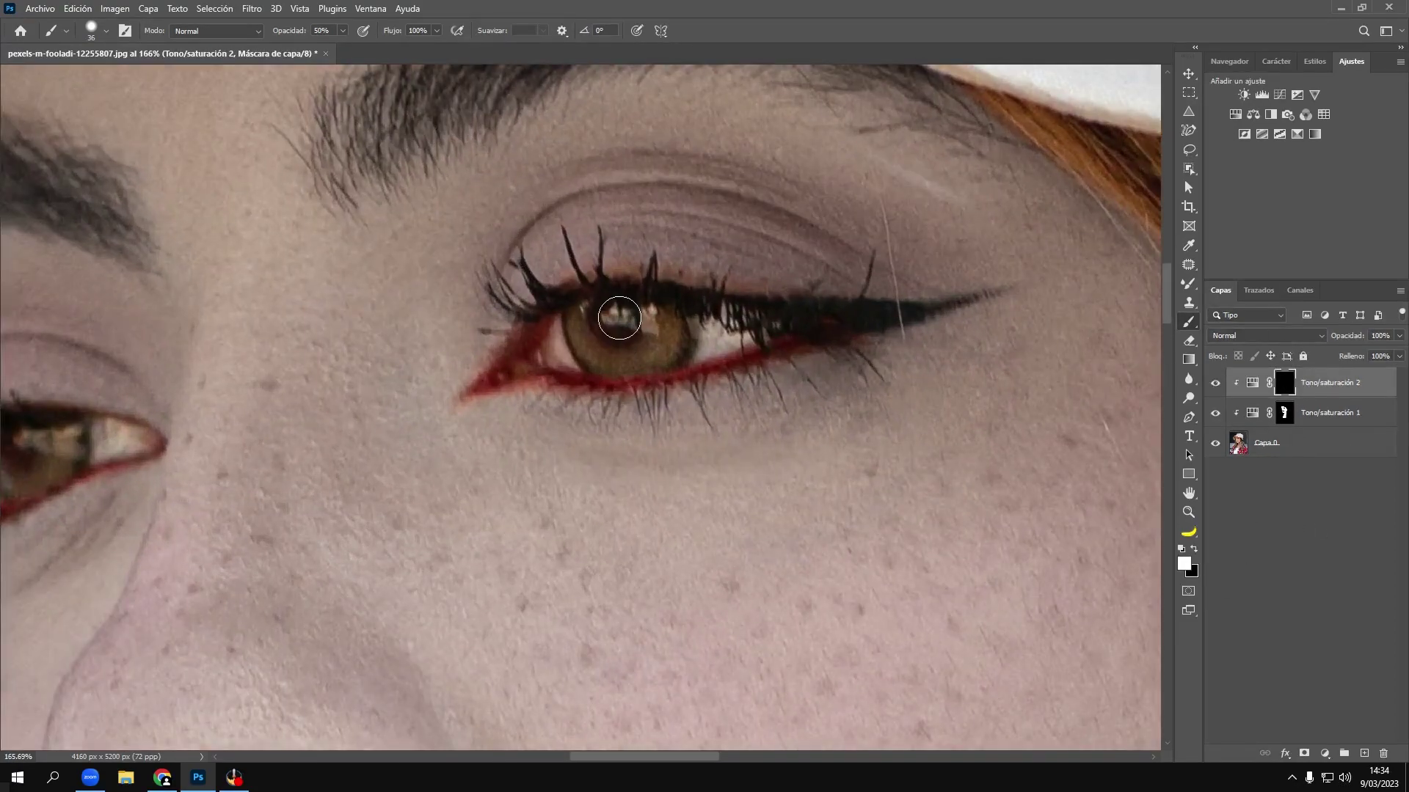
pyautogui.moveTo(611, 333)
pyautogui.mouseDown()
pyautogui.moveTo(648, 305)
pyautogui.moveTo(657, 352)
pyautogui.moveTo(588, 343)
pyautogui.moveTo(575, 311)
pyautogui.mouseUp()
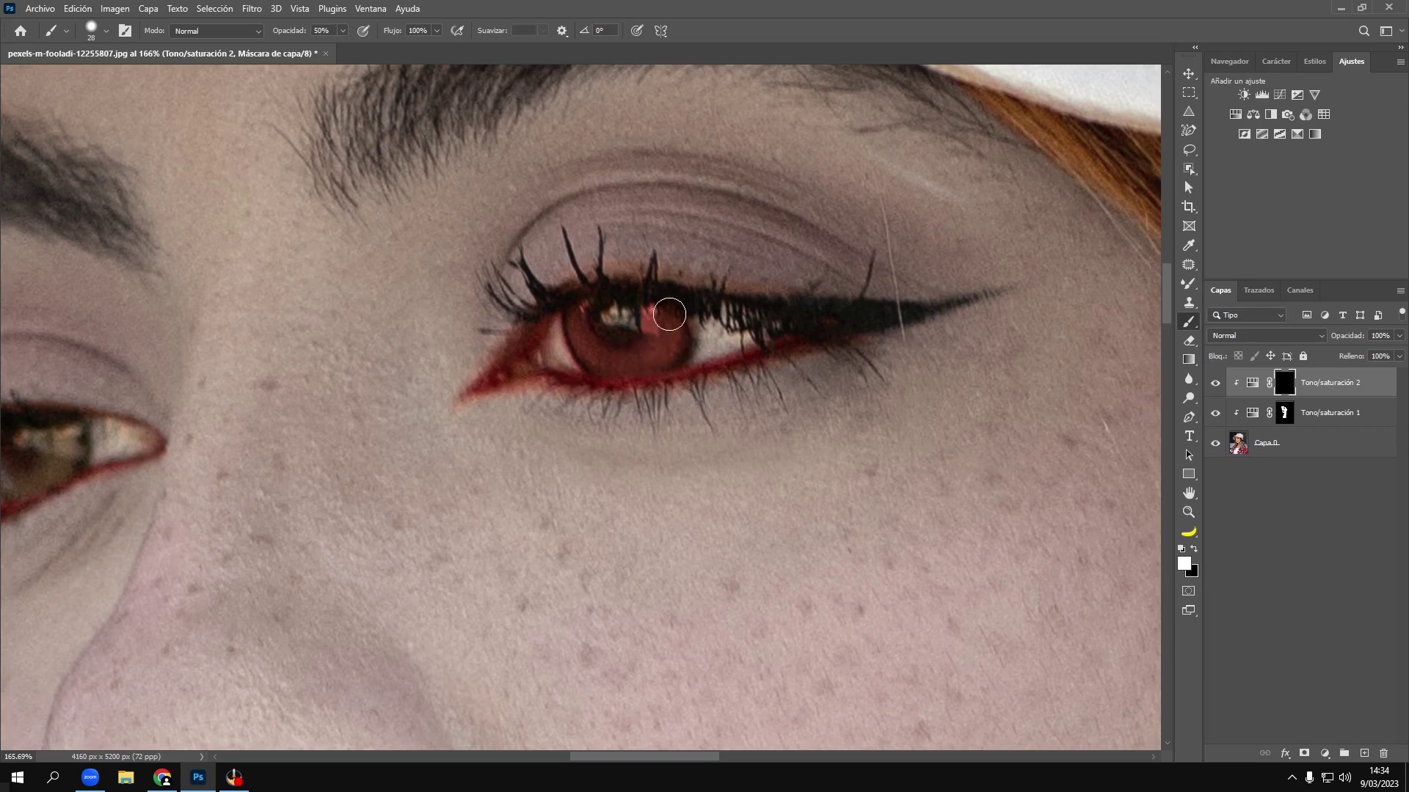
pyautogui.moveTo(579, 313)
pyautogui.mouseDown()
pyautogui.moveTo(607, 365)
pyautogui.moveTo(664, 317)
pyautogui.mouseUp()
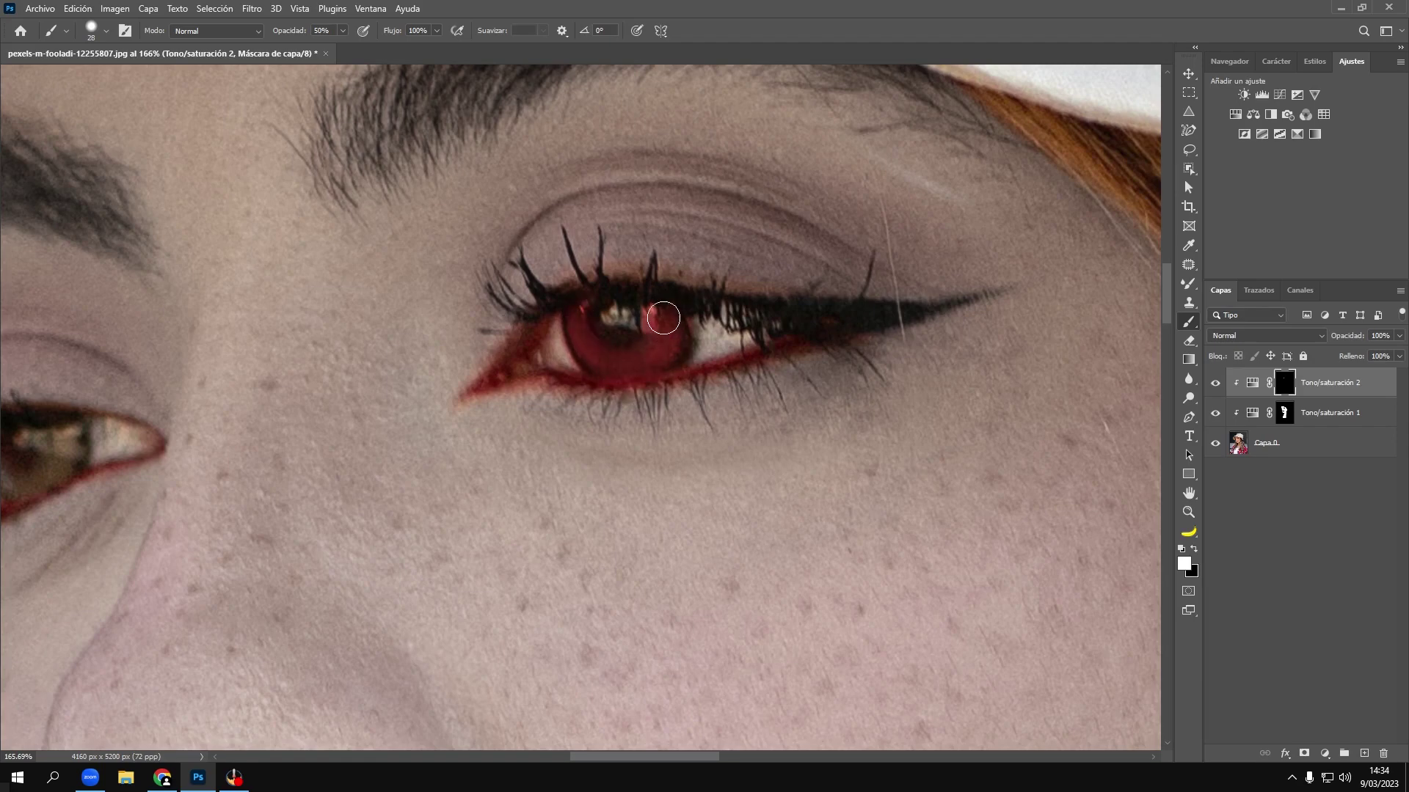
# Step: Paint the left-hand iris red, going over it twice to strengthen the tint
pyautogui.keyDown('alt'); pyautogui.scroll(-5, 665, 326); pyautogui.keyUp('alt')
pyautogui.keyDown('alt'); pyautogui.scroll(6, 293, 418); pyautogui.keyUp('alt')
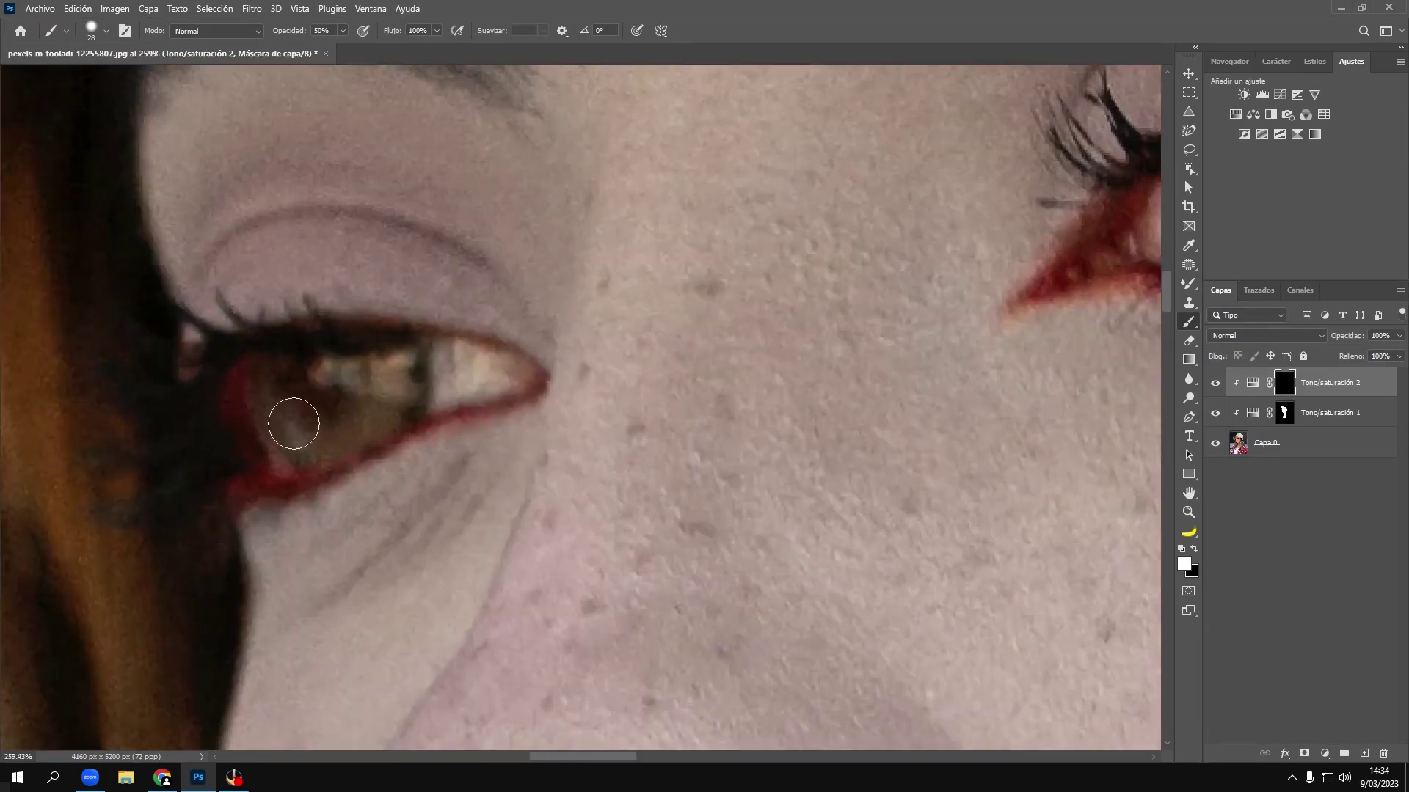
pyautogui.moveTo(262, 366)
pyautogui.mouseDown()
pyautogui.moveTo(279, 424)
pyautogui.moveTo(355, 449)
pyautogui.moveTo(403, 371)
pyautogui.moveTo(354, 364)
pyautogui.moveTo(336, 434)
pyautogui.moveTo(318, 428)
pyautogui.moveTo(323, 372)
pyautogui.moveTo(344, 405)
pyautogui.mouseUp()
pyautogui.keyDown('alt'); pyautogui.scroll(-5, 371, 431); pyautogui.keyUp('alt')
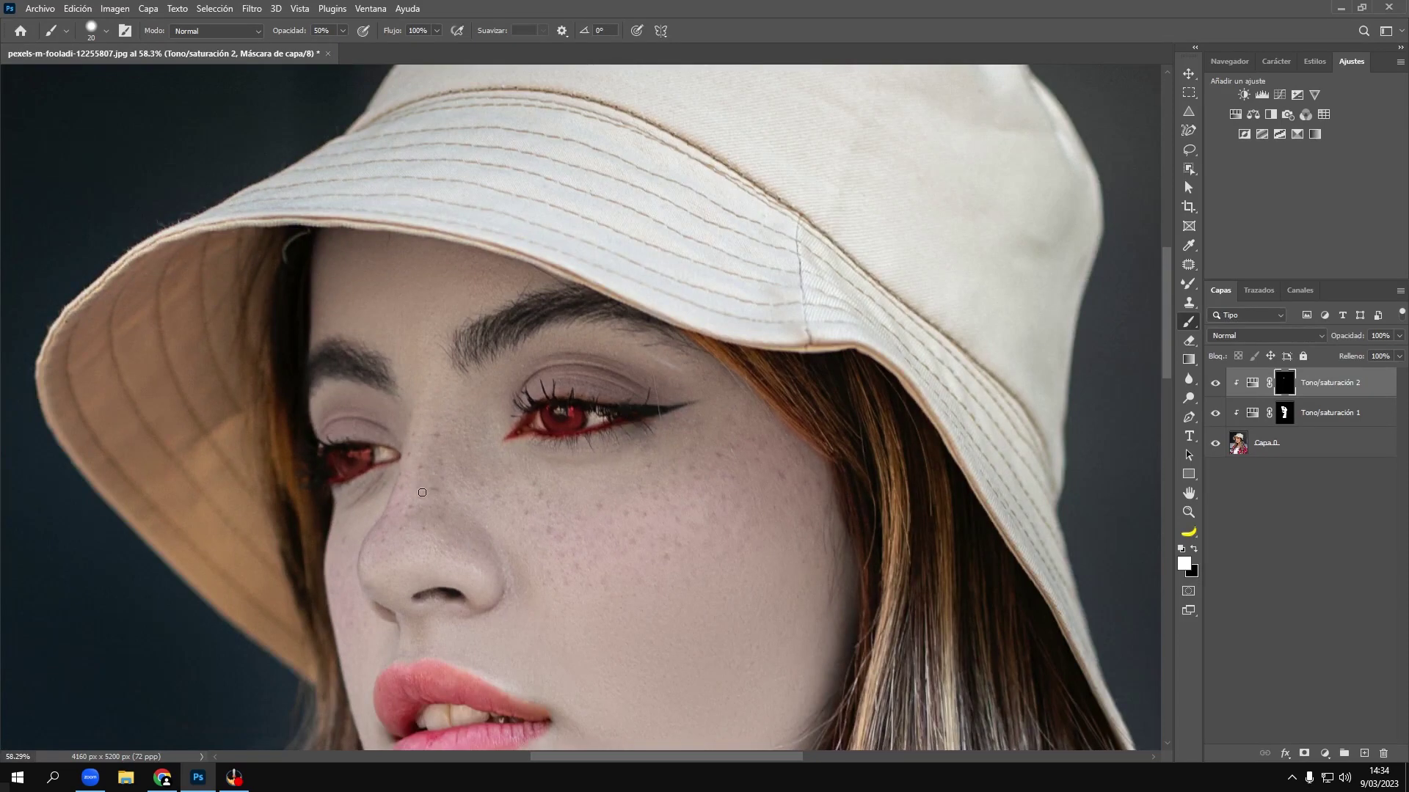
pyautogui.scroll(-2, 417, 513)
pyautogui.scroll(-2, 414, 544)
pyautogui.keyDown('alt'); pyautogui.scroll(3, 358, 363); pyautogui.keyUp('alt')
pyautogui.keyDown('alt'); pyautogui.scroll(2, 359, 363); pyautogui.keyUp('alt')
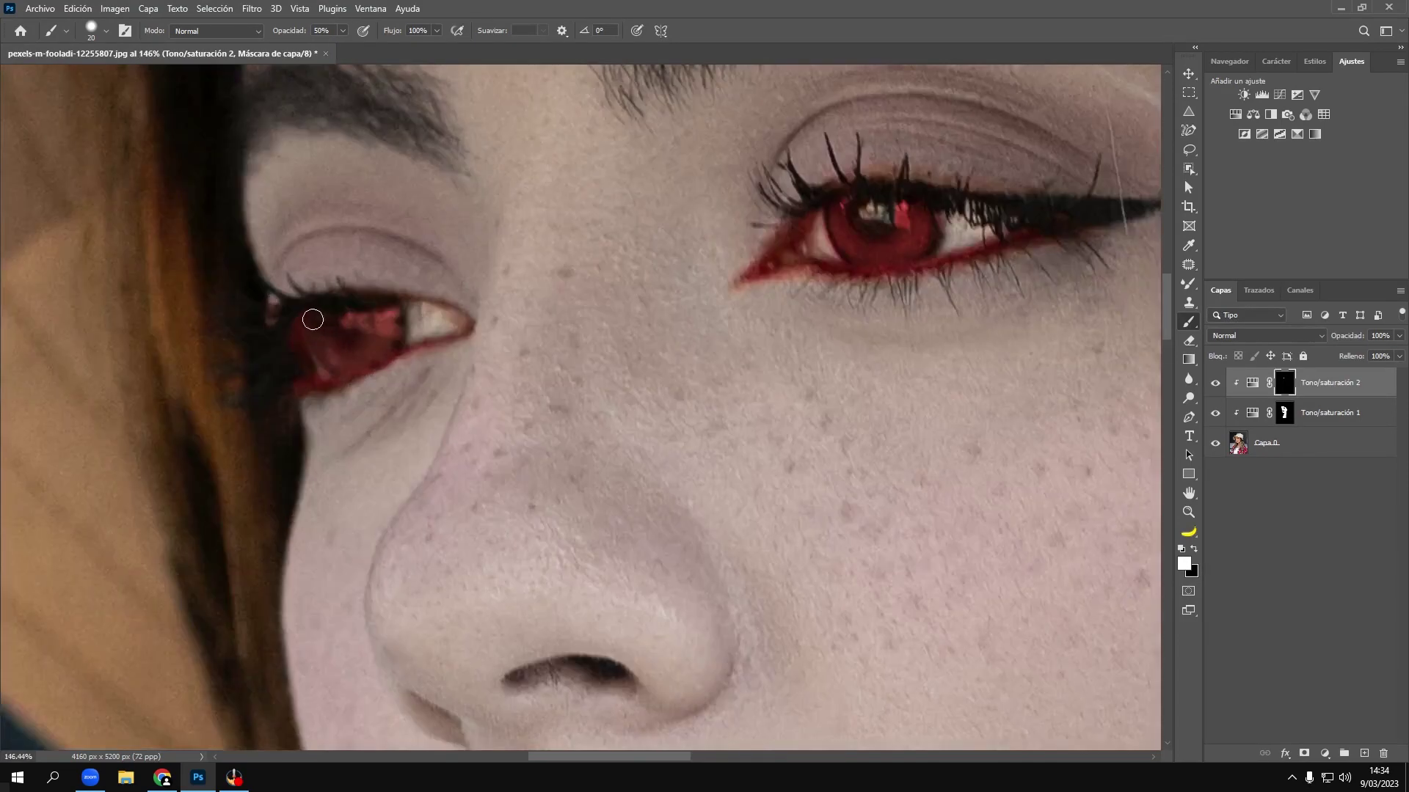
pyautogui.scroll(1, 361, 375)
pyautogui.keyDown('alt'); pyautogui.scroll(3, 322, 414); pyautogui.keyUp('alt')
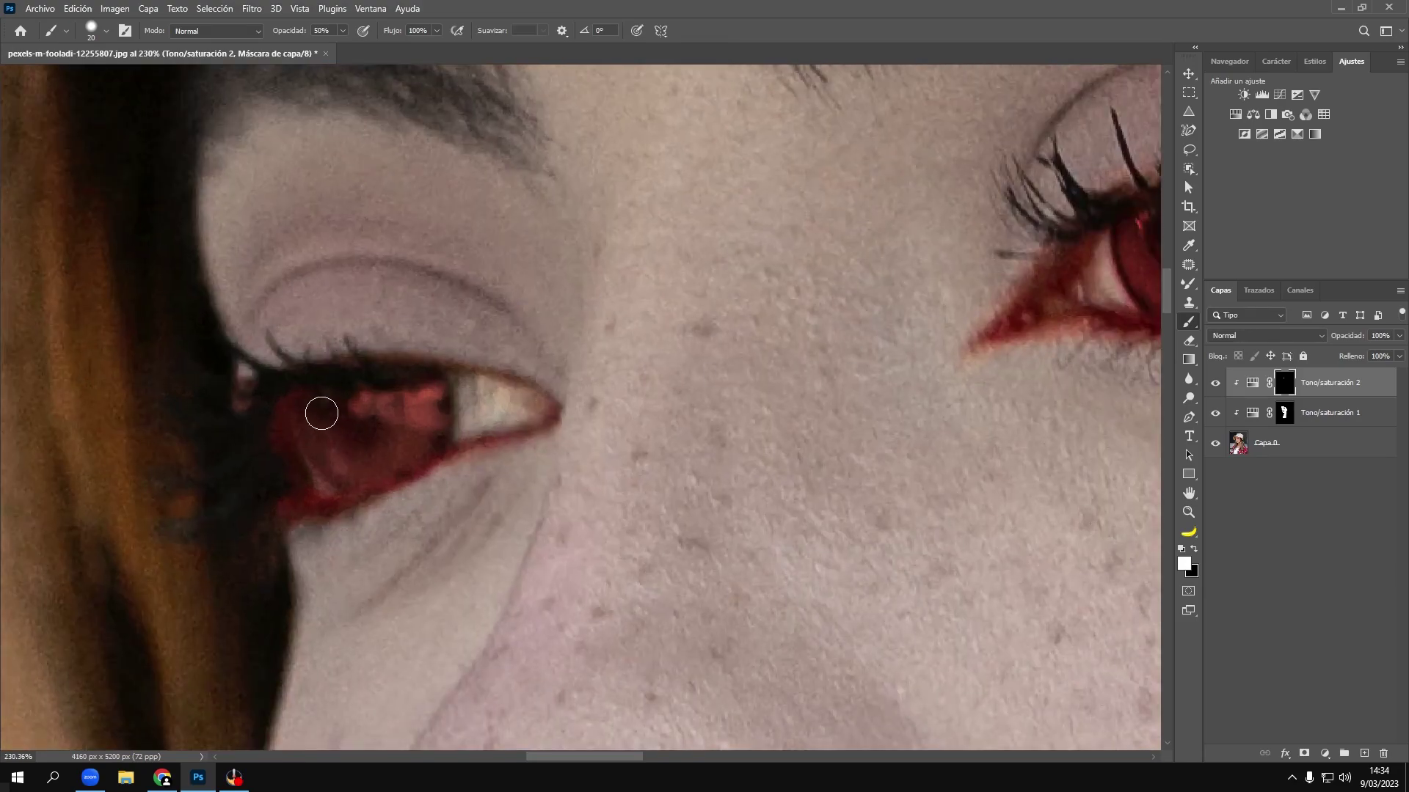
pyautogui.moveTo(316, 423)
pyautogui.mouseDown()
pyautogui.moveTo(362, 472)
pyautogui.moveTo(425, 403)
pyautogui.moveTo(415, 422)
pyautogui.moveTo(365, 394)
pyautogui.mouseUp()
# Step: Enlarge the brush to 57 px and brush a red tint over the lower lip
pyautogui.keyDown('alt'); pyautogui.scroll(-10, 413, 403); pyautogui.keyUp('alt')
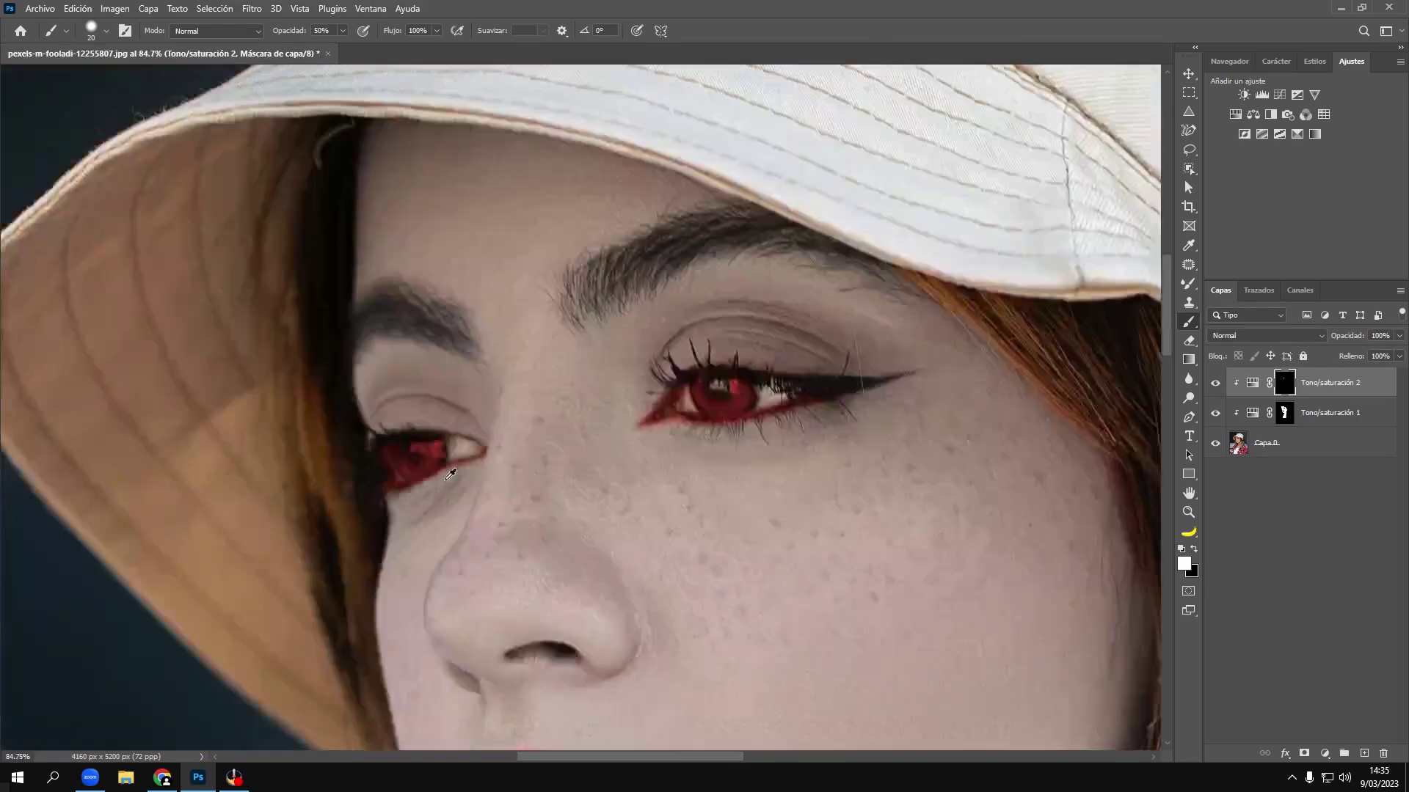
pyautogui.keyDown('alt'); pyautogui.scroll(-2, 422, 491); pyautogui.keyUp('alt')
pyautogui.keyDown('alt'); pyautogui.scroll(2, 513, 660); pyautogui.keyUp('alt')
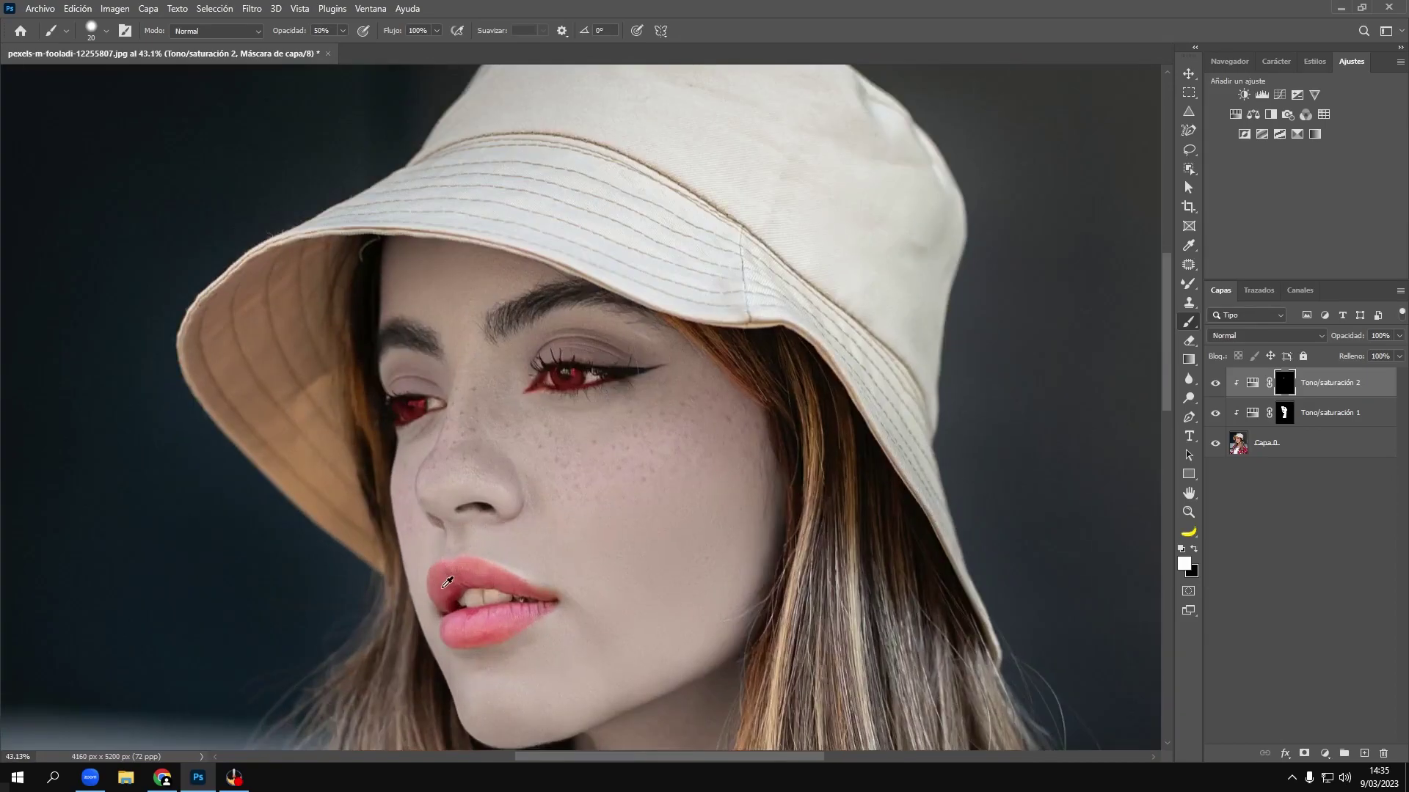
pyautogui.keyDown('alt'); pyautogui.scroll(2, 541, 679); pyautogui.keyUp('alt')
pyautogui.keyDown('alt'); pyautogui.scroll(2, 525, 672); pyautogui.keyUp('alt')
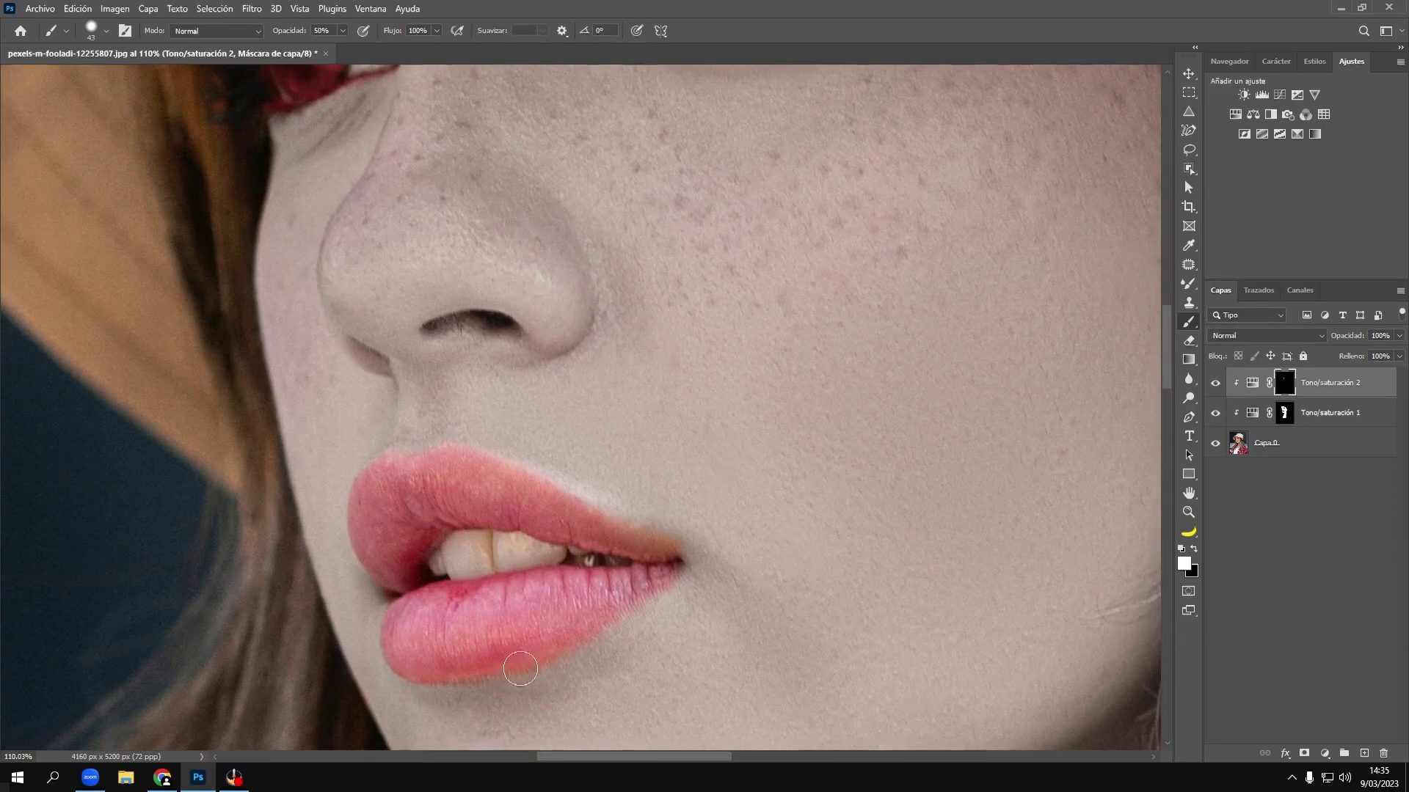
pyautogui.keyDown('alt'); pyautogui.scroll(2, 525, 672); pyautogui.keyUp('alt')
pyautogui.moveTo(530, 592); pyautogui.dragTo(505, 592)
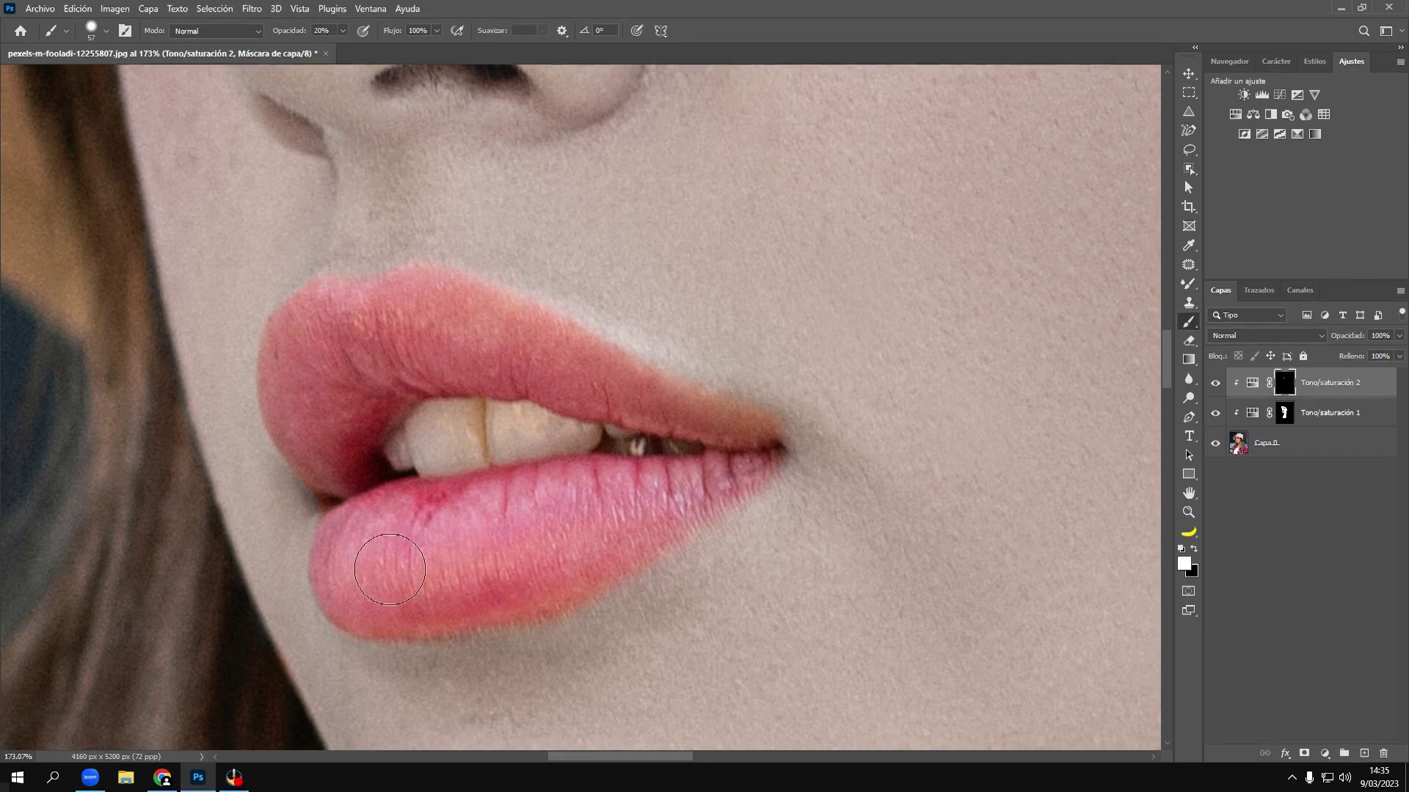
pyautogui.moveTo(389, 547)
pyautogui.mouseDown()
pyautogui.moveTo(352, 589)
pyautogui.moveTo(555, 497)
pyautogui.moveTo(428, 543)
pyautogui.moveTo(408, 310)
pyautogui.moveTo(571, 381)
pyautogui.moveTo(337, 430)
pyautogui.moveTo(488, 349)
pyautogui.moveTo(733, 433)
pyautogui.moveTo(590, 354)
pyautogui.mouseUp()
# Step: Tint the upper lip with a smaller brush and touch up the lower lip
pyautogui.keyDown('alt'); pyautogui.rightClick(488, 348); pyautogui.keyUp('alt')
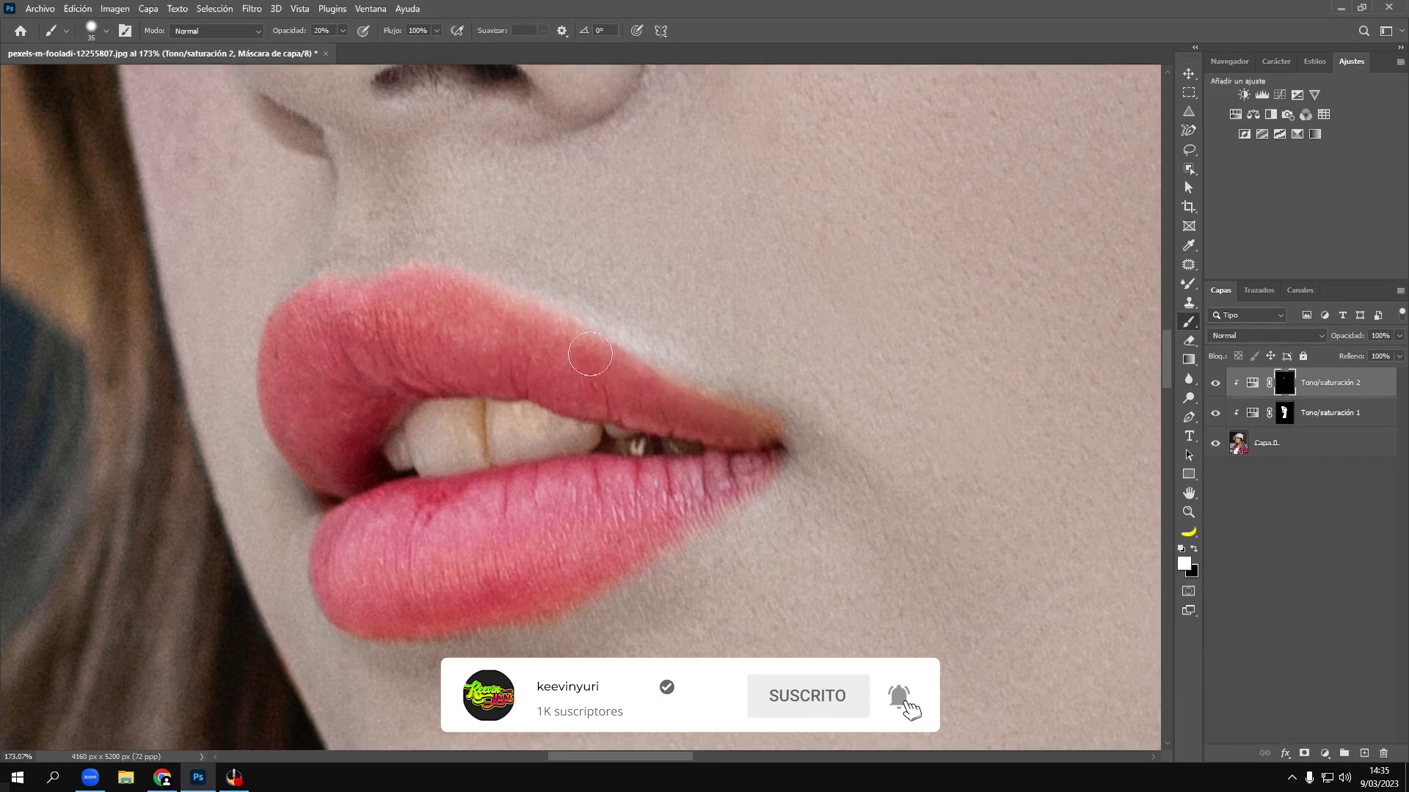
pyautogui.moveTo(629, 551); pyautogui.dragTo(704, 469)
pyautogui.scroll(-4, 541, 494)
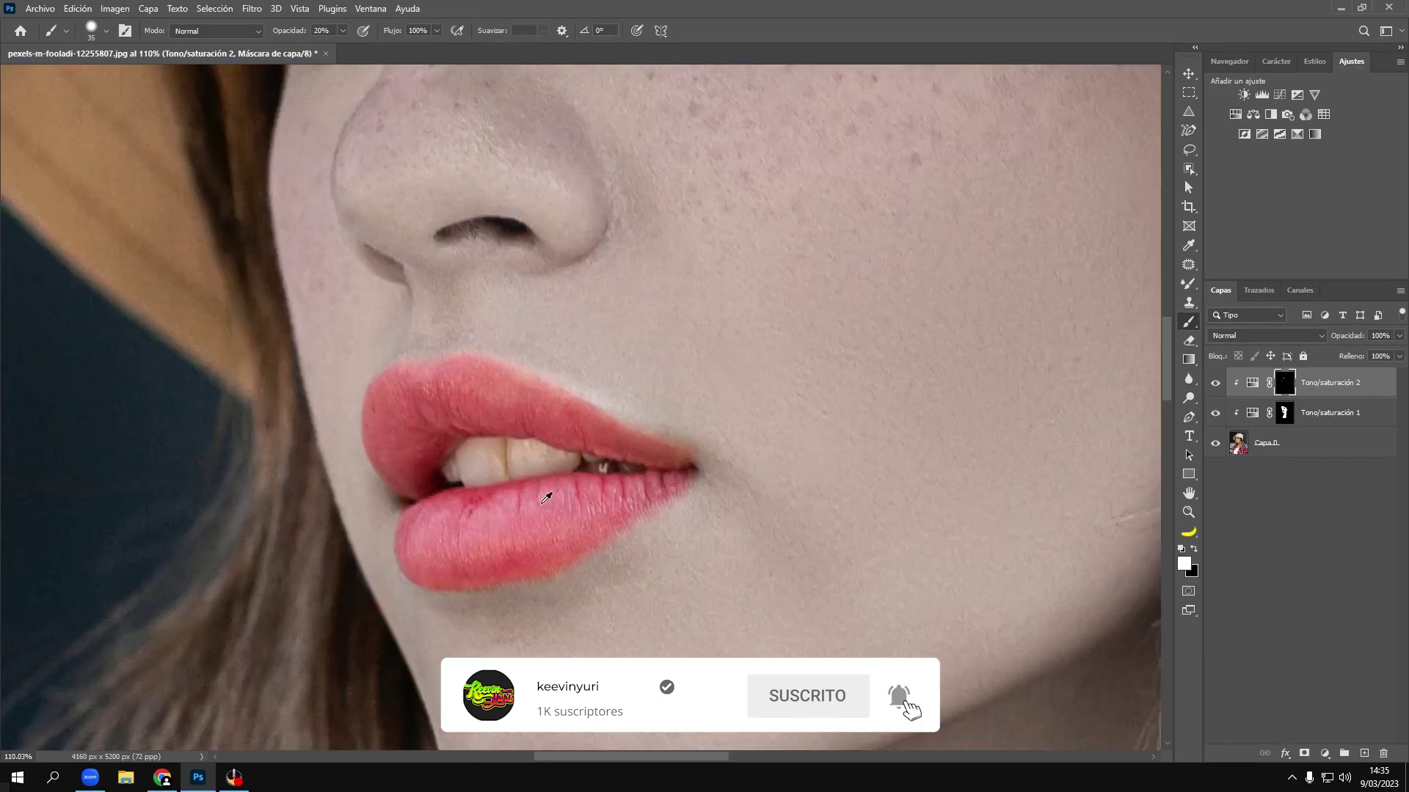
pyautogui.scroll(-4, 625, 374)
pyautogui.scroll(-2, 560, 465)
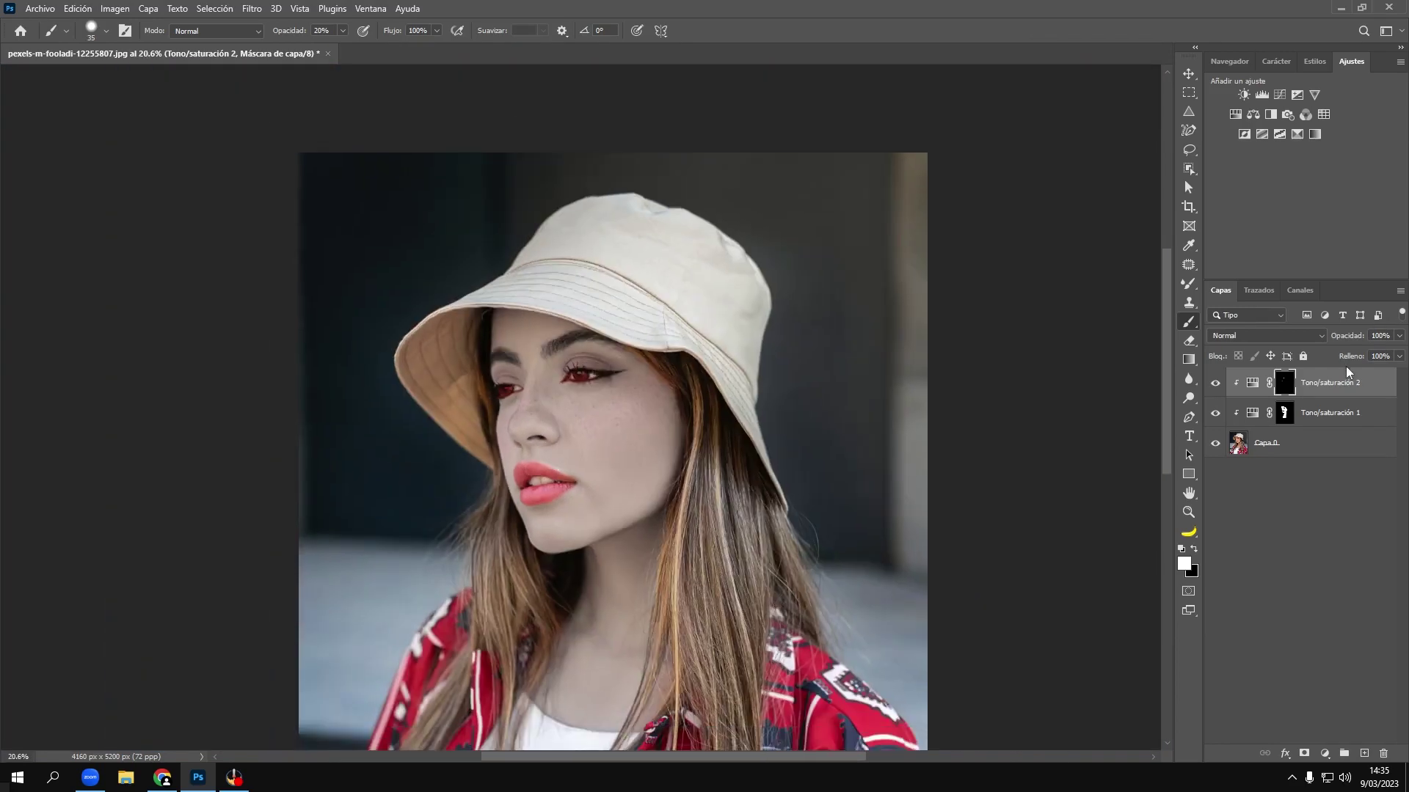
# Step: Split the Underlying Layer Blend If black slider to 0/94 on Tono/saturación 2
pyautogui.rightClick(1332, 386)
pyautogui.click(1291, 155)
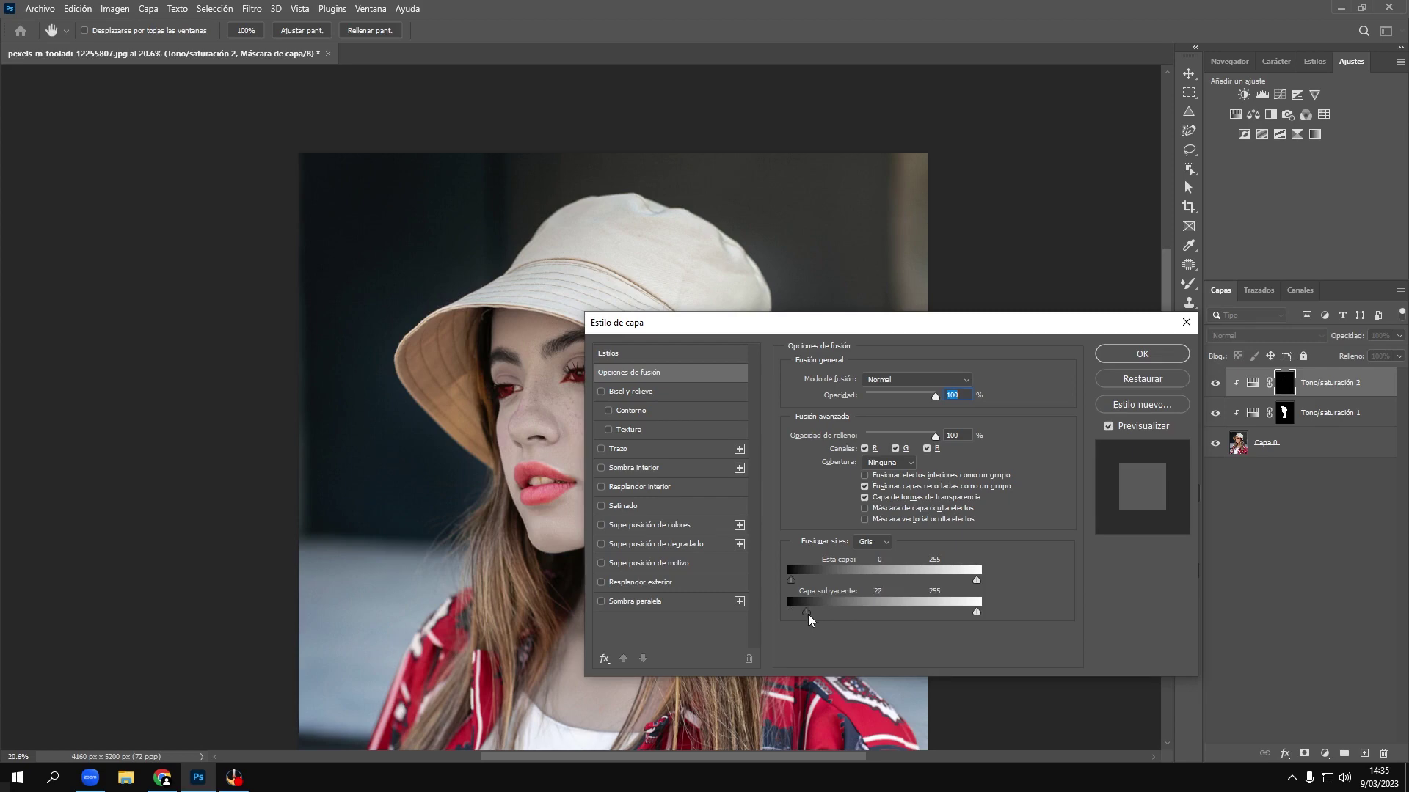
pyautogui.moveTo(791, 612); pyautogui.dragTo(860, 623)
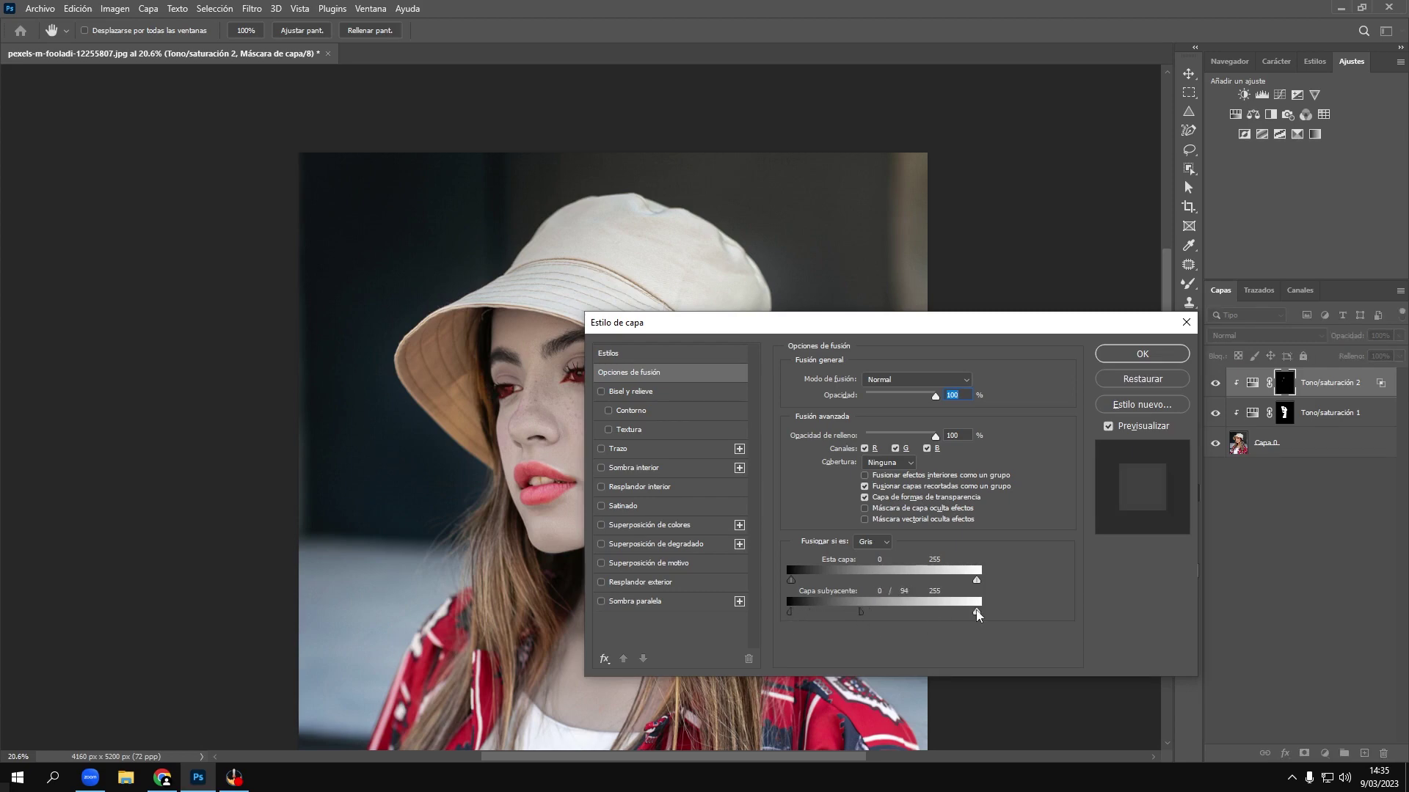
pyautogui.click(1142, 354)
# Step: Paint black over the left-hand iris to reduce its red, then fit the photo on screen
pyautogui.scroll(2, 444, 407)
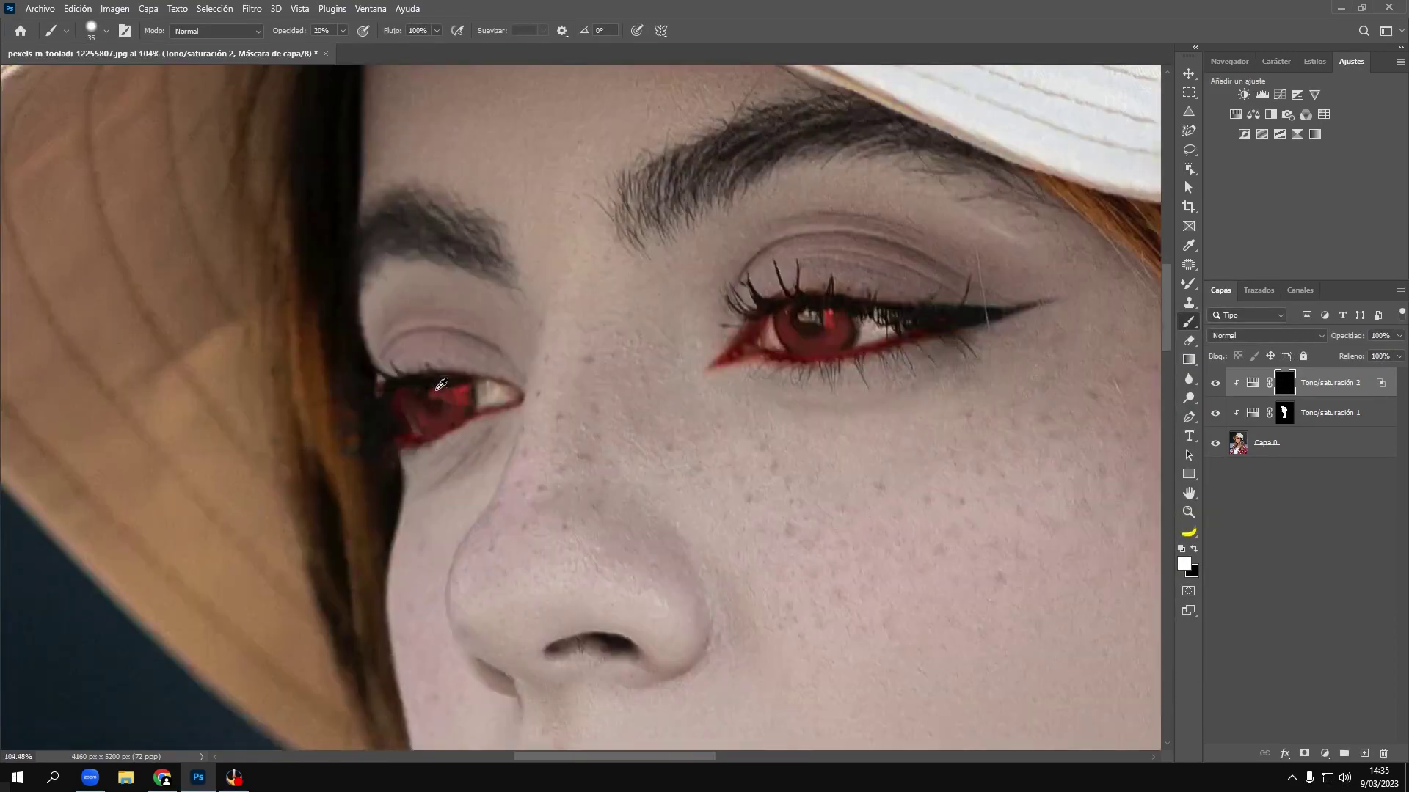
pyautogui.scroll(2, 444, 400)
pyautogui.scroll(2, 450, 368)
pyautogui.click(1193, 549)
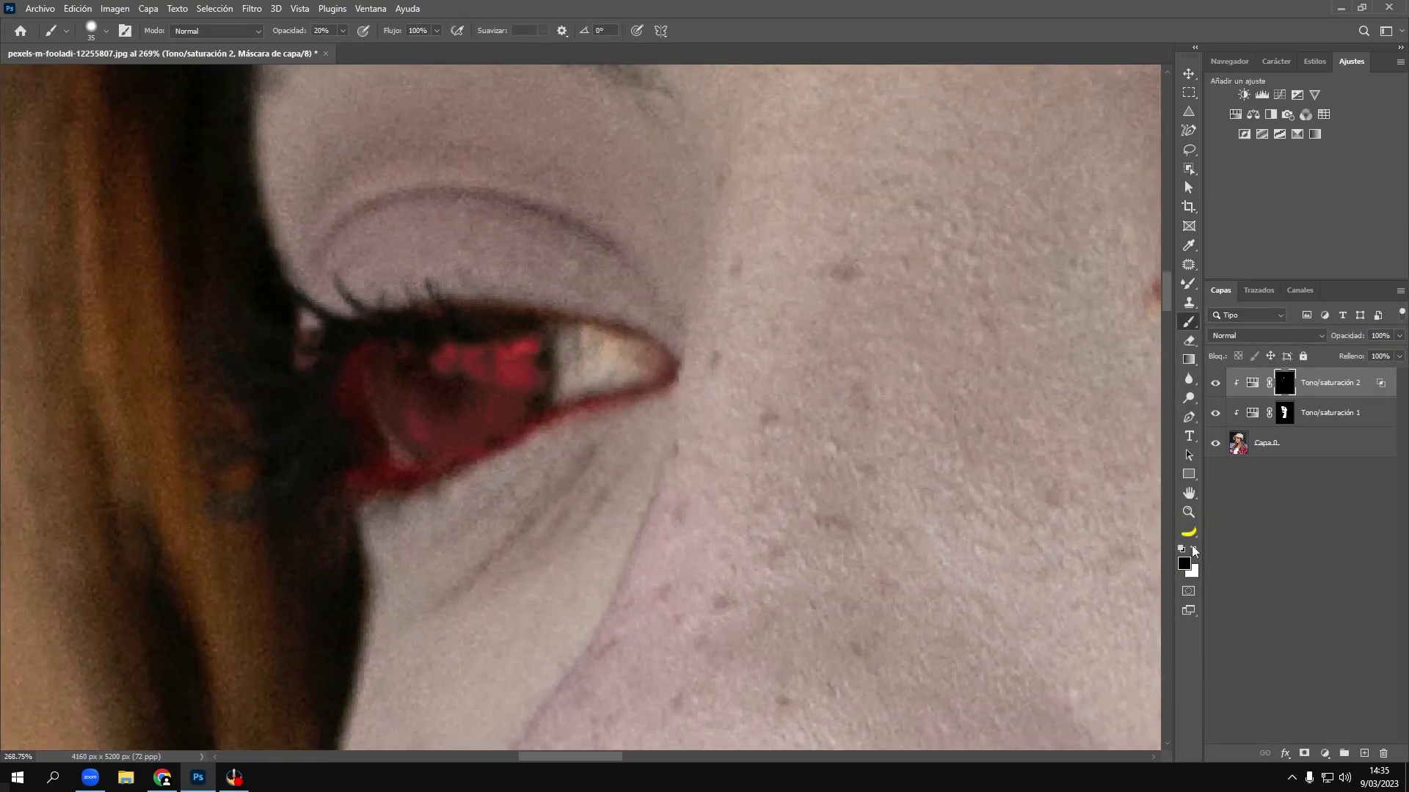
pyautogui.moveTo(450, 384); pyautogui.dragTo(436, 377)
pyautogui.scroll(-2, 514, 461)
pyautogui.hotkey('ctrl', '0')
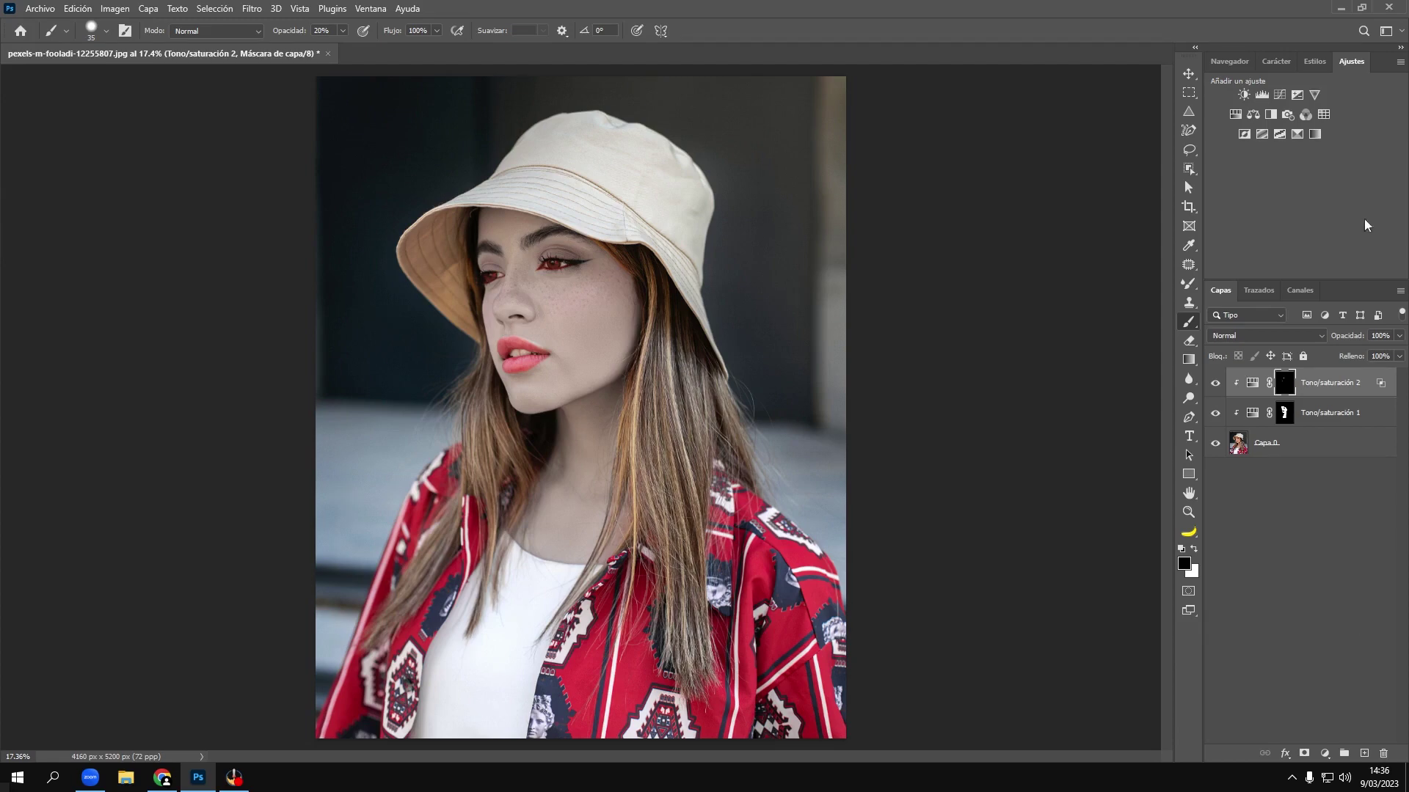
# Step: Add an Exposure layer on top with exposure +0.35 and gamma 0.85
pyautogui.click(1297, 95)
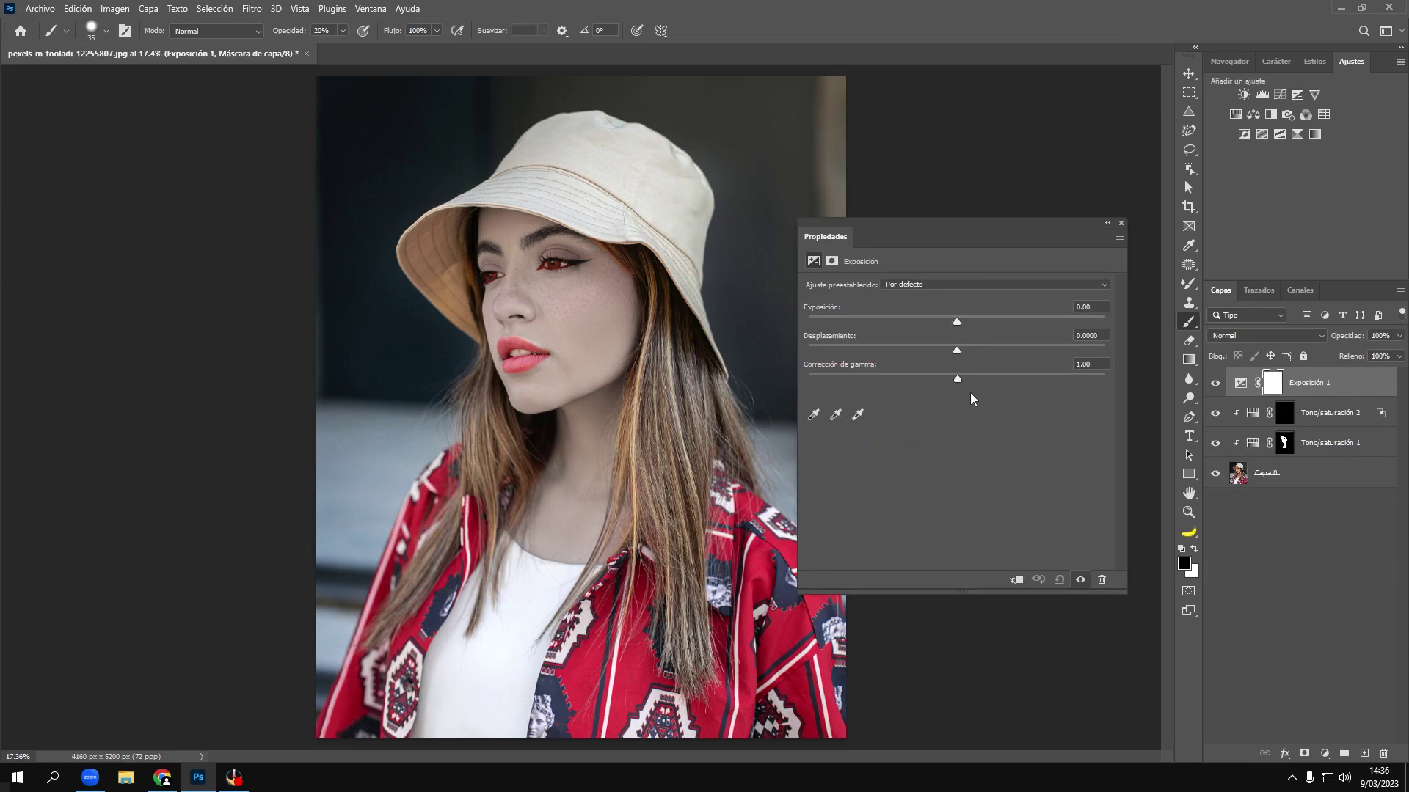
pyautogui.moveTo(957, 323); pyautogui.dragTo(963, 322)
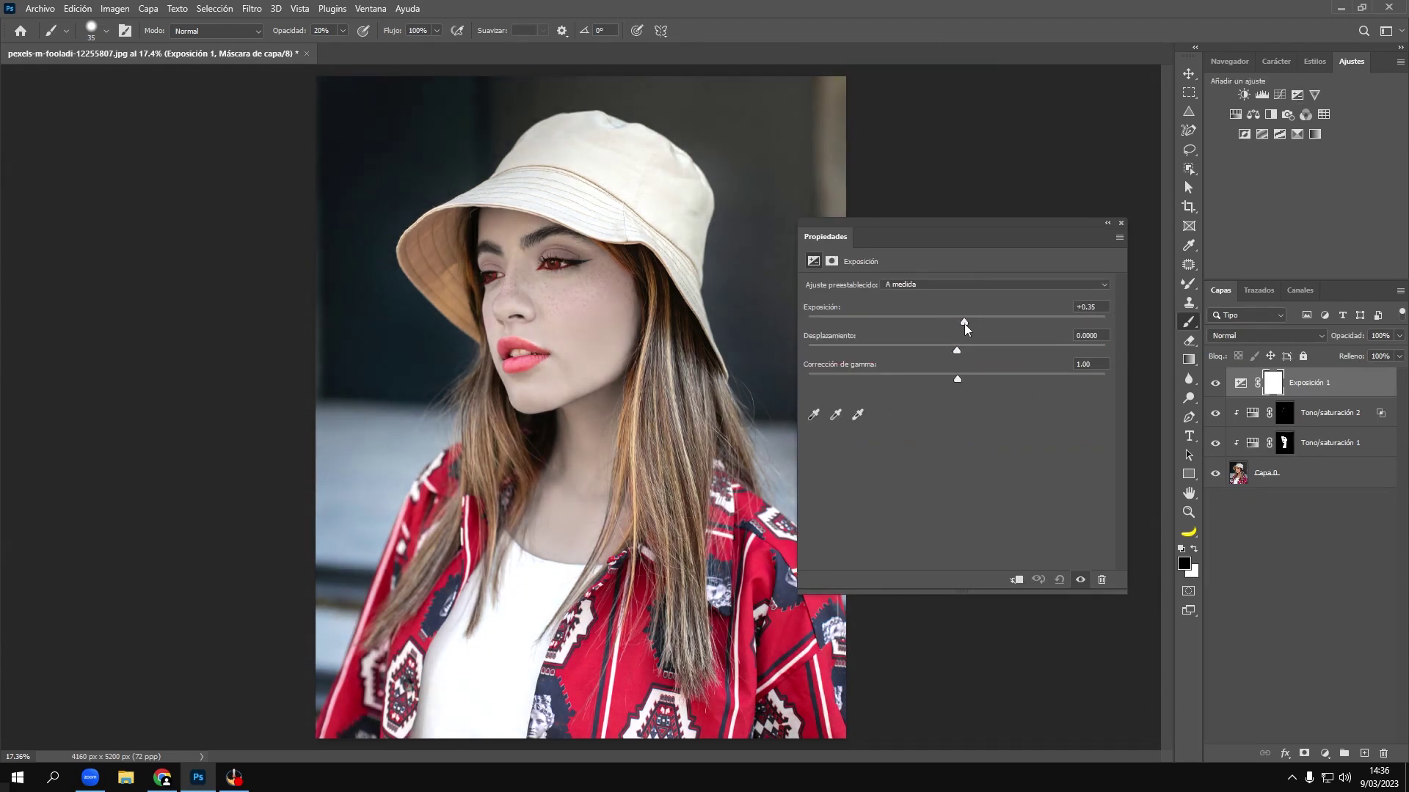
pyautogui.moveTo(950, 380); pyautogui.dragTo(968, 376)
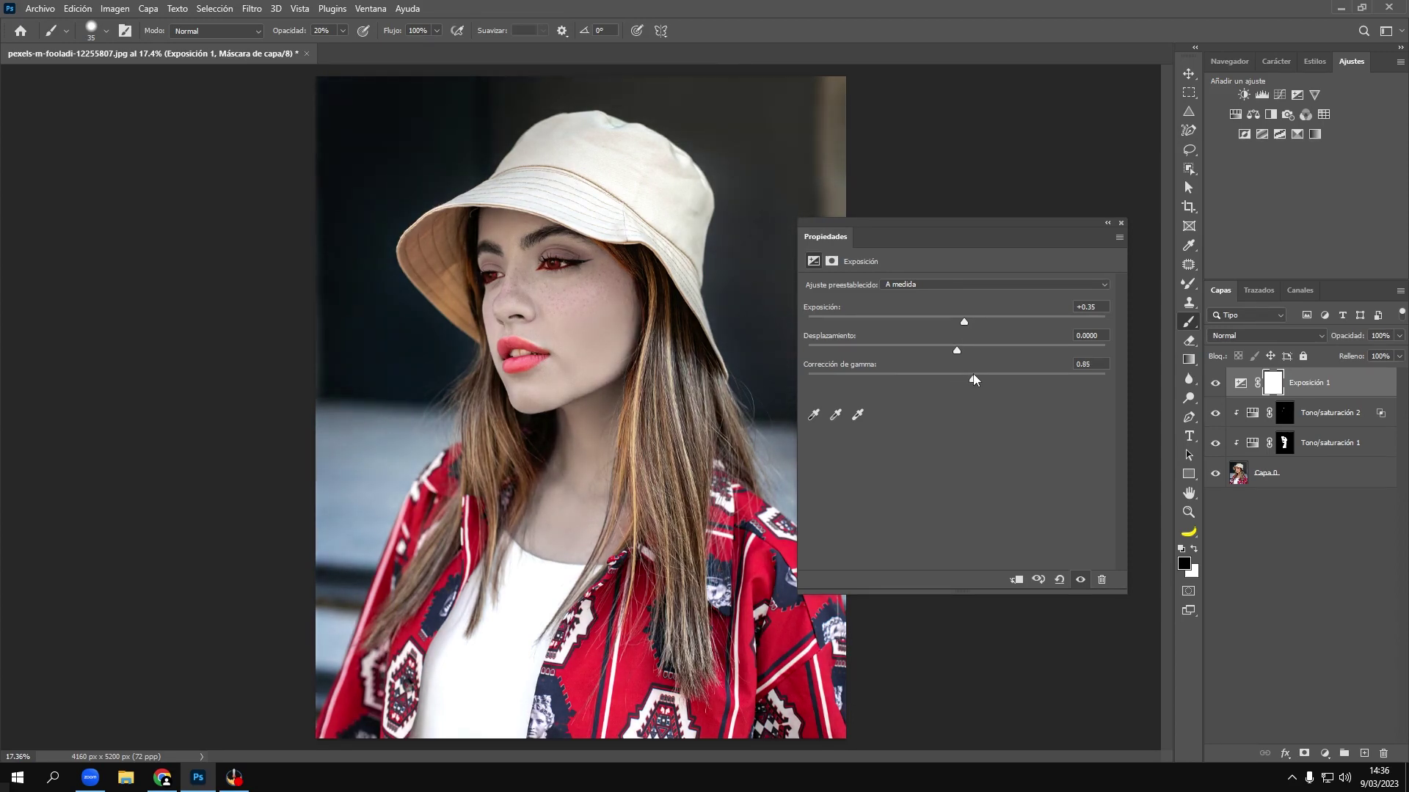
pyautogui.click(1120, 223)
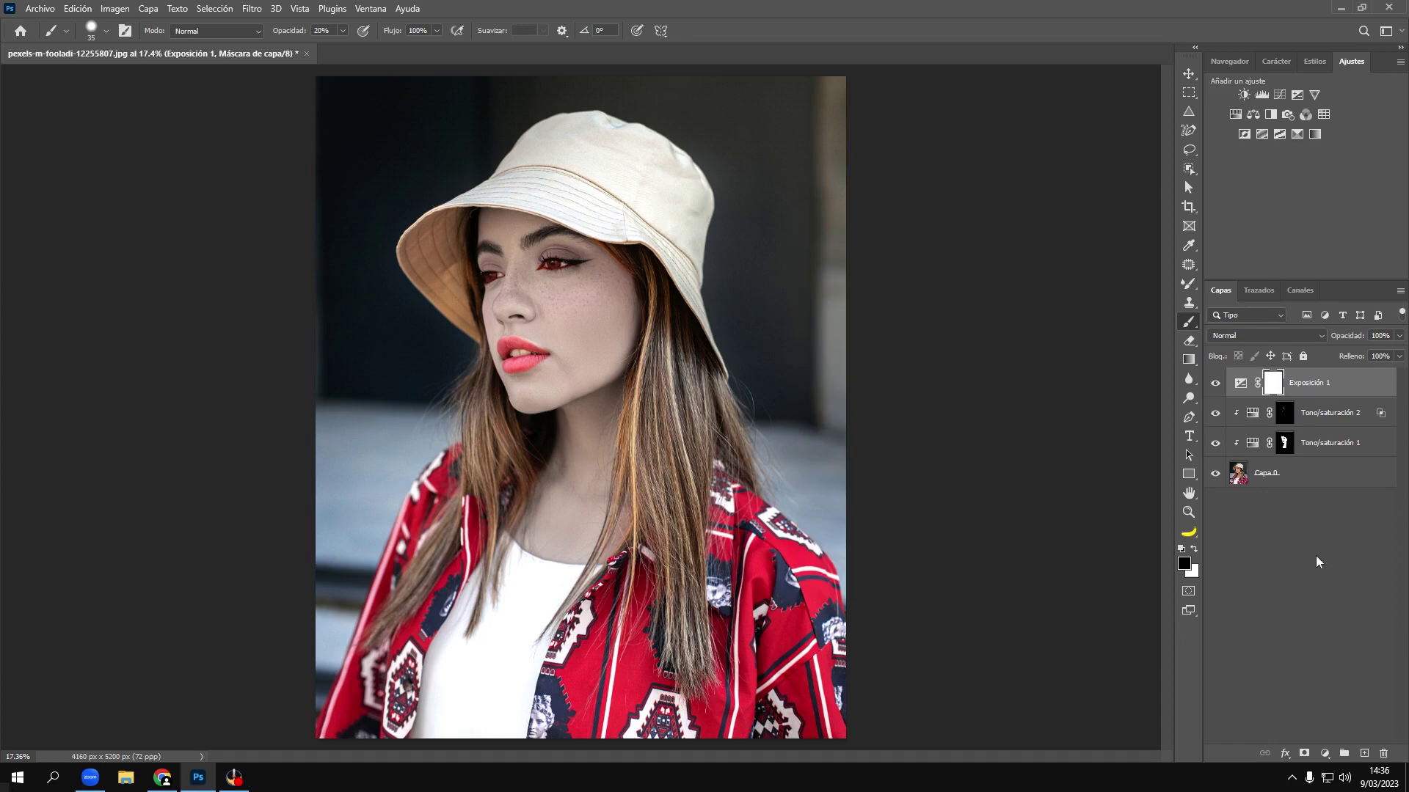
# Step: Group the layers from Capa 0 to the top layer into a group named 'Foto'
pyautogui.click(1303, 485)
pyautogui.keyDown('shift'); pyautogui.click(1290, 375); pyautogui.keyUp('shift')
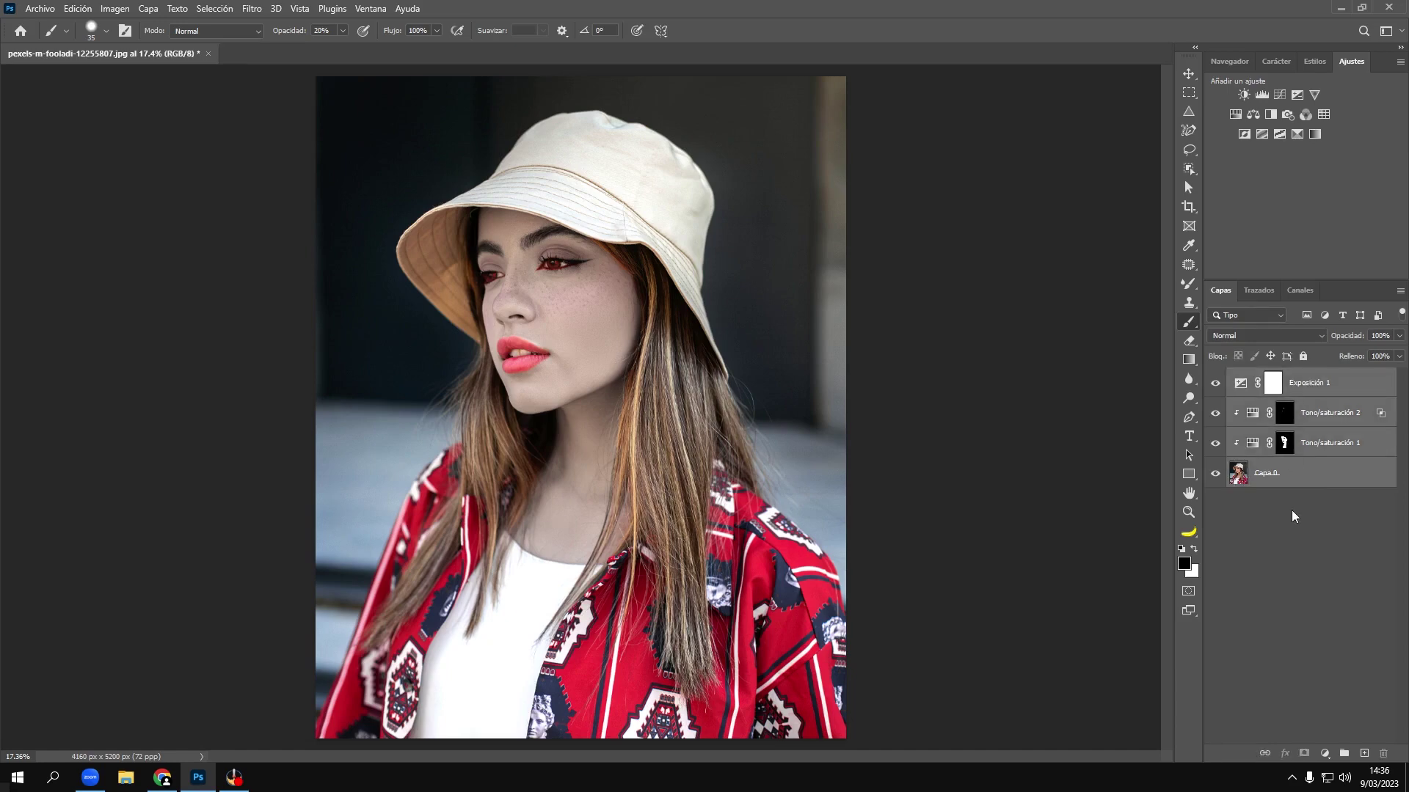
pyautogui.hotkey('ctrl', 'g')
pyautogui.doubleClick(1271, 377)
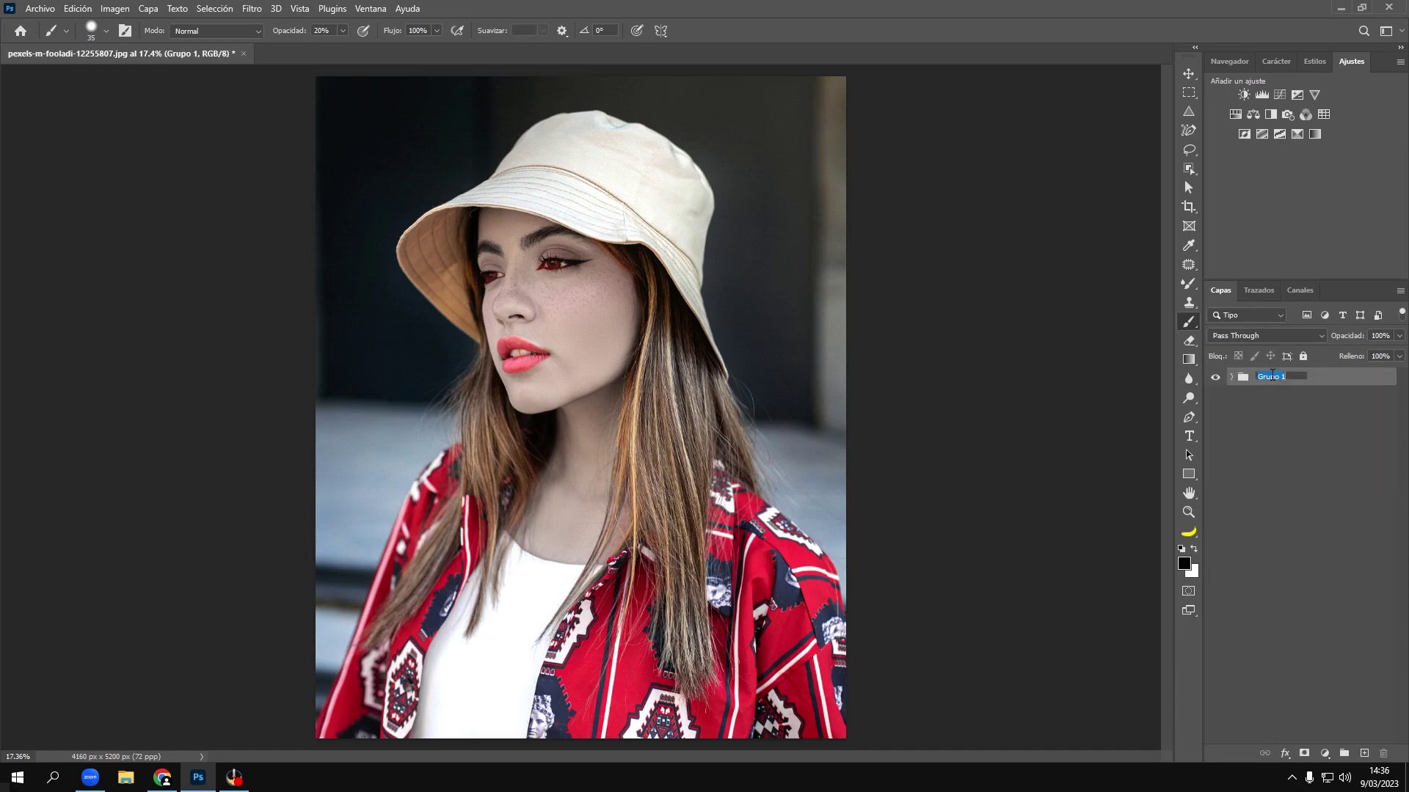
pyautogui.write('Foto')
pyautogui.click(1292, 446)
# Step: Stamp a merged copy, Capa 1, above Foto and convert it to a smart object
pyautogui.click(1288, 383)
pyautogui.hotkey('ctrl', 'shift', 'alt', 'e')
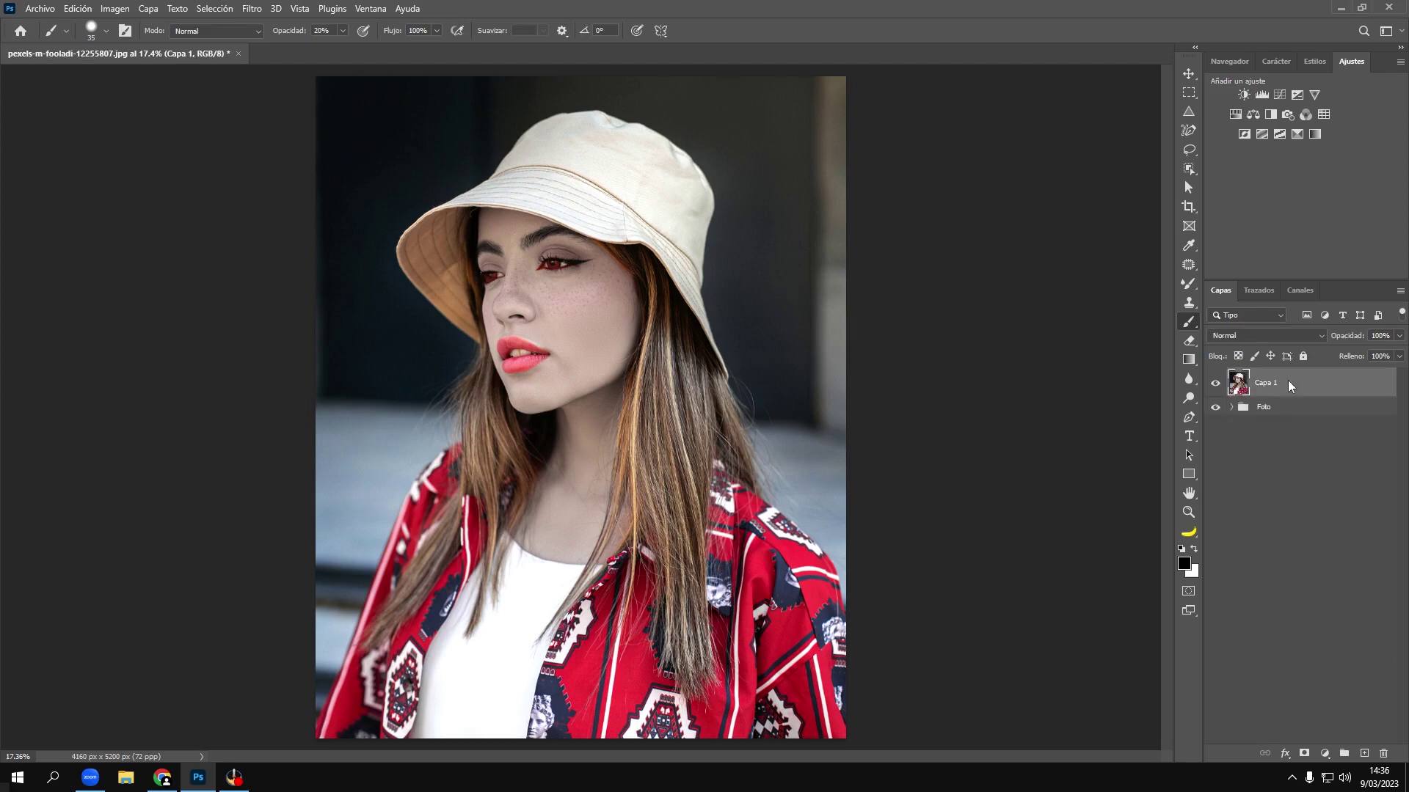
pyautogui.rightClick(1288, 382)
pyautogui.click(1204, 349)
# Step: Apply the Camera Raw filter with temperature −10, exposure −0.20 and contrast +10
pyautogui.click(251, 8)
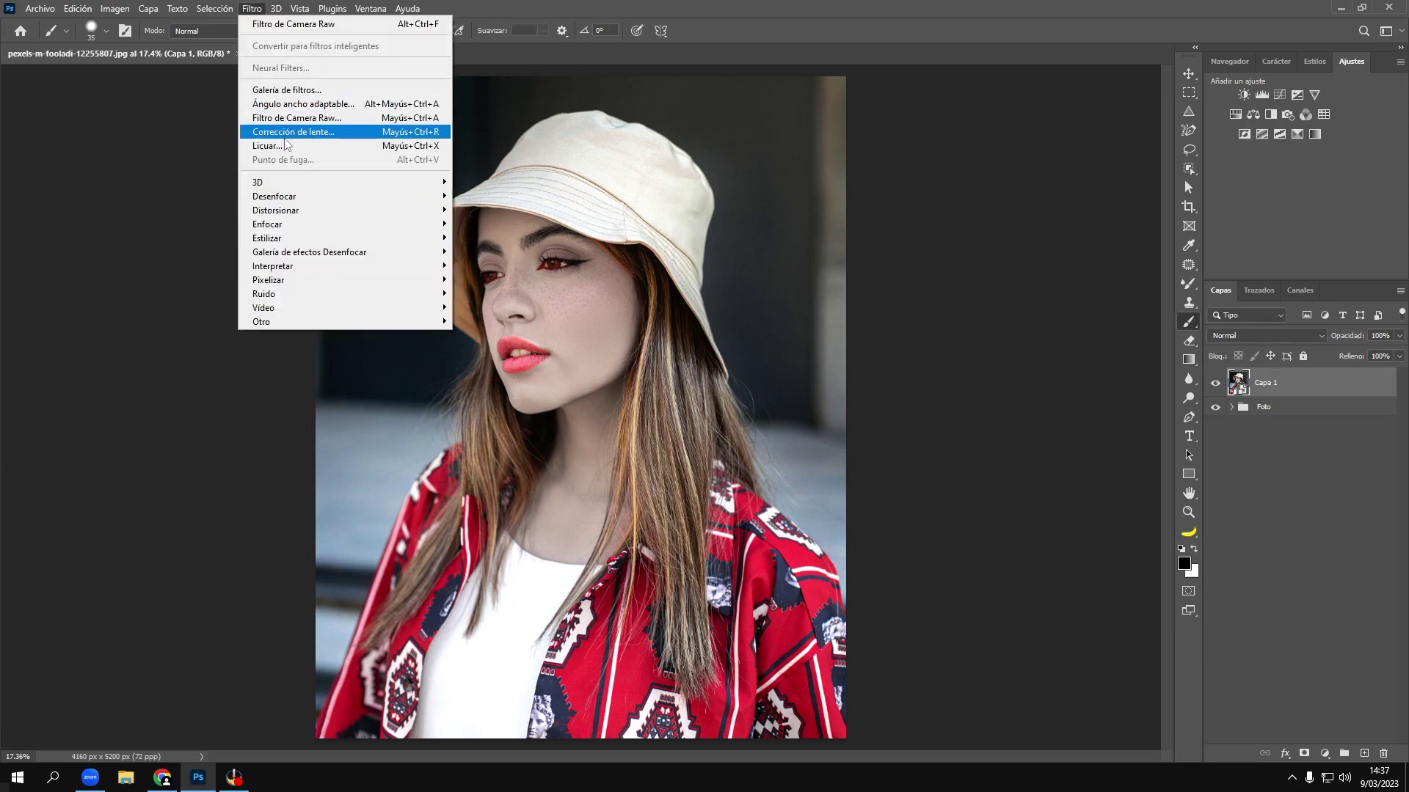
pyautogui.click(293, 117)
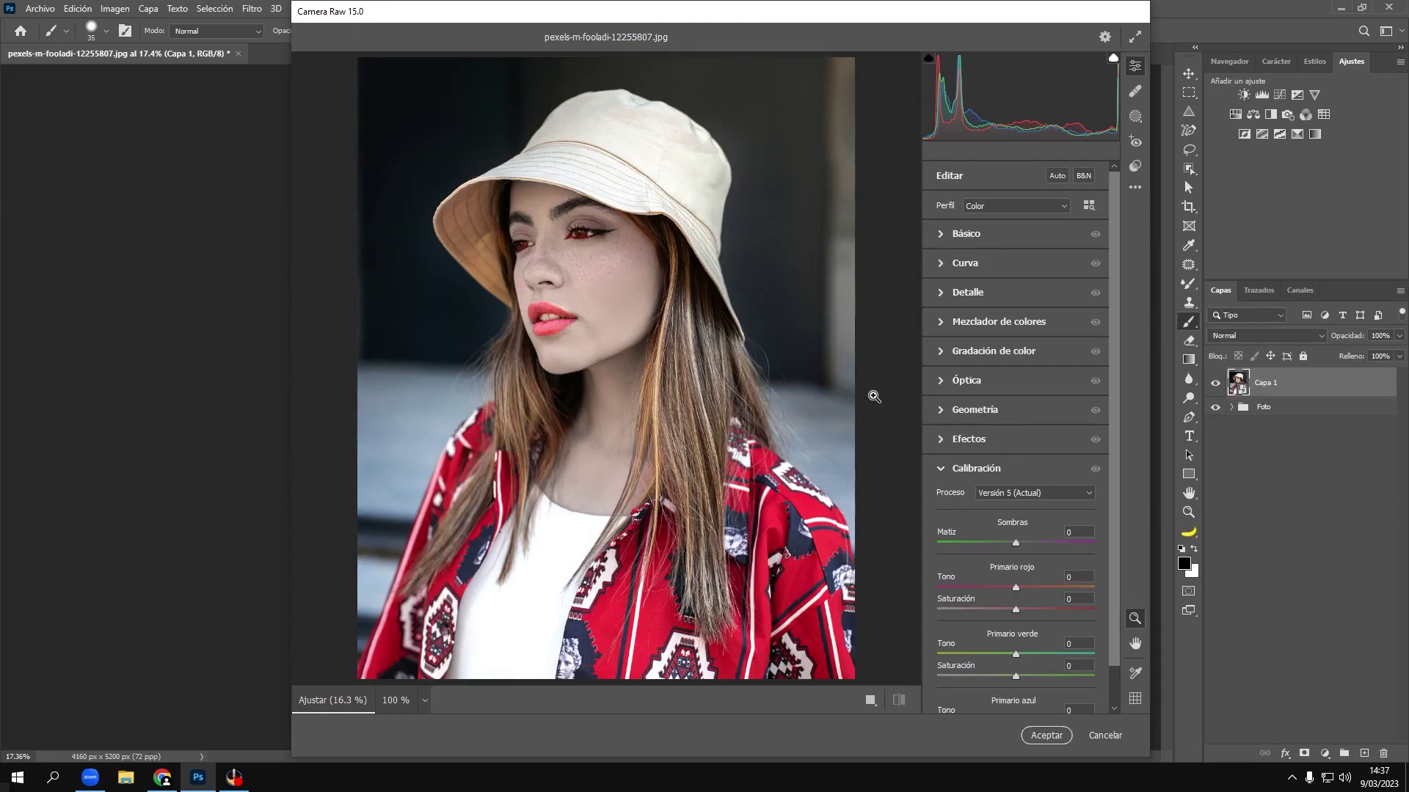
pyautogui.click(948, 235)
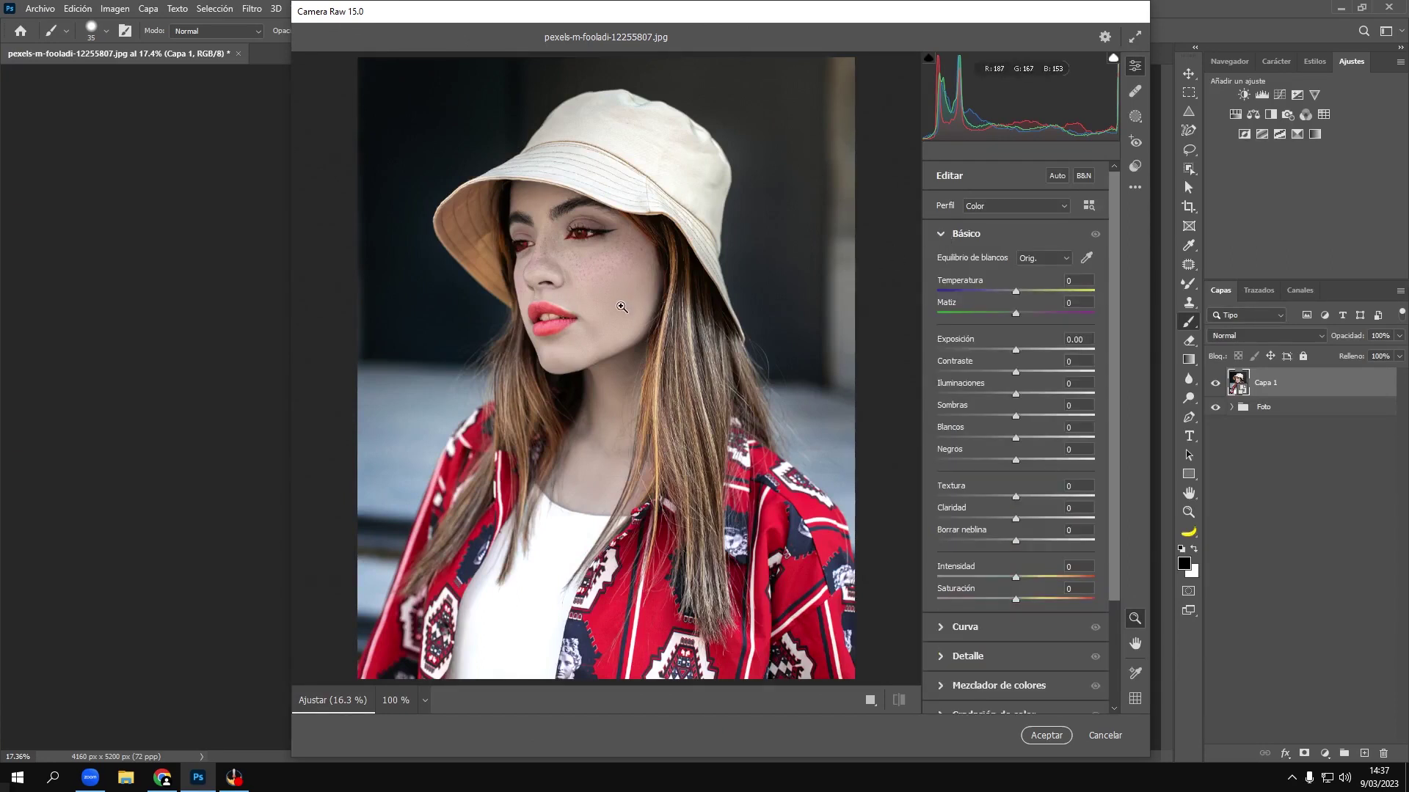
pyautogui.click(1075, 280)
pyautogui.write('10')
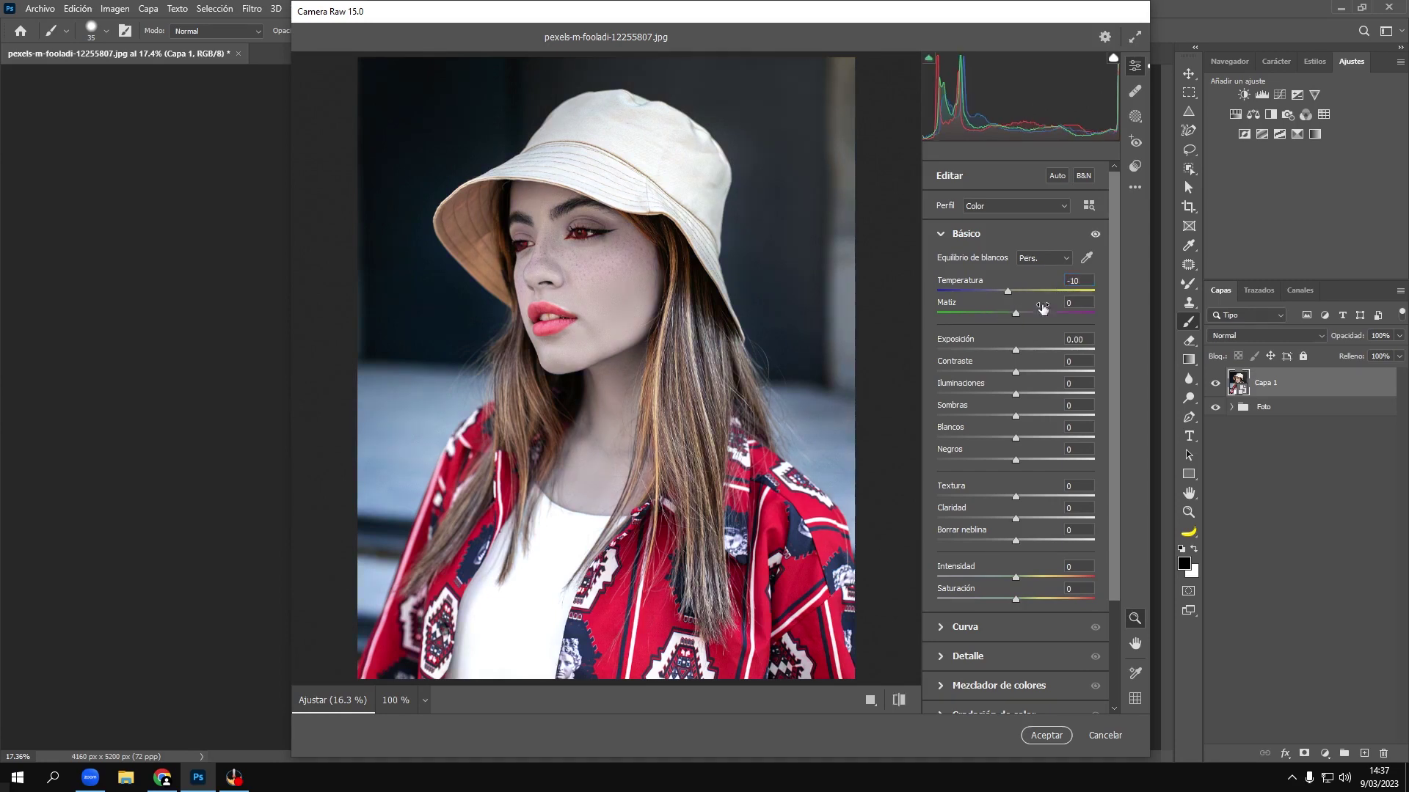
pyautogui.click(1063, 342)
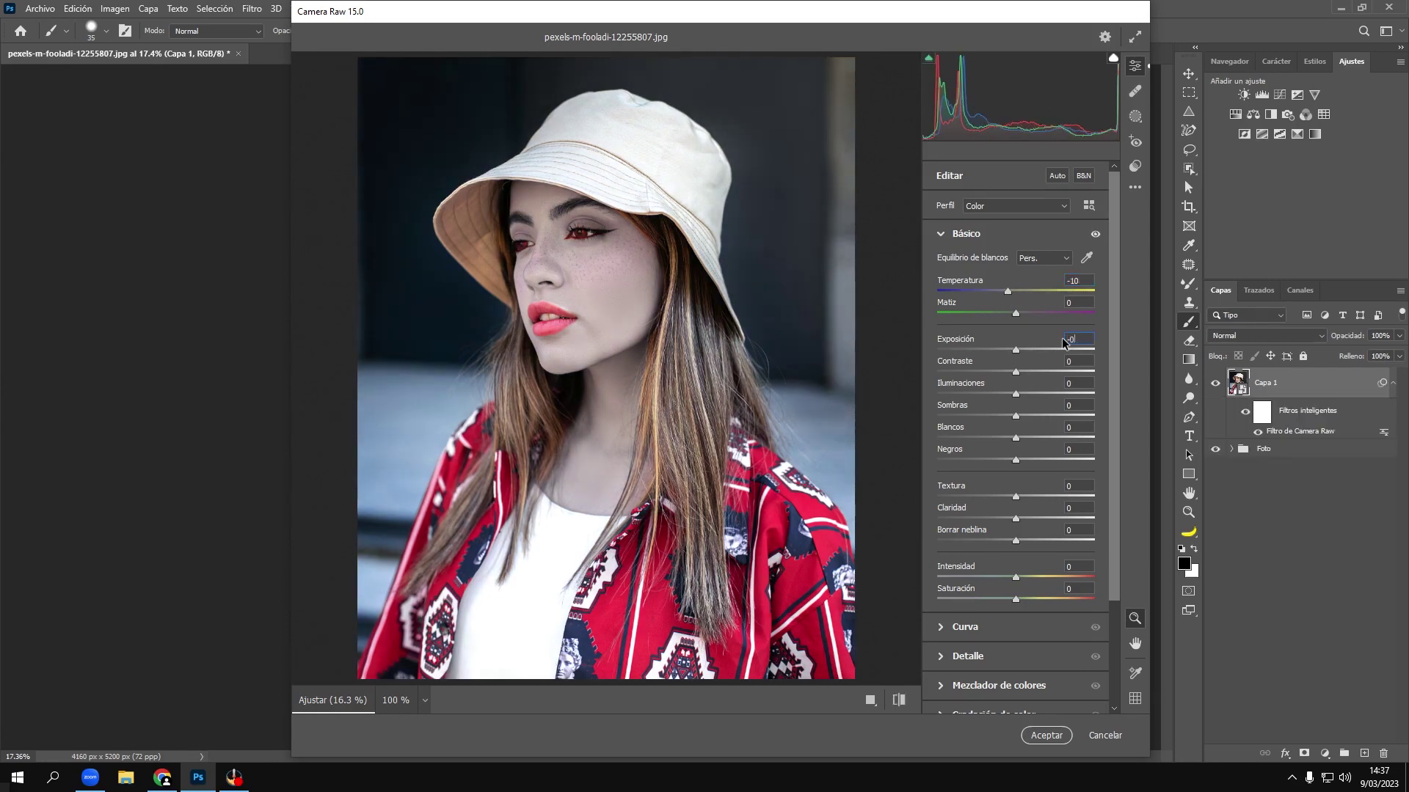
pyautogui.write('.20')
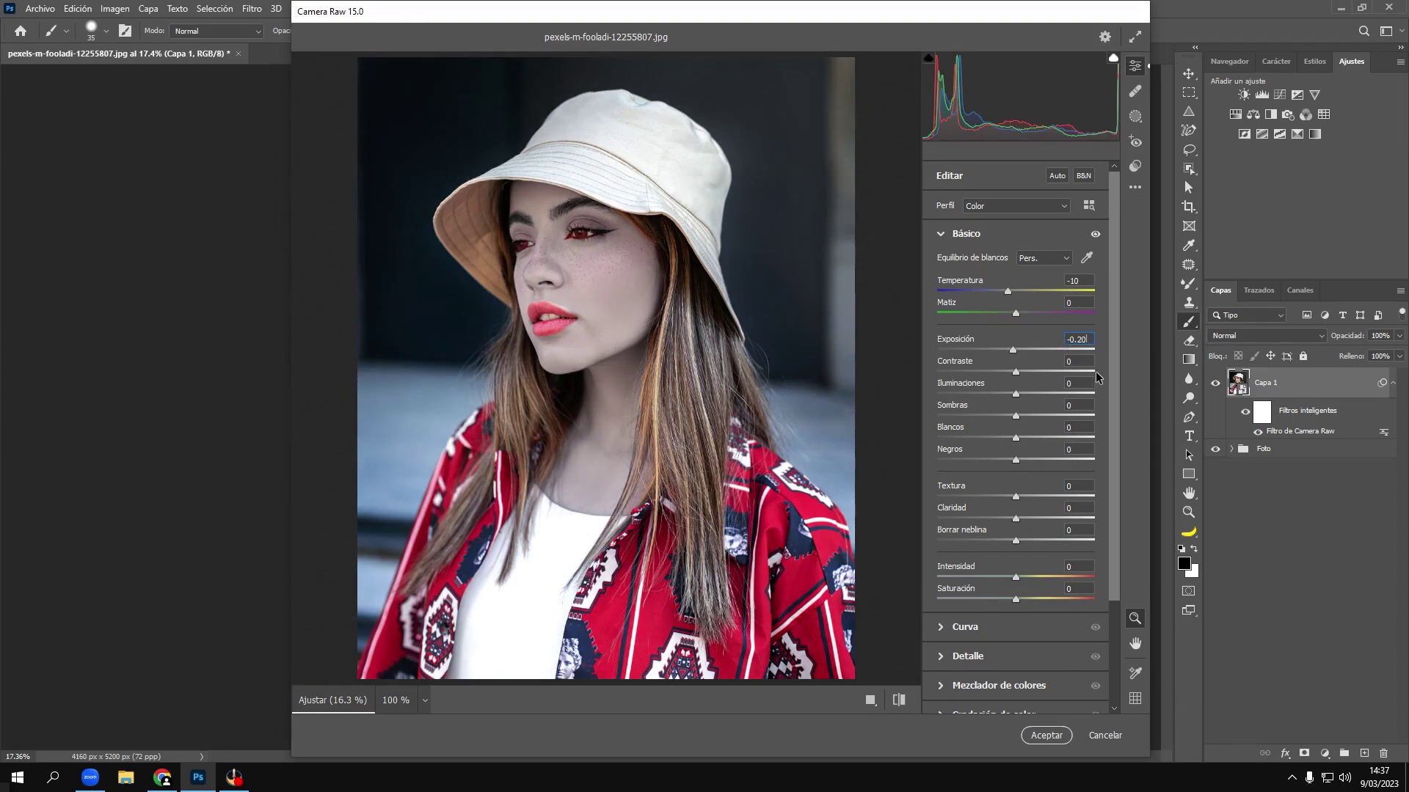
pyautogui.click(1075, 361)
pyautogui.write('10')
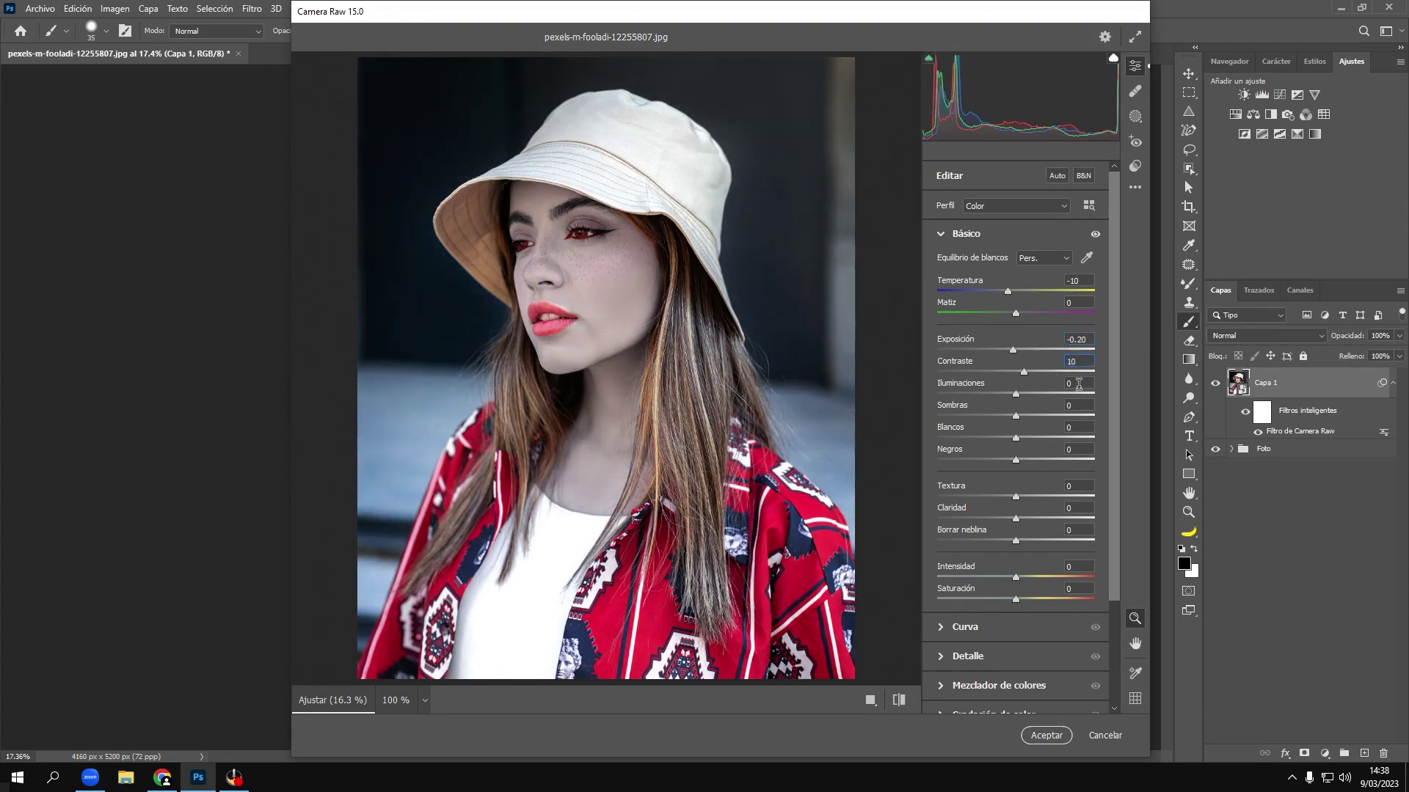
# Step: Set highlights +15, shadows +10, whites +15 and blacks −25 in Camera Raw Basic
pyautogui.click(1069, 383)
pyautogui.write('15')
pyautogui.click(1064, 405)
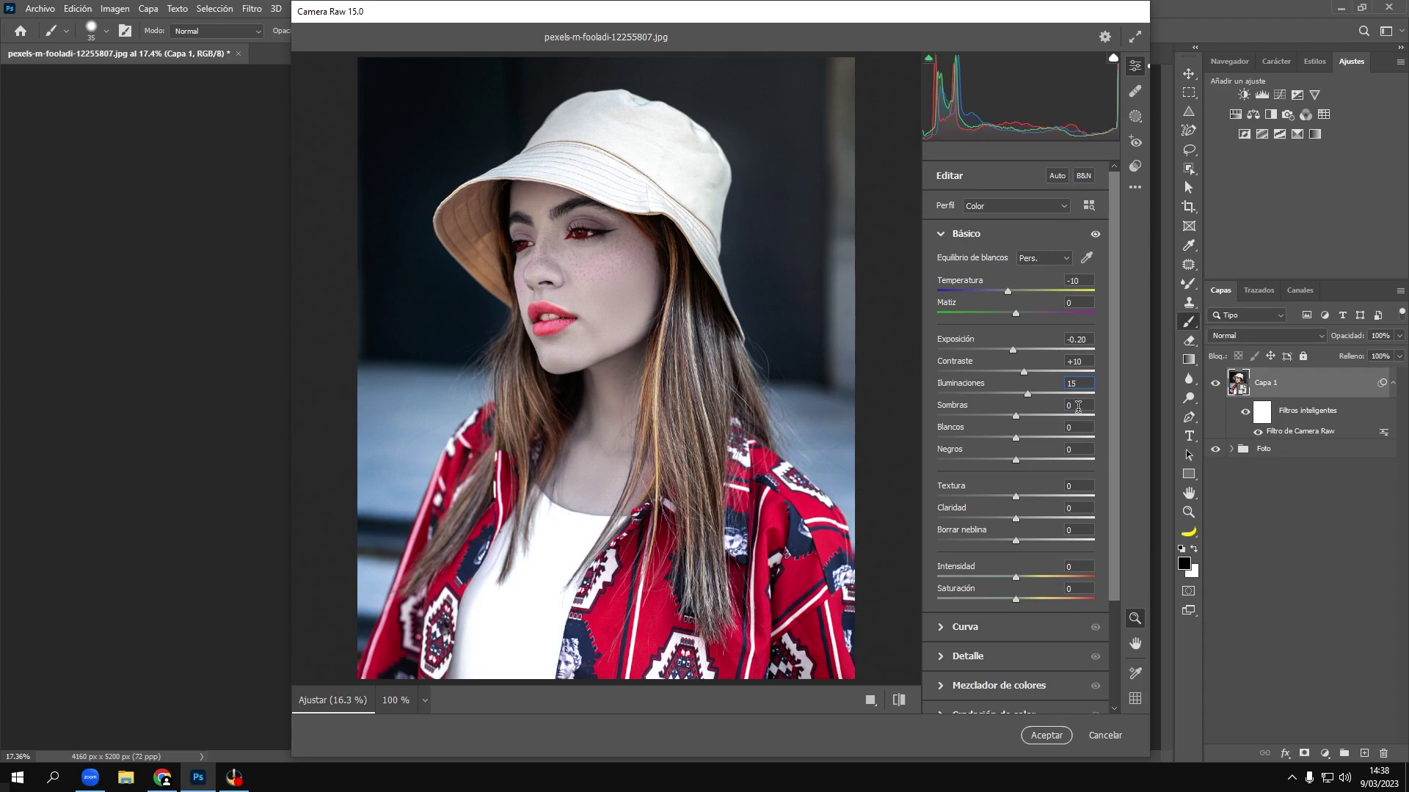
pyautogui.write('10')
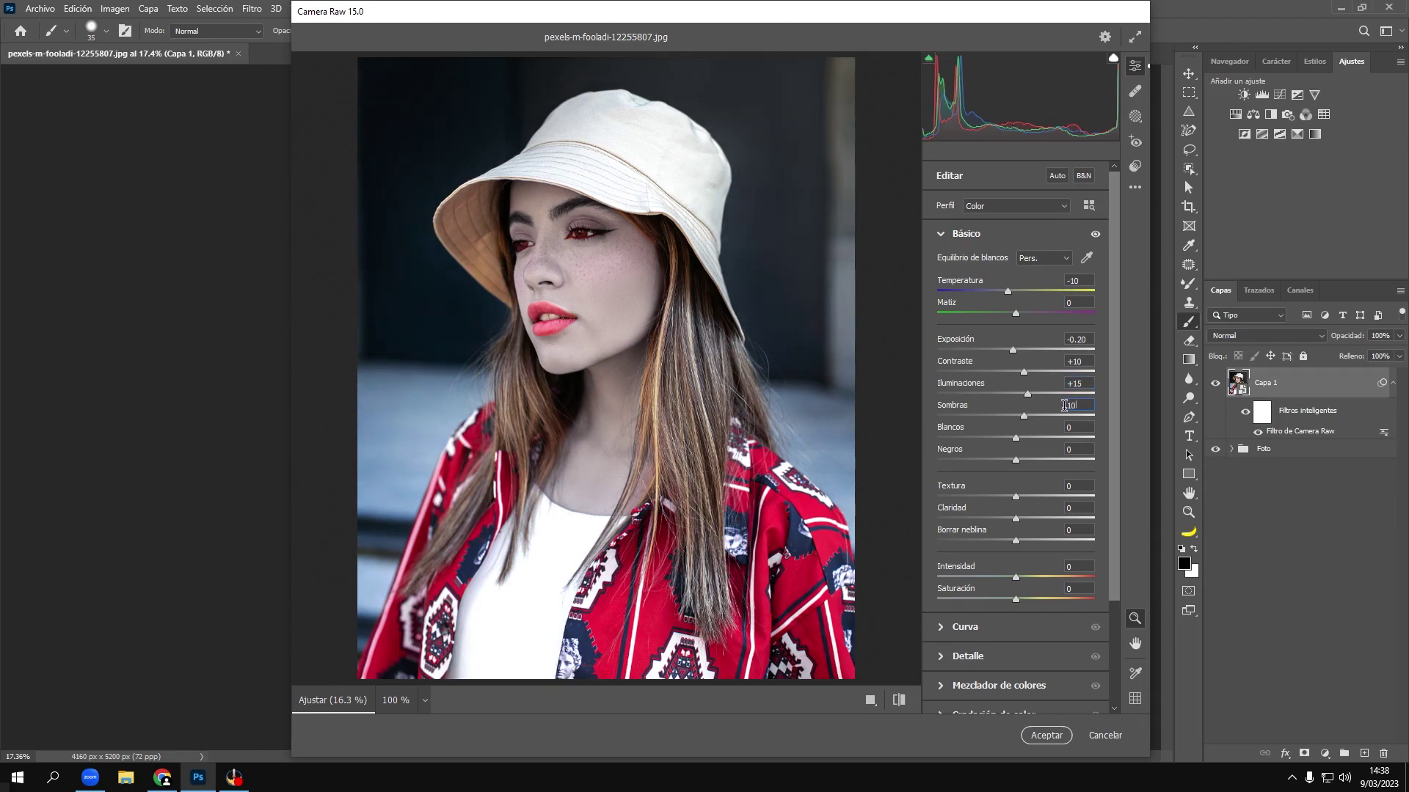
pyautogui.press('Tab')
pyautogui.click(1066, 449)
pyautogui.write('-25')
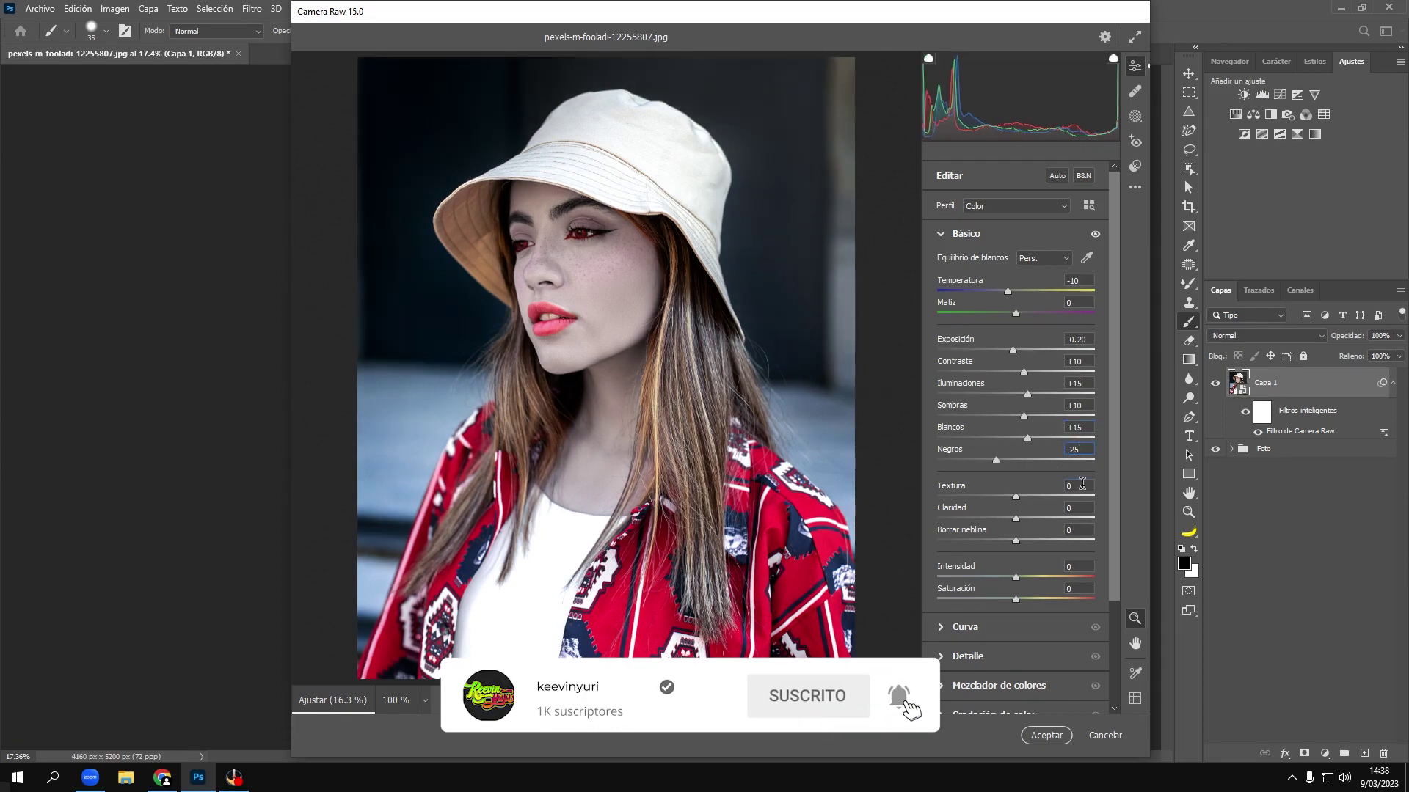
pyautogui.click(940, 240)
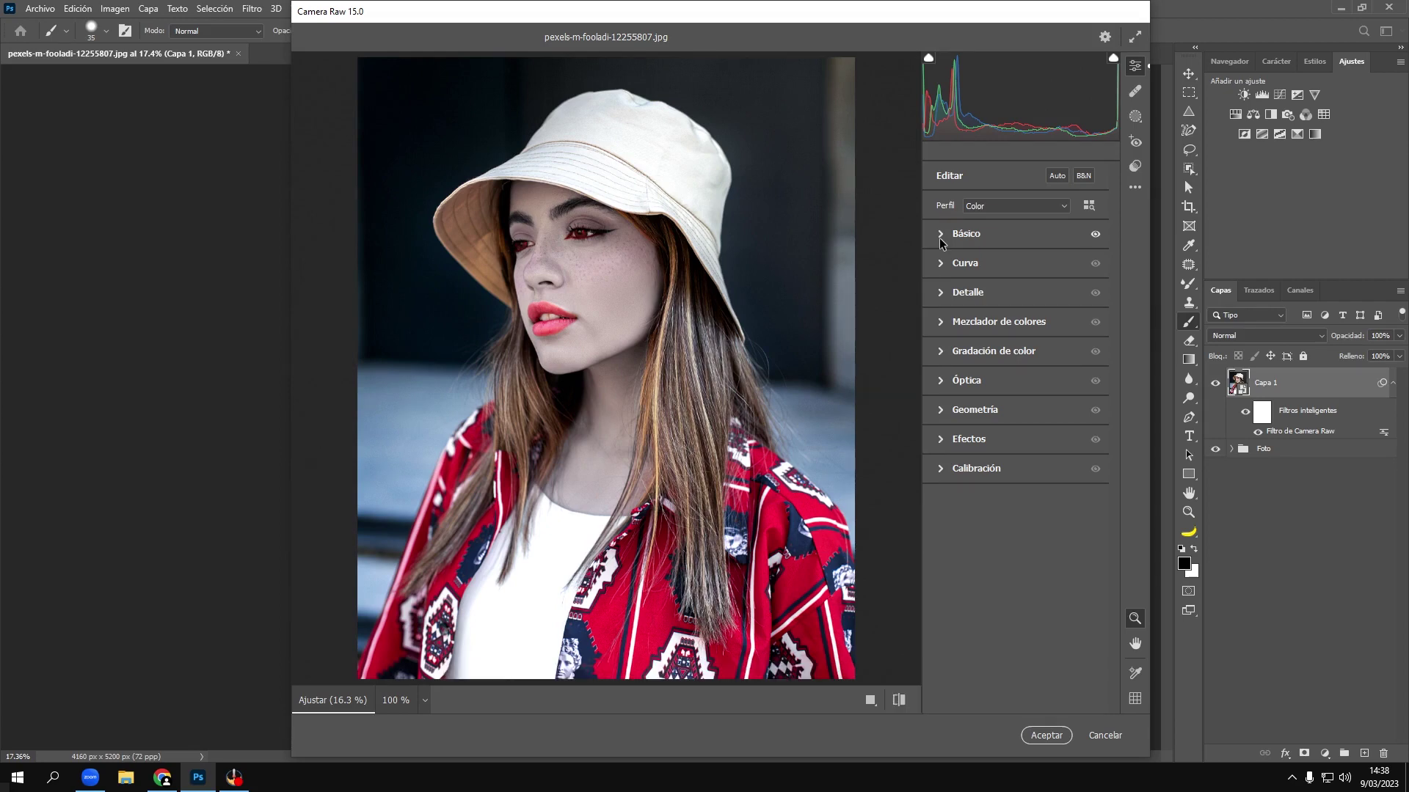
# Step: Set colour-mixer luminance to reds −10, oranges +5 and yellows +5
pyautogui.click(943, 323)
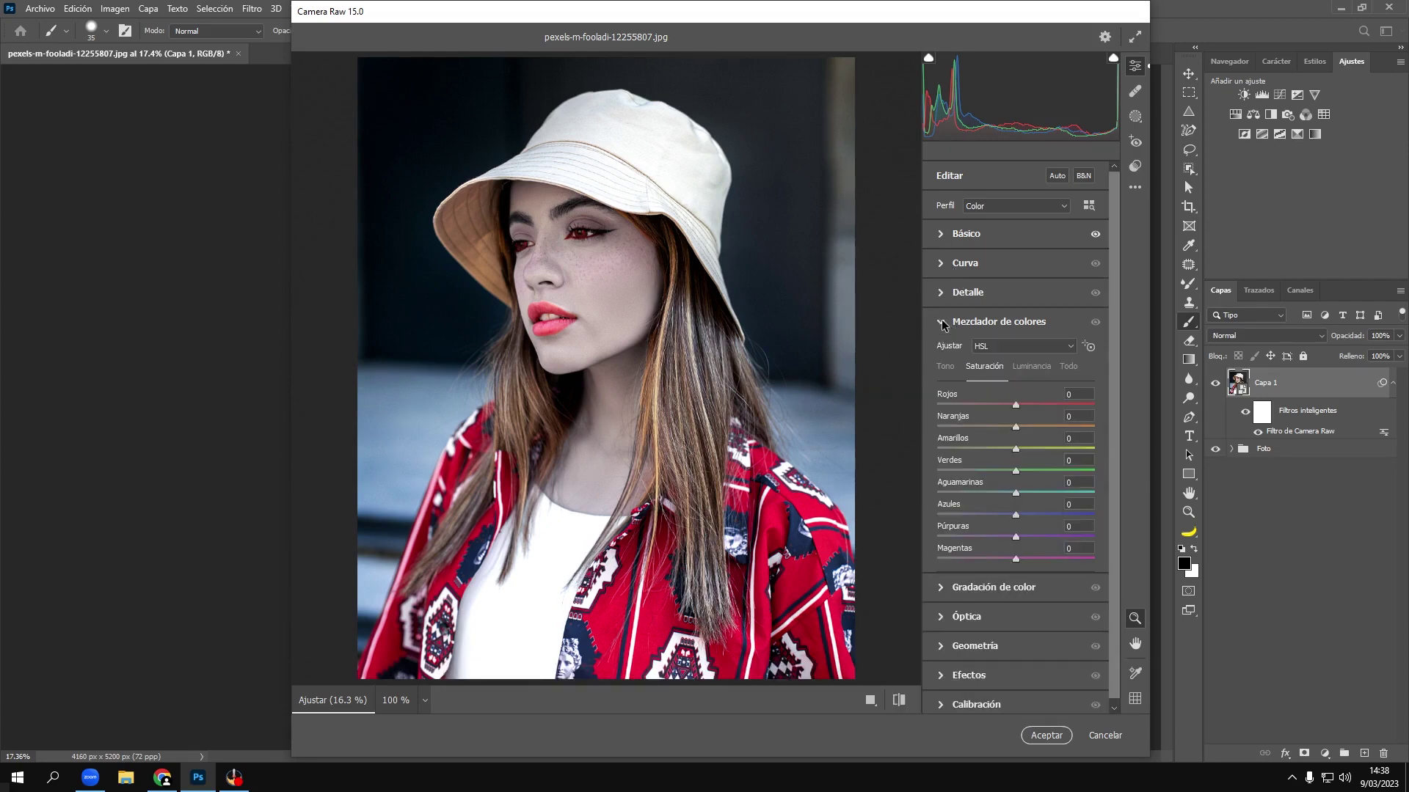
pyautogui.click(1033, 367)
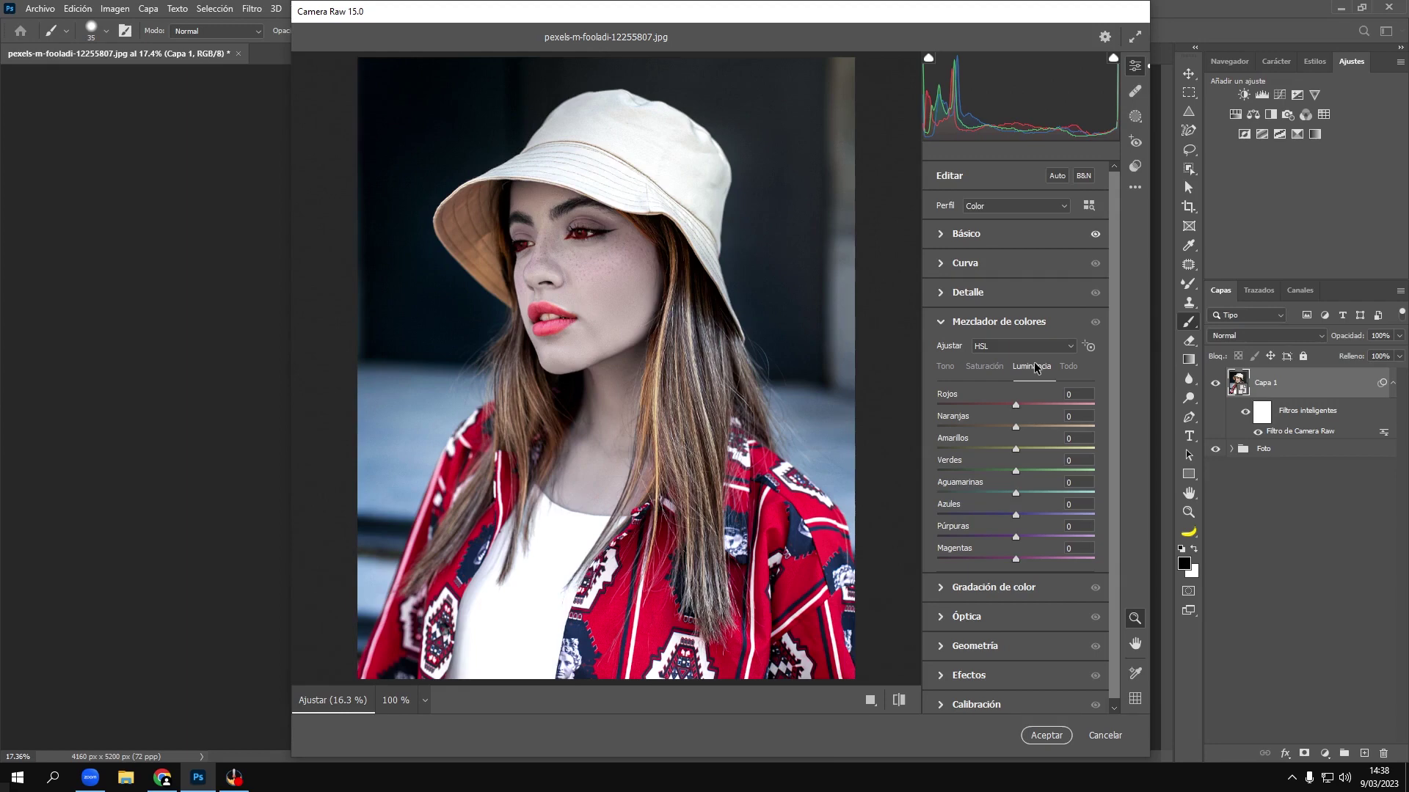
pyautogui.click(1077, 395)
pyautogui.write('-10')
pyautogui.click(1068, 417)
pyautogui.write('5')
pyautogui.press('Tab')
pyautogui.write('5')
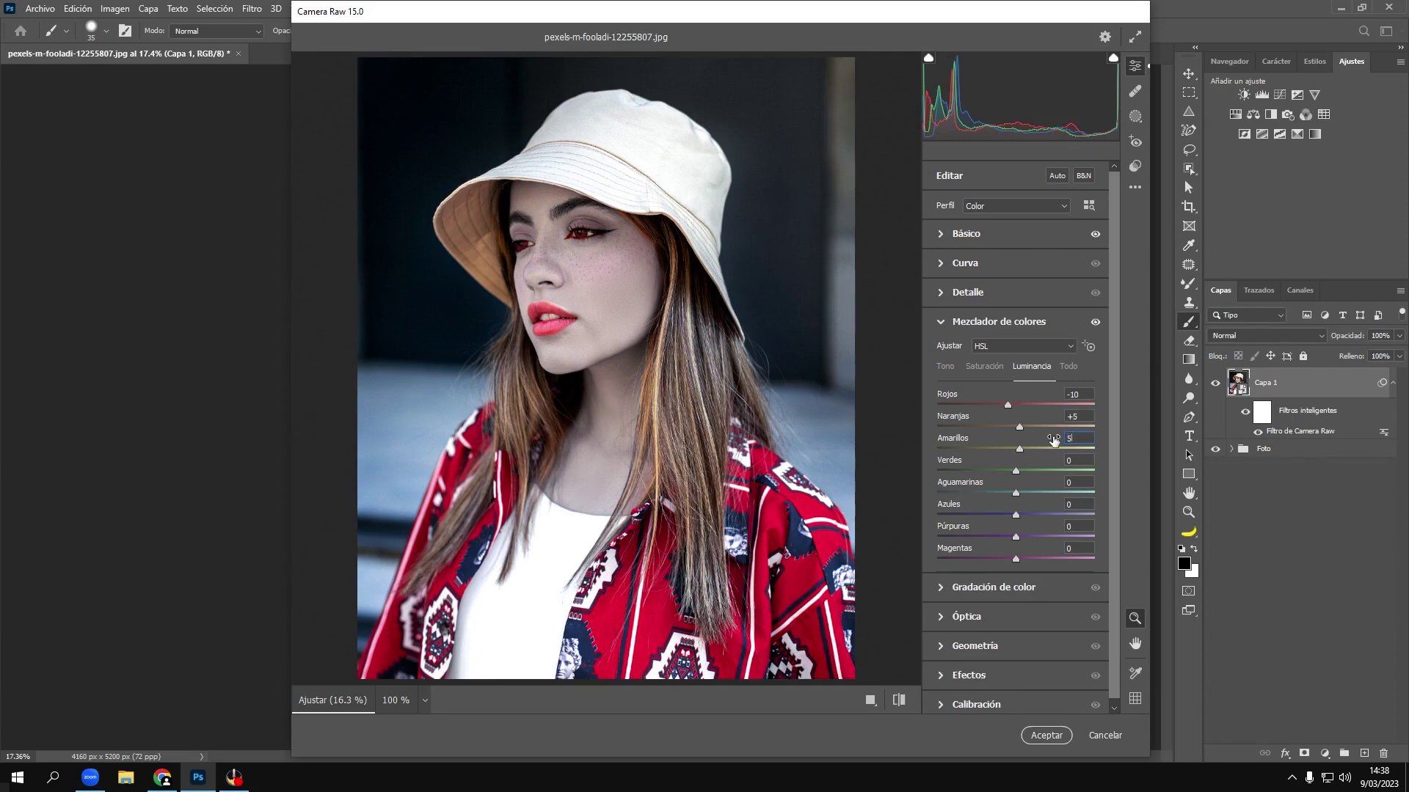
# Step: Set colour-mixer saturation for reds to +5
pyautogui.click(981, 368)
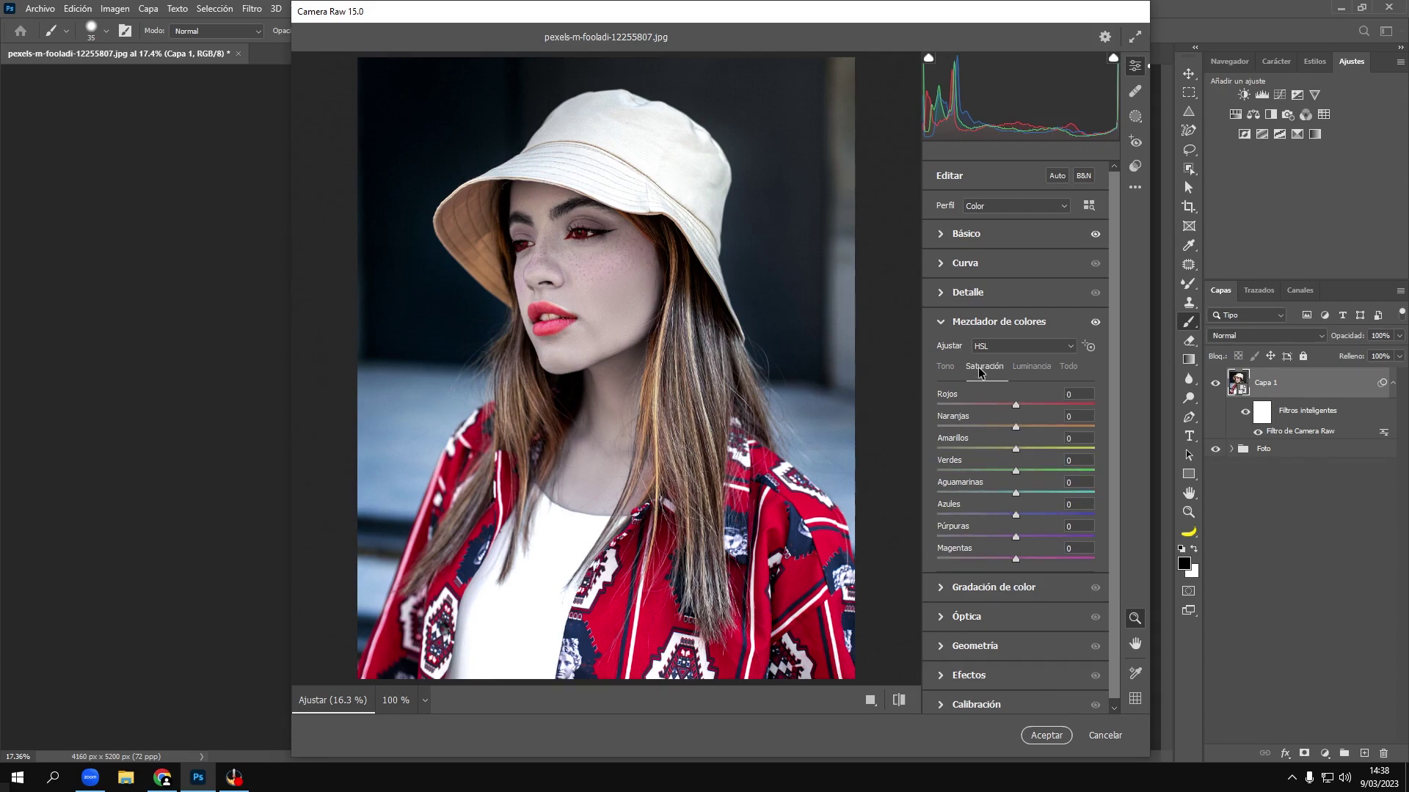
pyautogui.click(1069, 394)
pyautogui.write('5')
pyautogui.press('Tab')
pyautogui.press('Tab')
# Step: Finish the colour-mixer saturation entry and review the Detail sharpening settings
pyautogui.write('5')
pyautogui.click(943, 323)
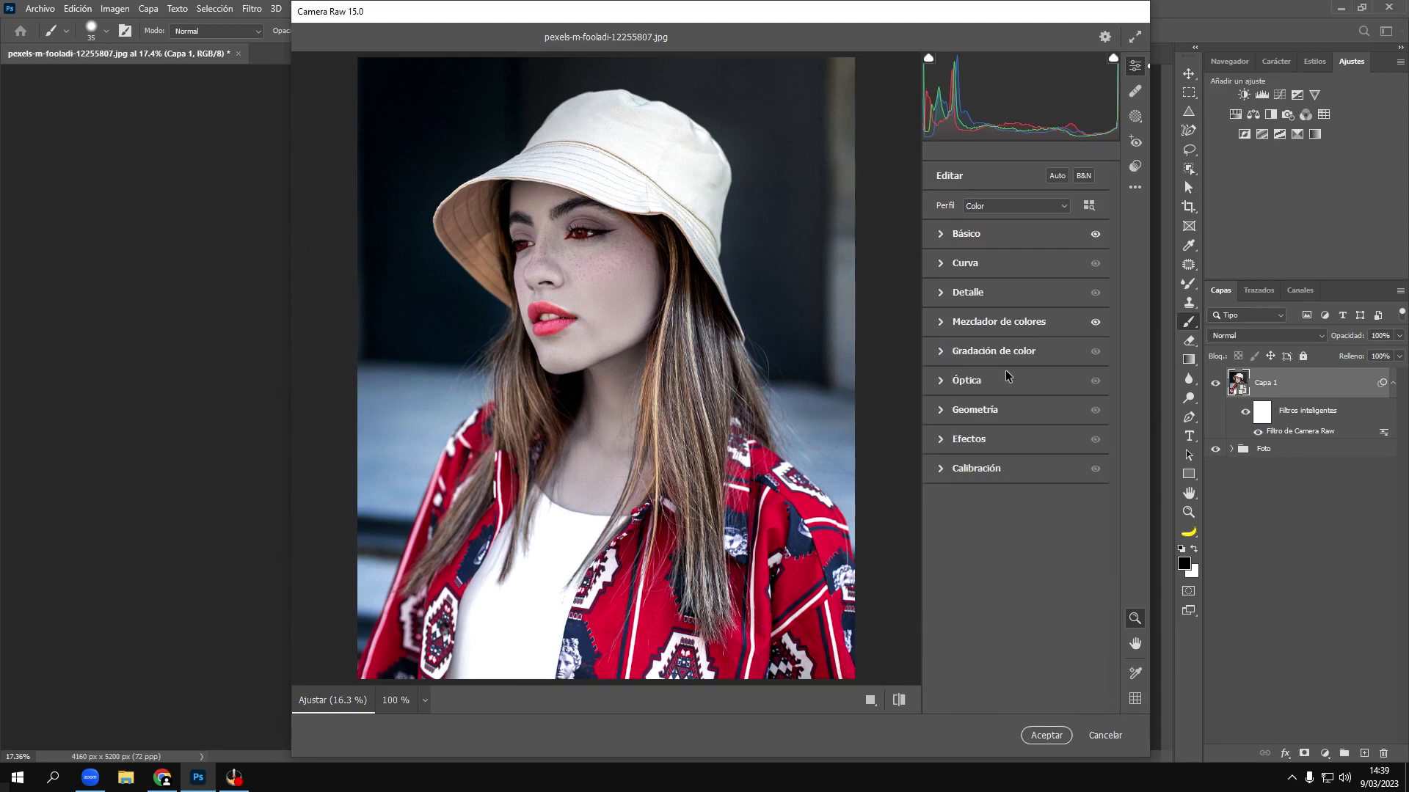
pyautogui.click(948, 293)
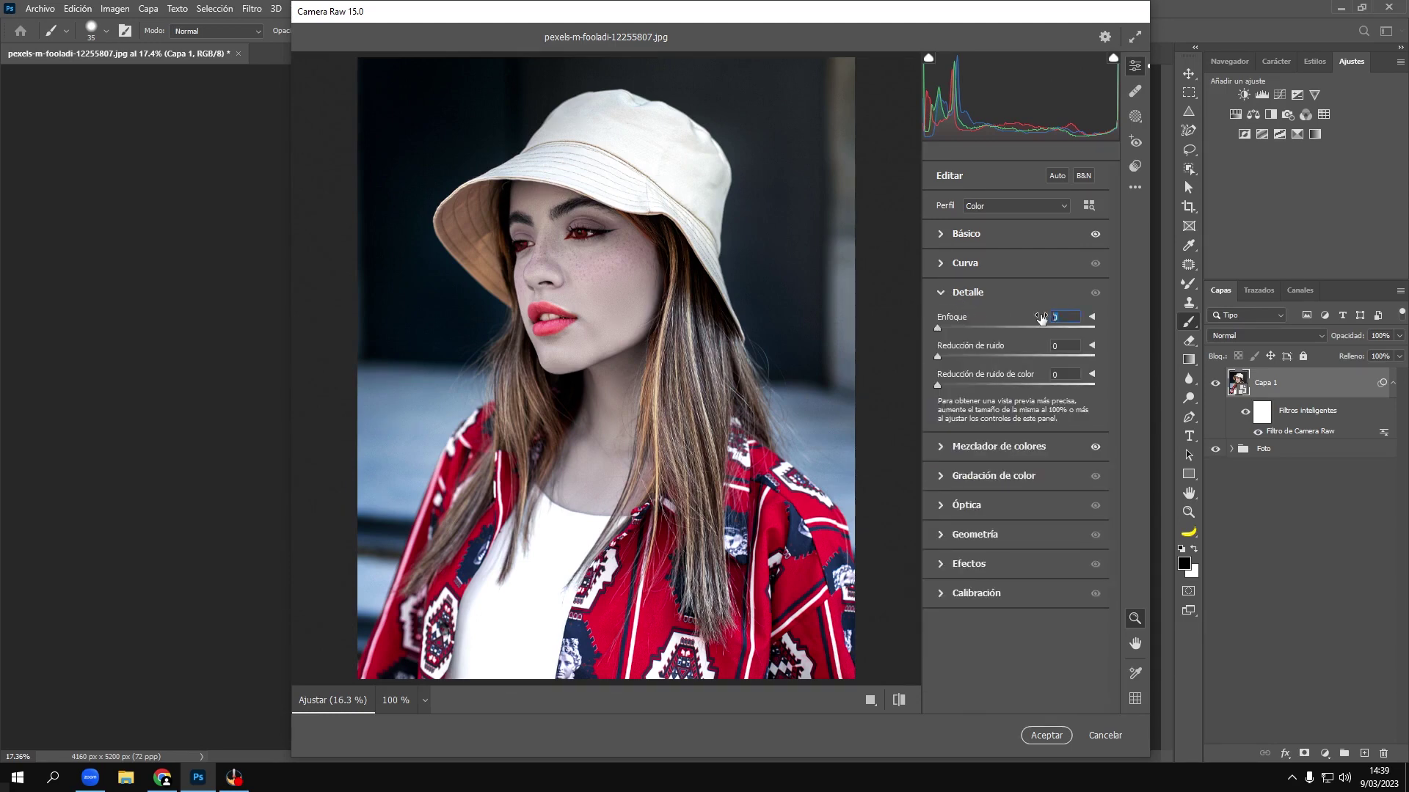
pyautogui.click(944, 295)
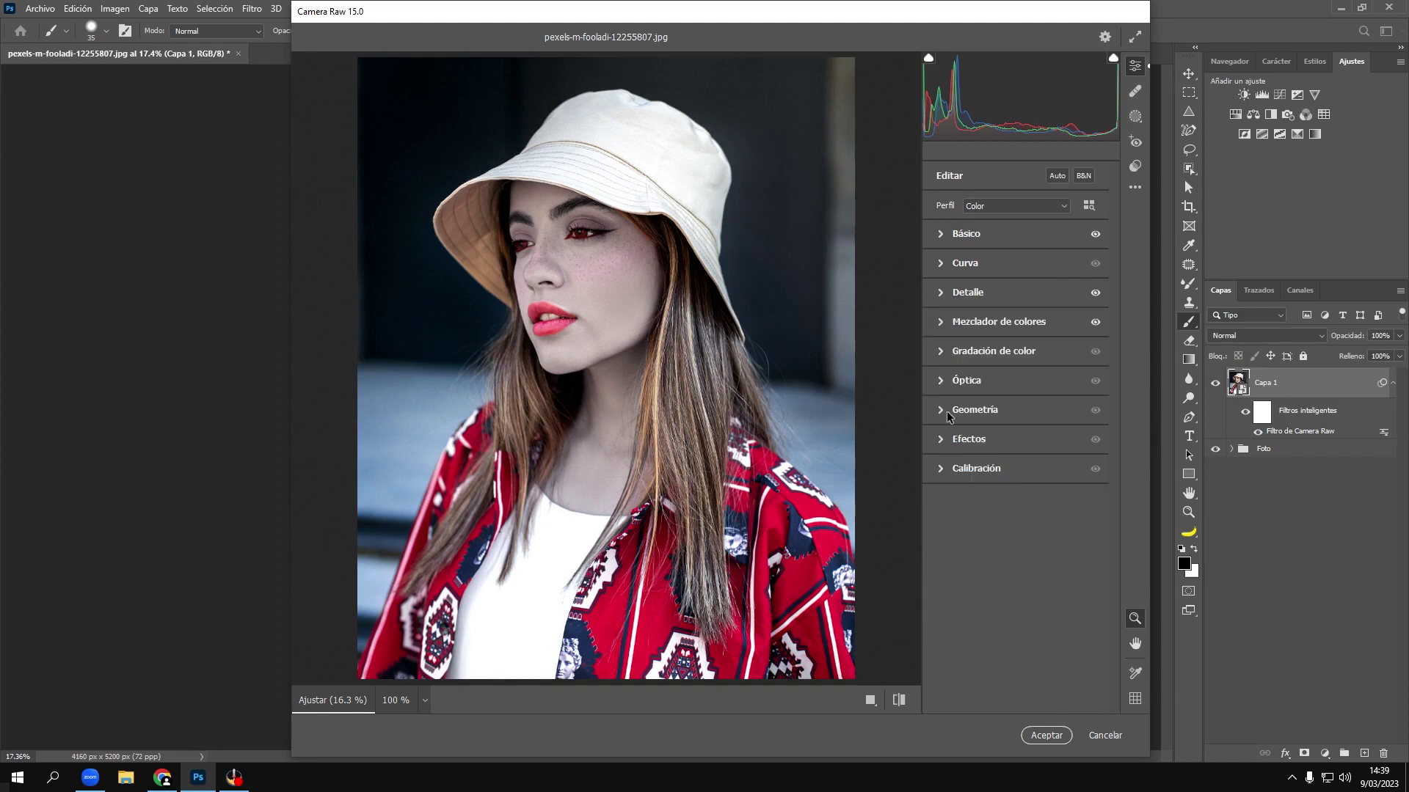
# Step: Tint the midtones, shadows and highlights slightly blue with the colour grading wheels
pyautogui.click(941, 352)
pyautogui.moveTo(1015, 459); pyautogui.dragTo(1014, 455)
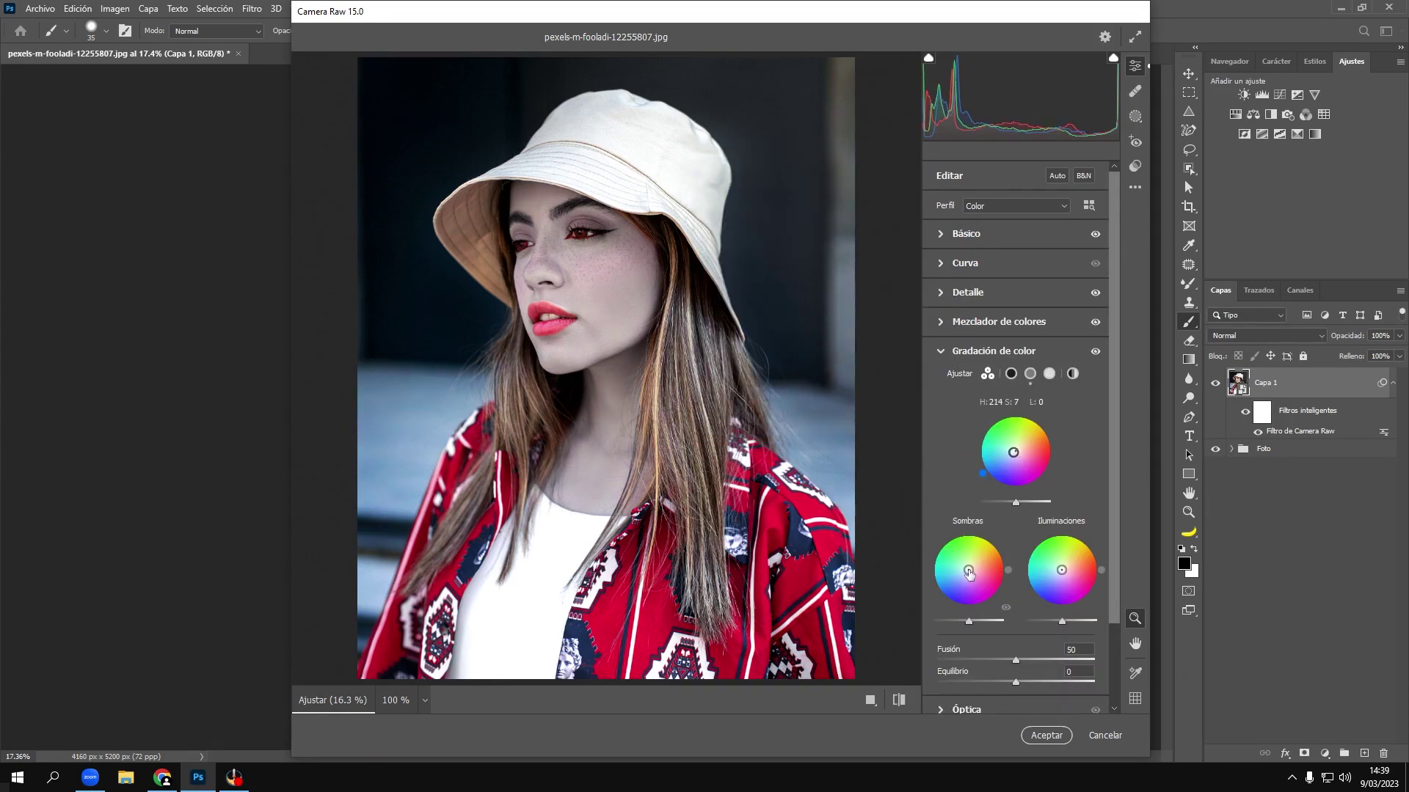
pyautogui.moveTo(968, 570); pyautogui.dragTo(967, 572)
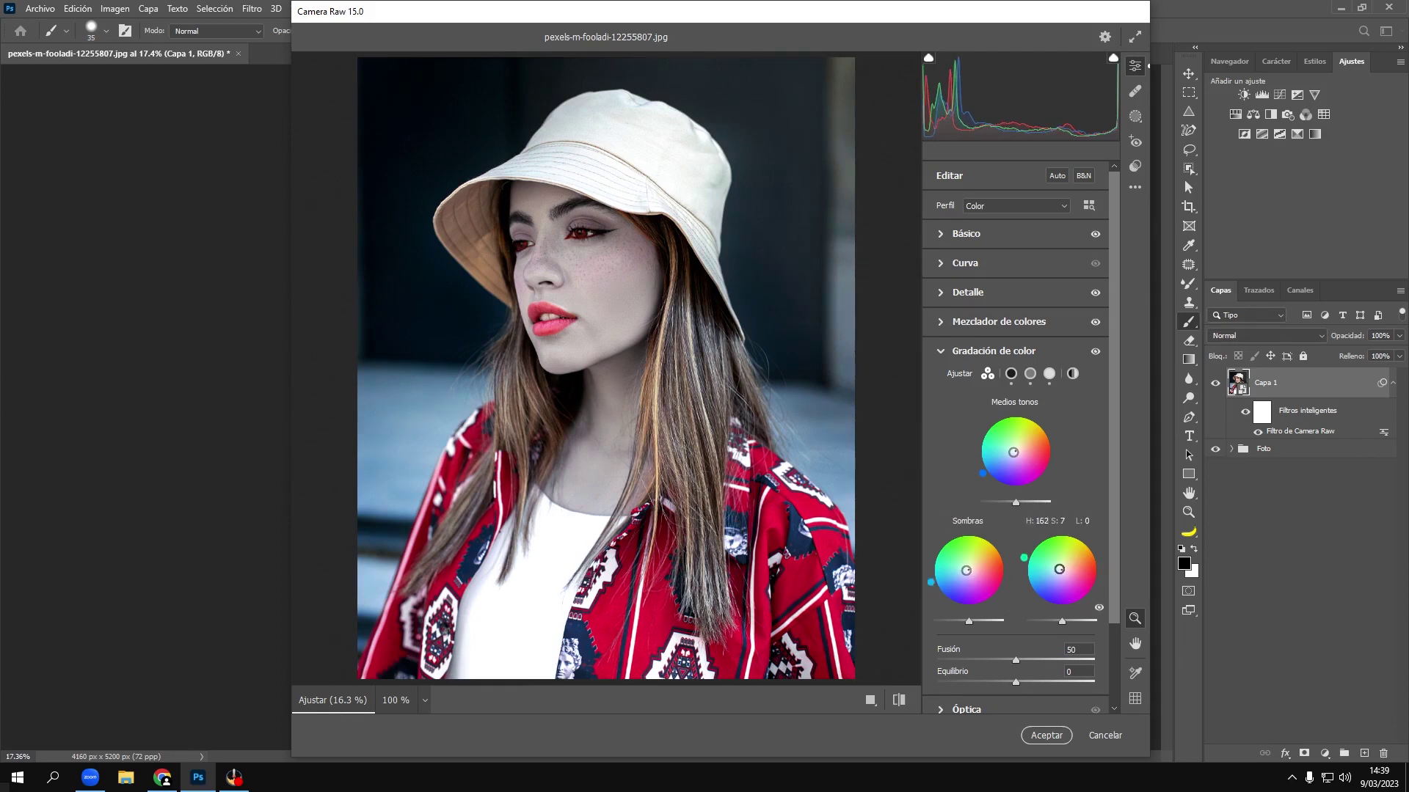
pyautogui.moveTo(1062, 570); pyautogui.dragTo(1060, 572)
pyautogui.click(944, 356)
# Step: Darken the edges with a −20 vignette and nudge up the red primary saturation
pyautogui.click(944, 440)
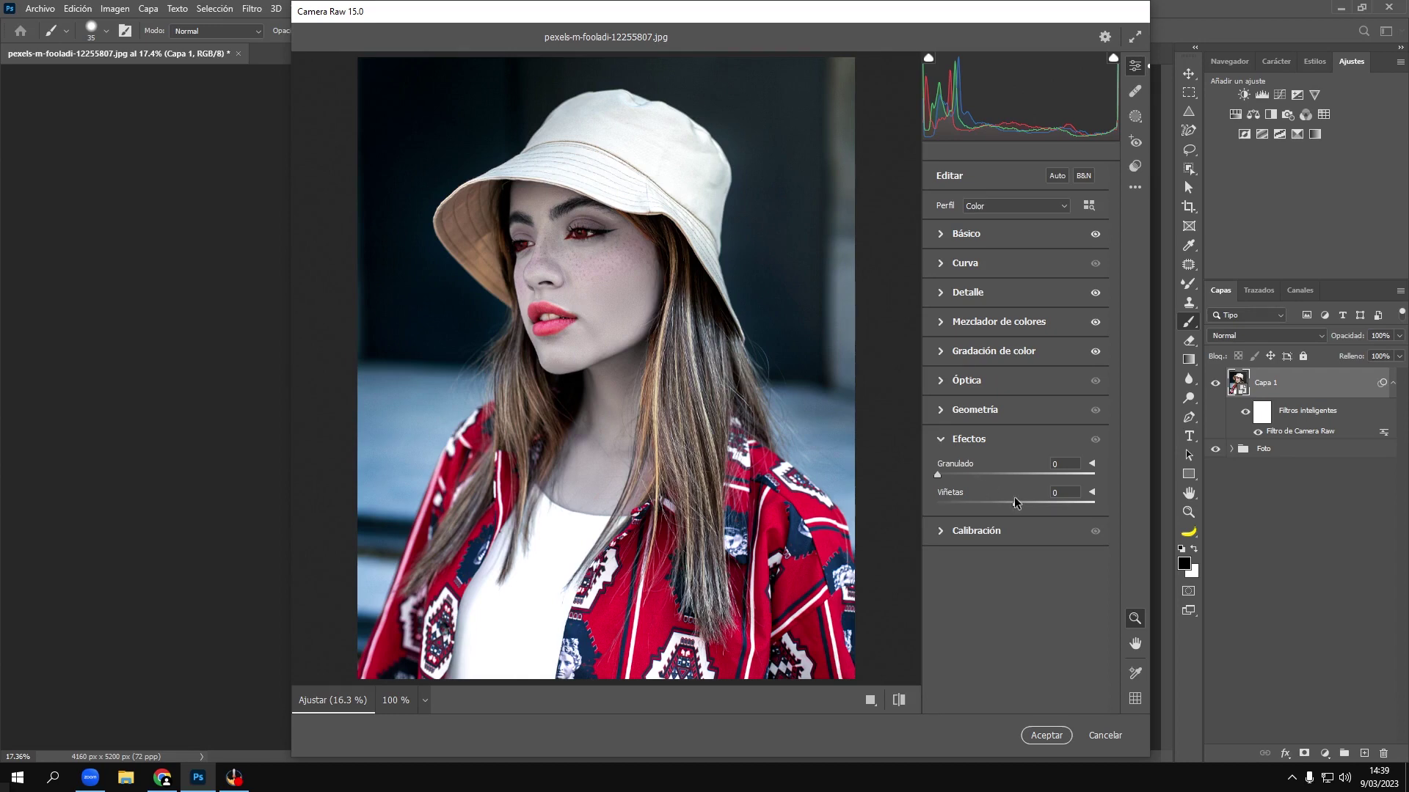
pyautogui.moveTo(1015, 503); pyautogui.dragTo(1001, 510)
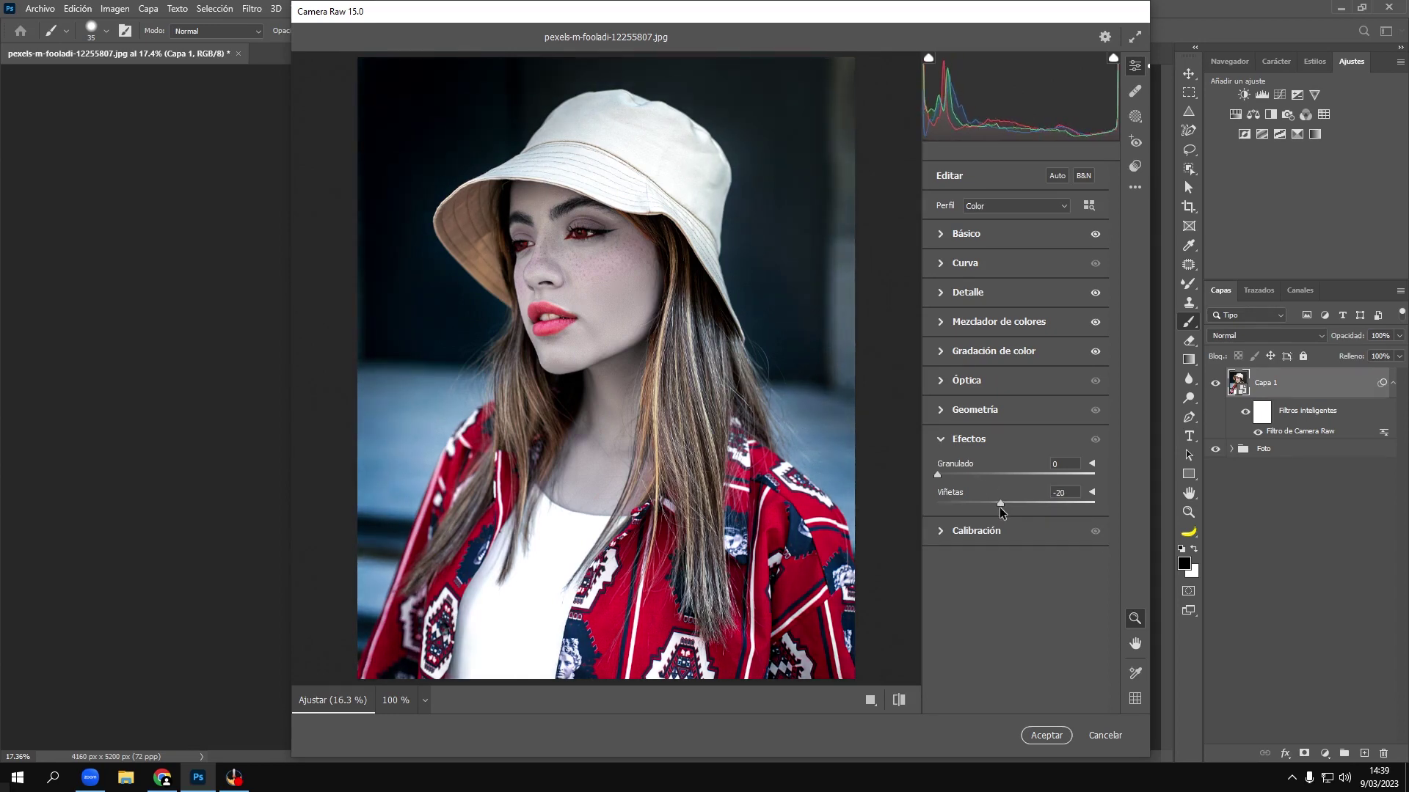
pyautogui.click(941, 441)
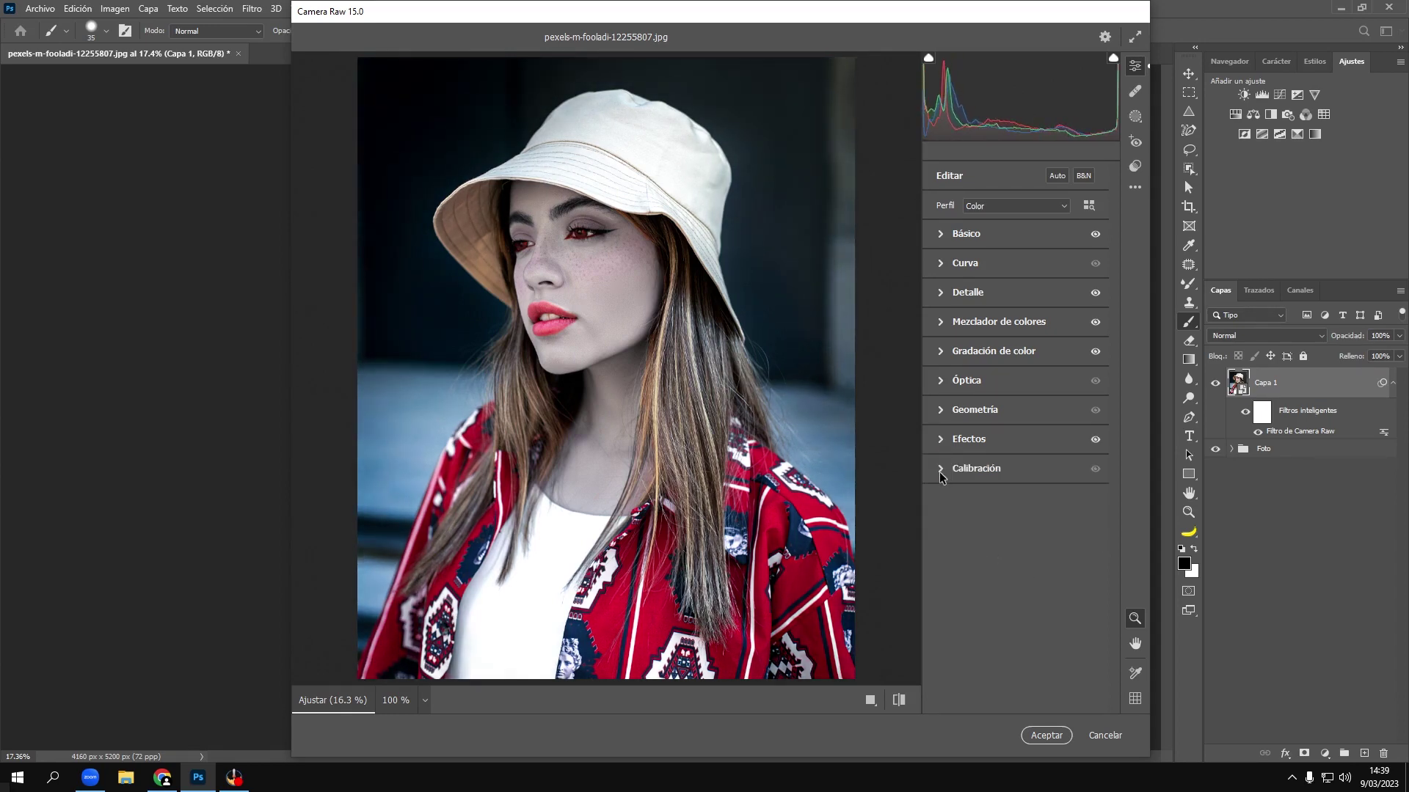
pyautogui.click(942, 471)
pyautogui.moveTo(1089, 558); pyautogui.dragTo(1055, 562)
pyautogui.write('2')
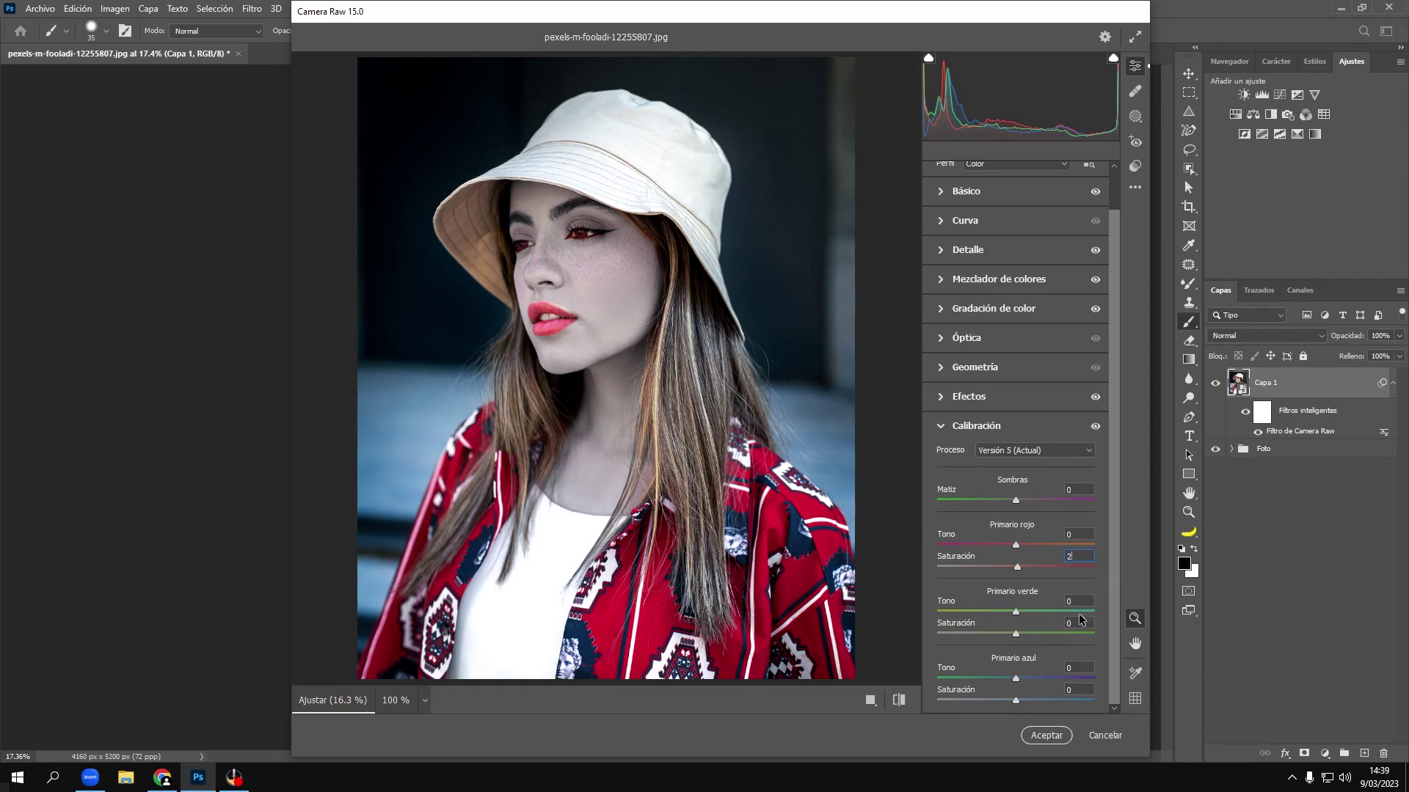
# Step: Set the green primary saturation to +2 and apply the finished Camera Raw grade
pyautogui.click(1059, 627)
pyautogui.write('2')
pyautogui.click(1057, 690)
pyautogui.click(1046, 735)
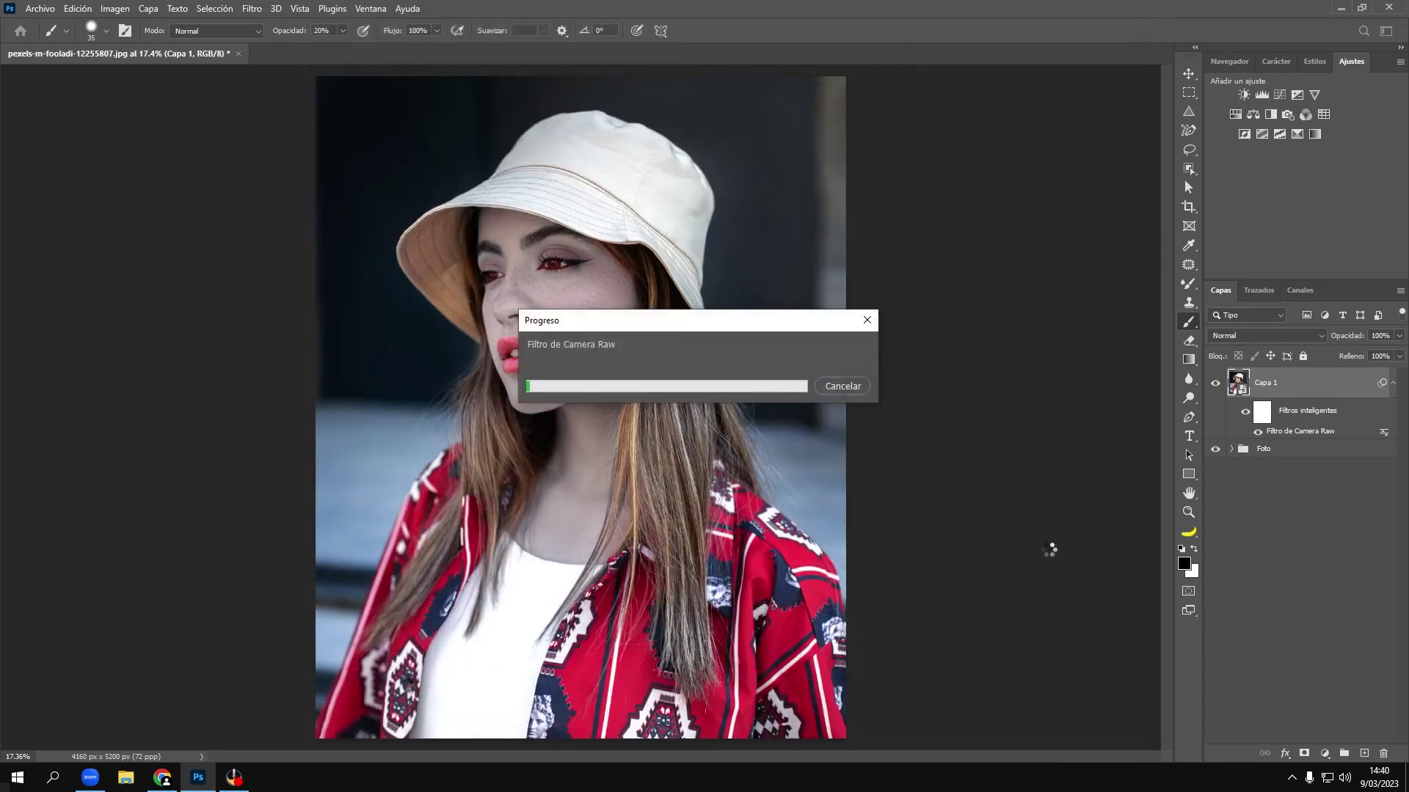